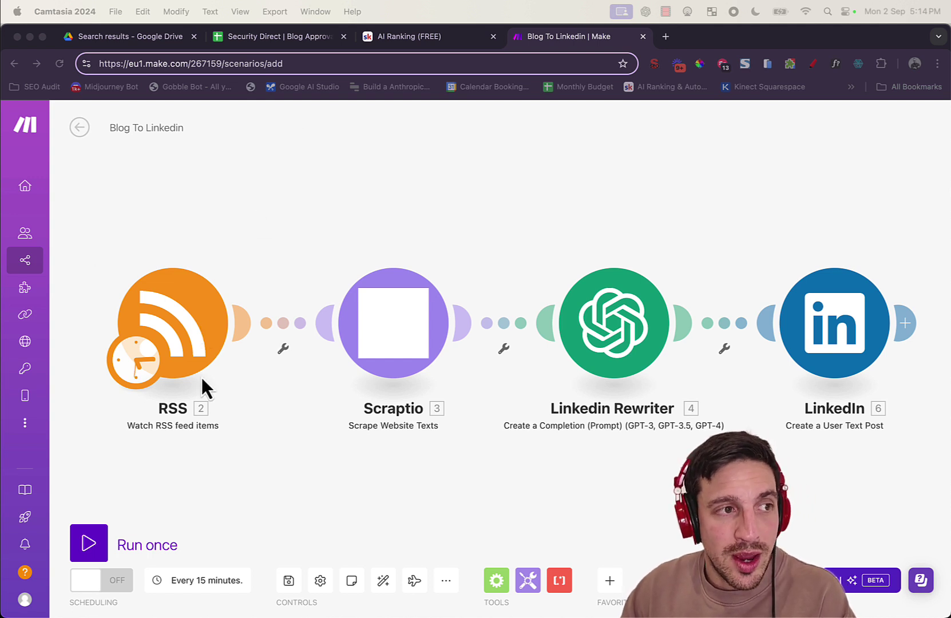
Step: Review the finished Blog To Linkedin scenario, then switch to the AI Ranking (FREE) community tab
left_click(381, 301)
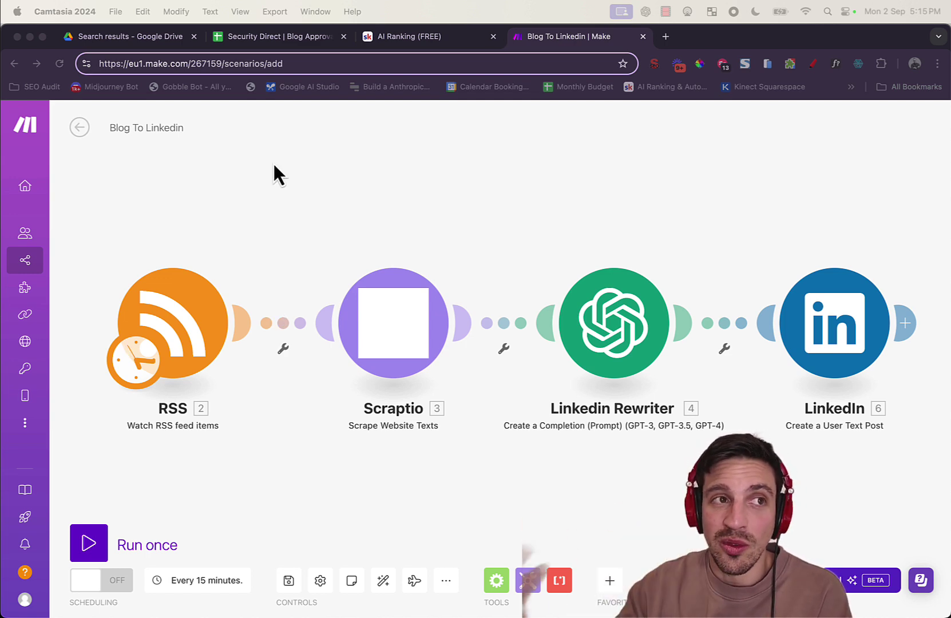
left_click(424, 41)
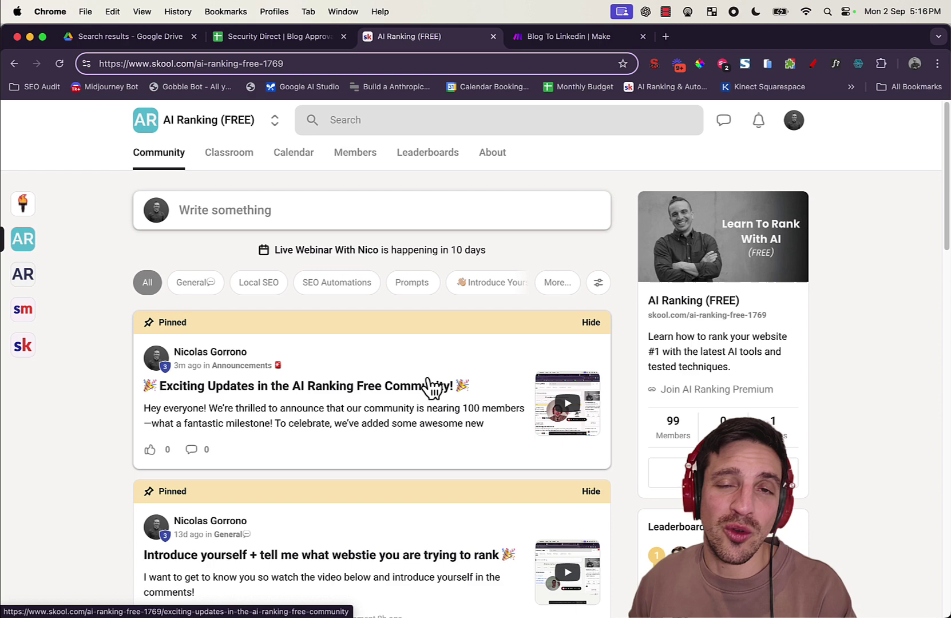
Step: Open the Step 3 | Content Repurposing Automation lesson in Skool's Classroom, then return to the Make scenario
left_click(526, 39)
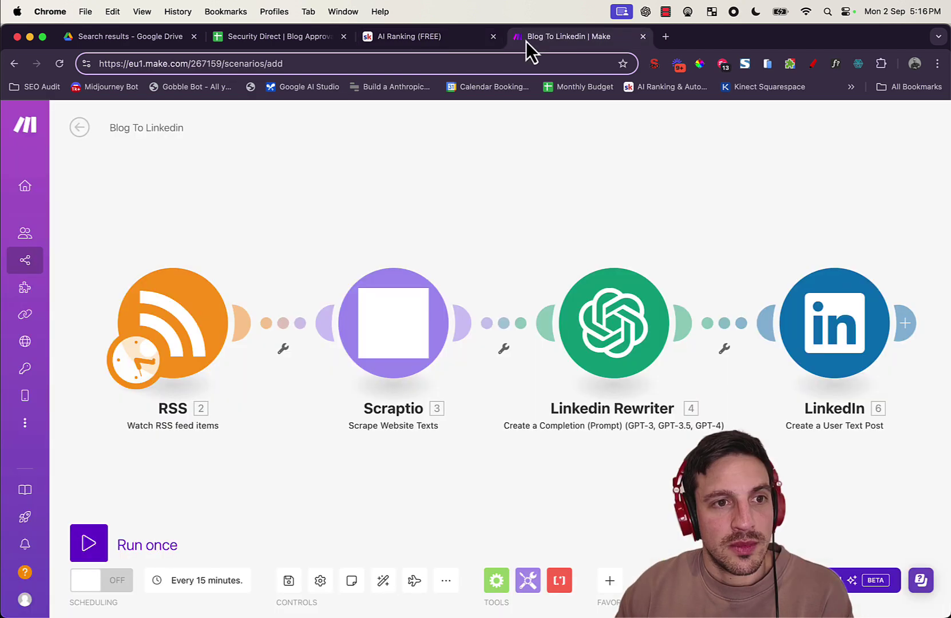
left_click(382, 39)
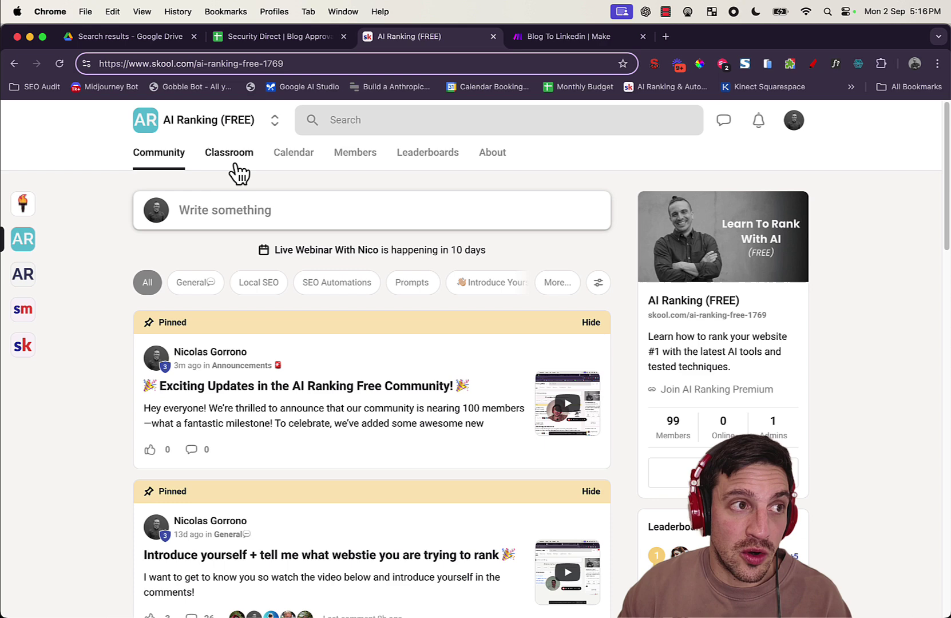
left_click(215, 155)
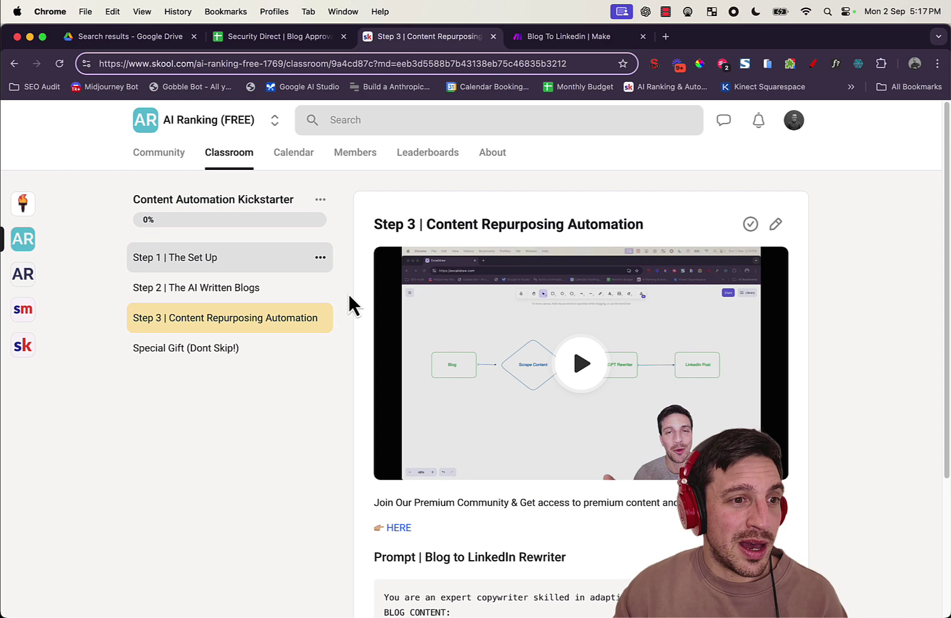
left_click(558, 41)
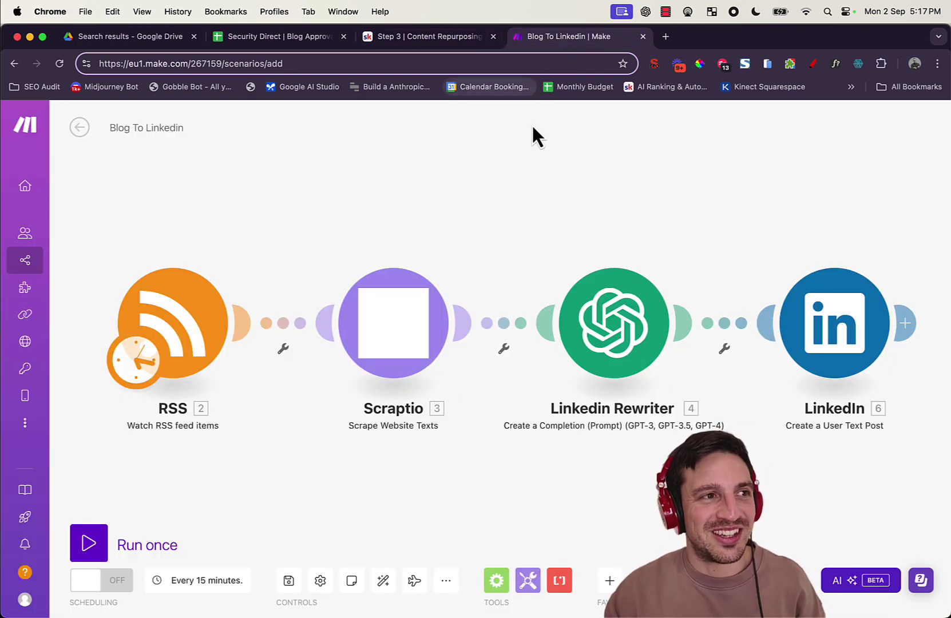
Step: From the team dashboard, create a new empty scenario
mouse_move(31, 129)
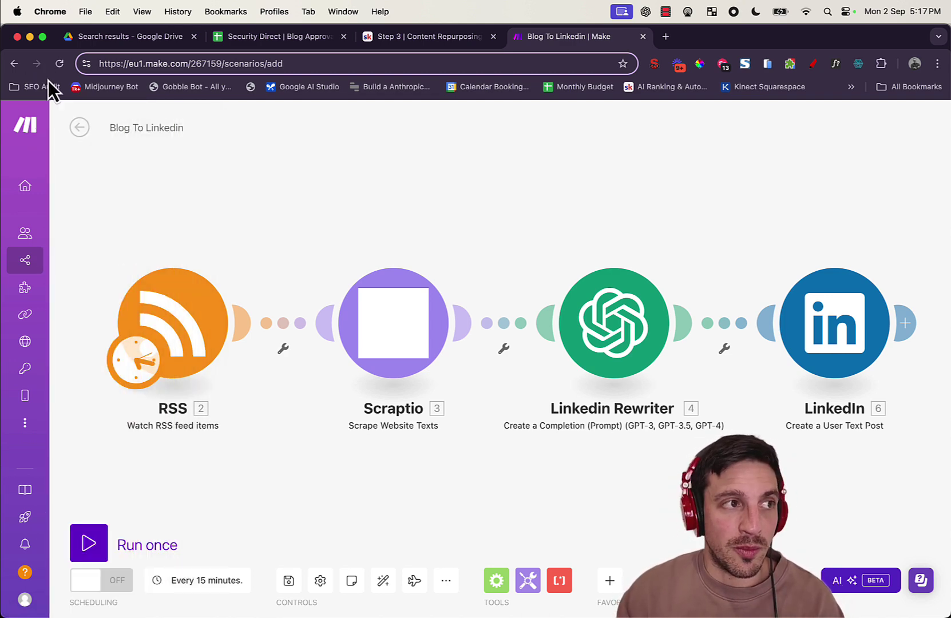
left_click(27, 123)
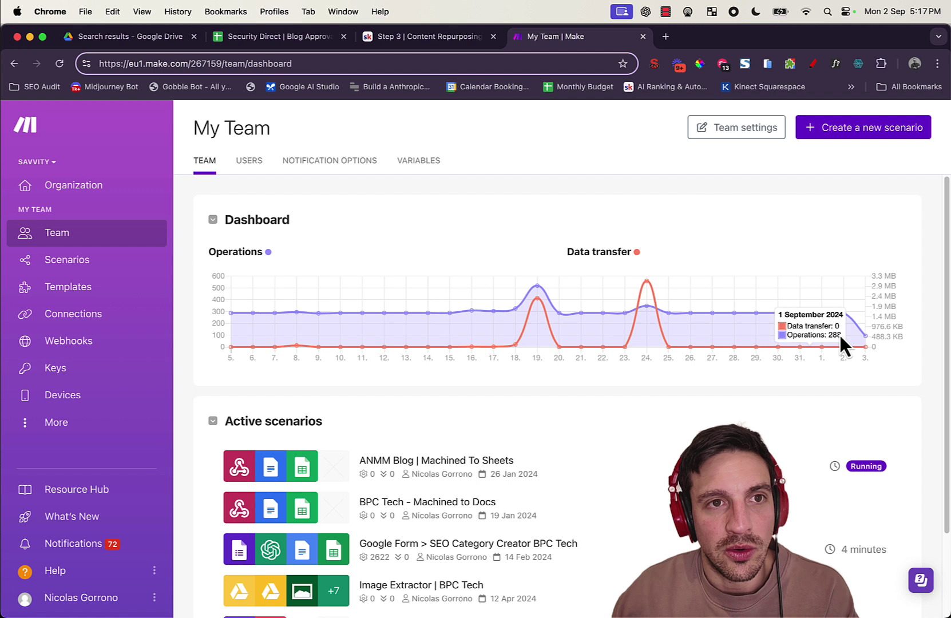
left_click(863, 131)
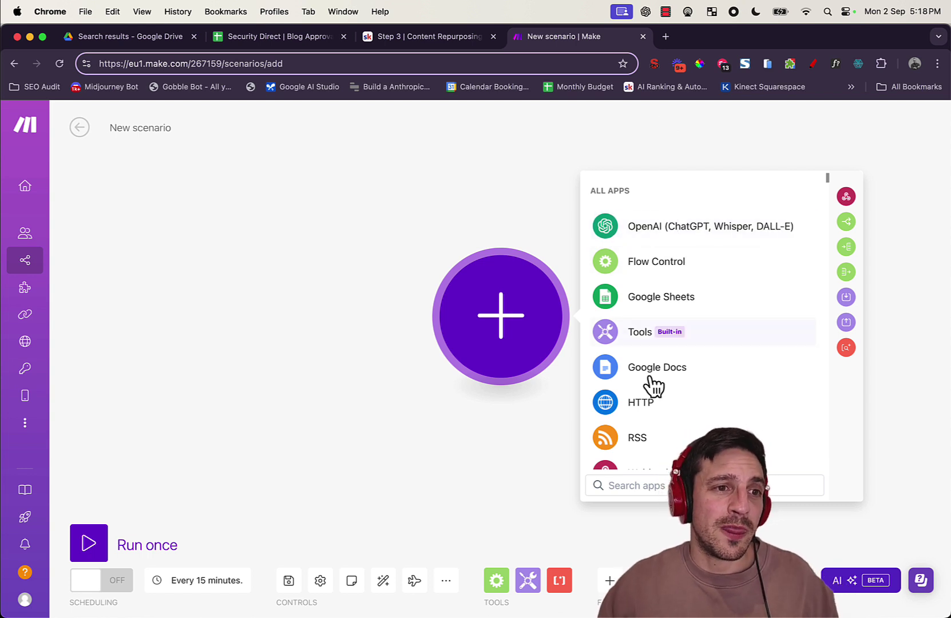
Step: Search apps for RSS and add Watch RSS feed items as the first module
left_click(648, 437)
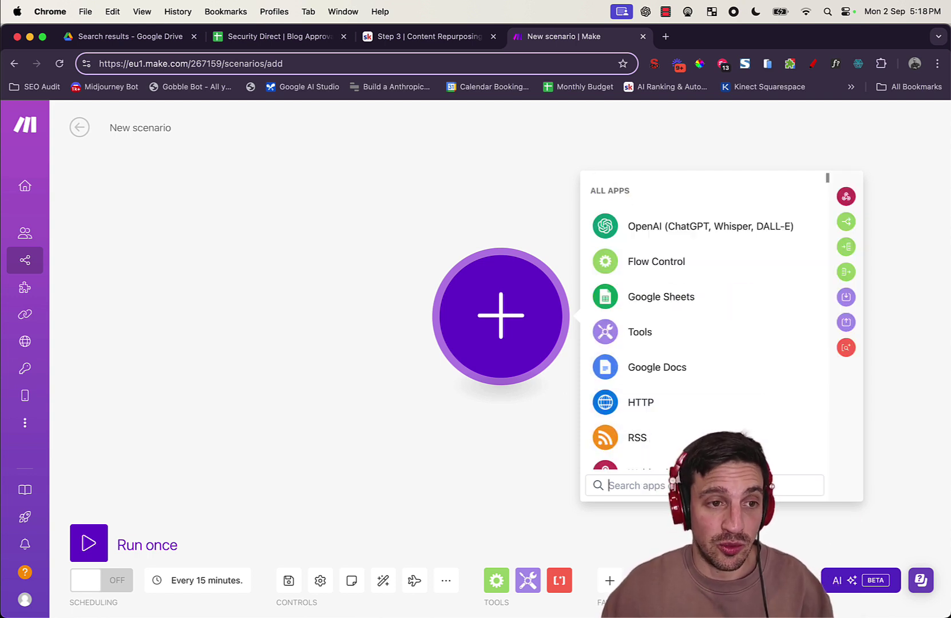
type("RSS")
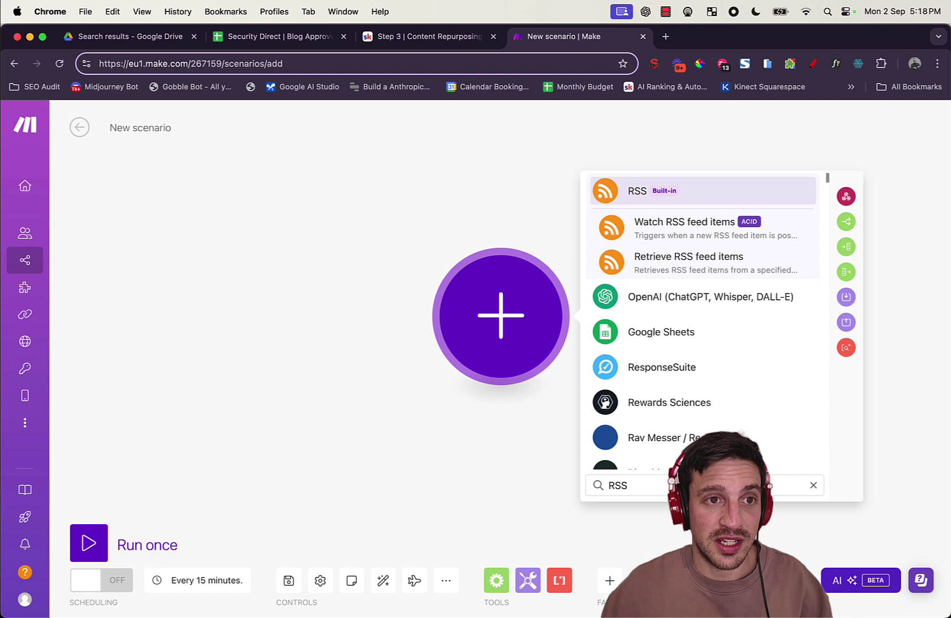
left_click(670, 234)
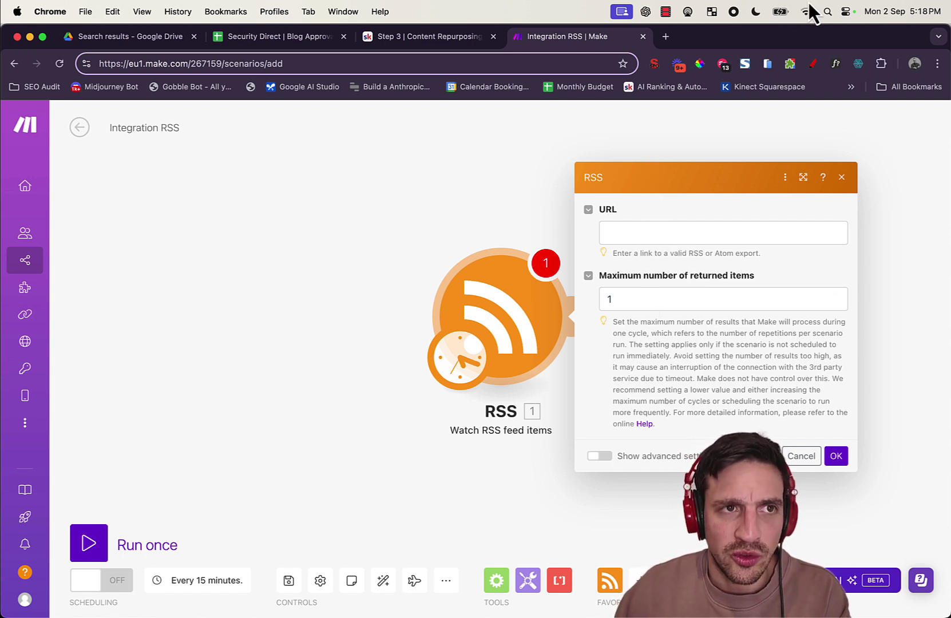
Step: Load rss.app's Create New Feed page in a new tab, then open another blank tab
left_click(669, 38)
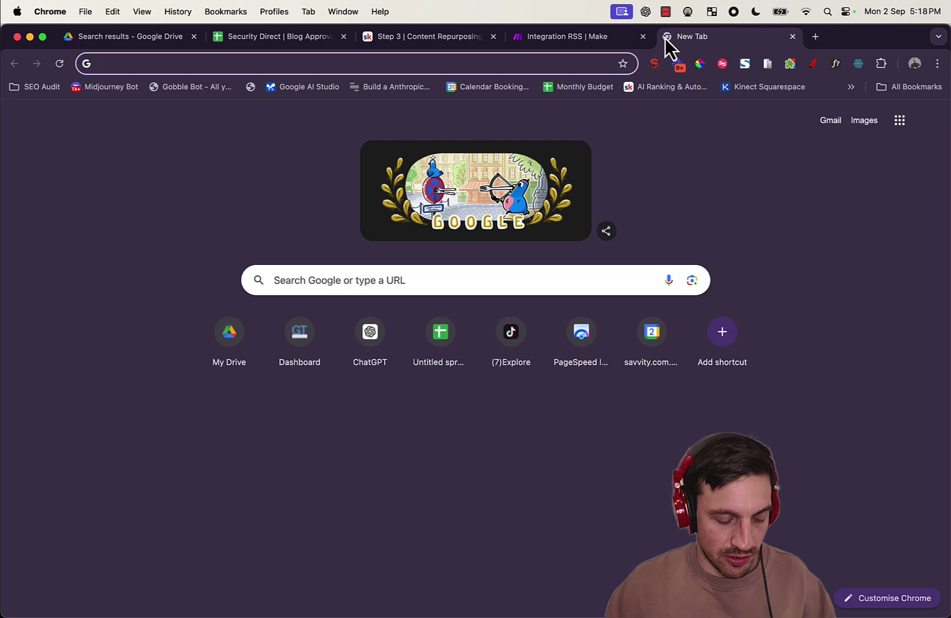
type("ss.app/new-rss-feed")
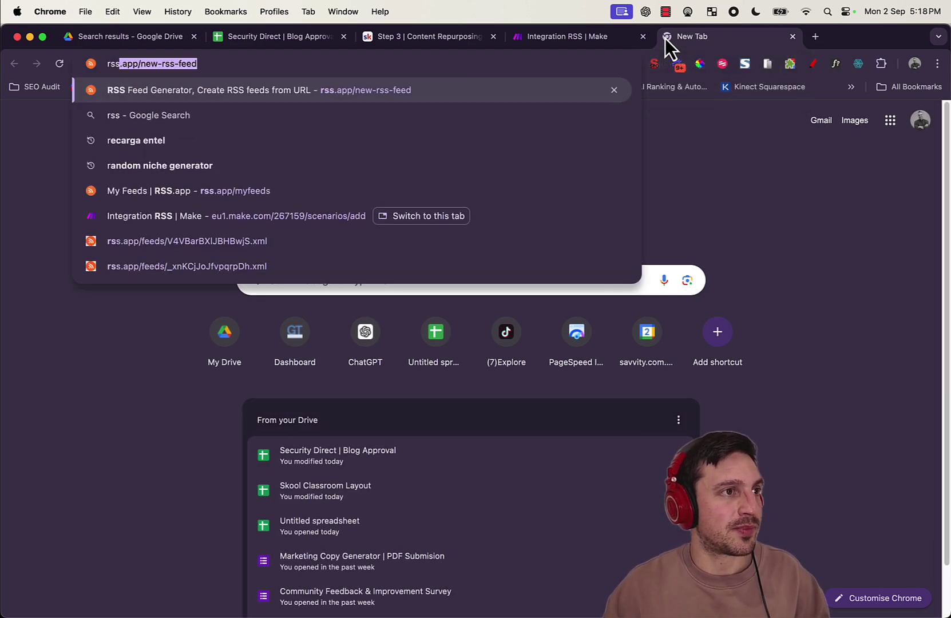
key("Return")
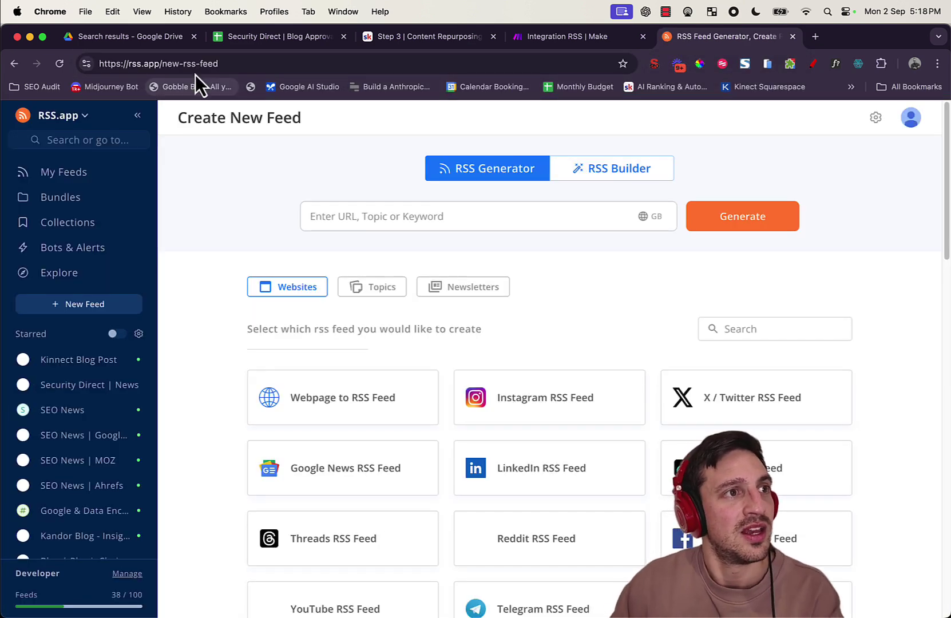
left_click(194, 63)
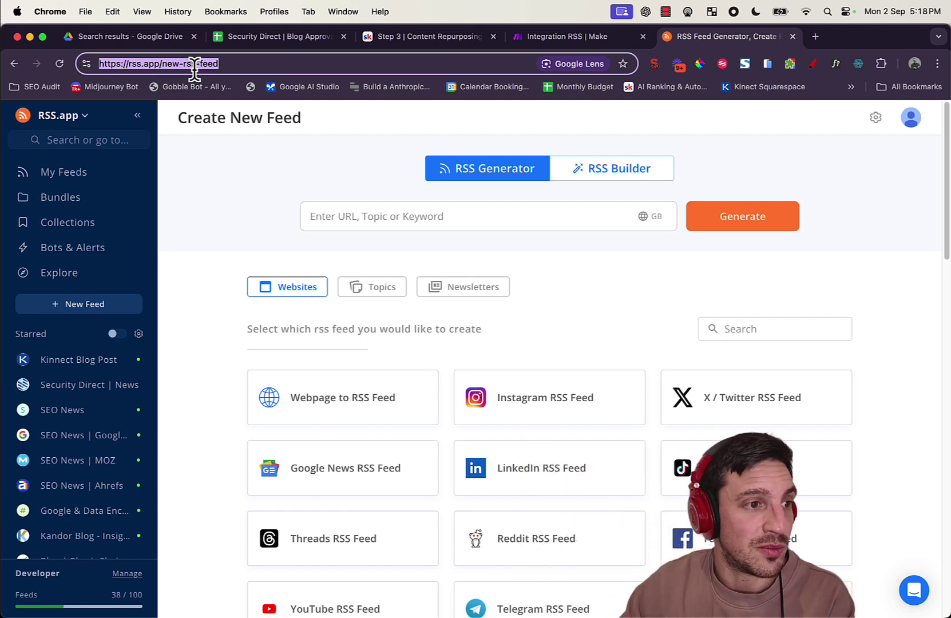
scroll(183, 424, "down", 1)
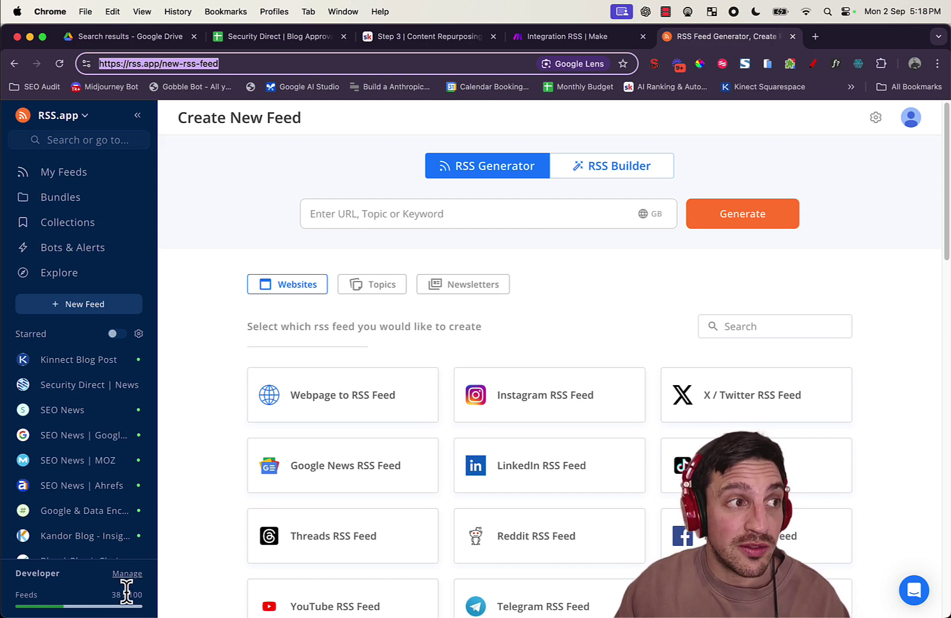
left_click(816, 36)
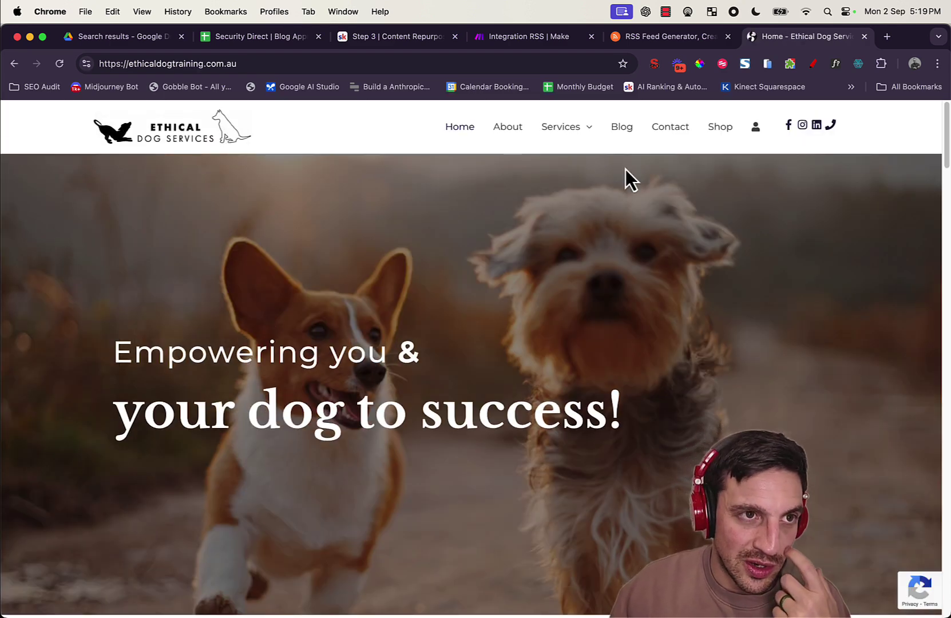
Step: Open the Ethical Dog Services Blog page, copy its URL, and return to RSS.app
left_click(624, 131)
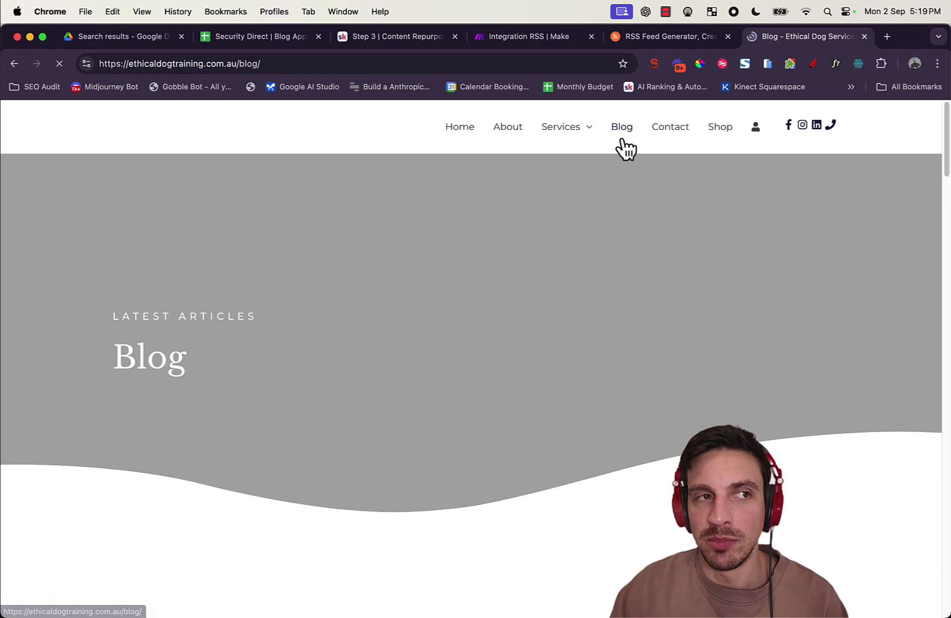
scroll(375, 286, "down", 5)
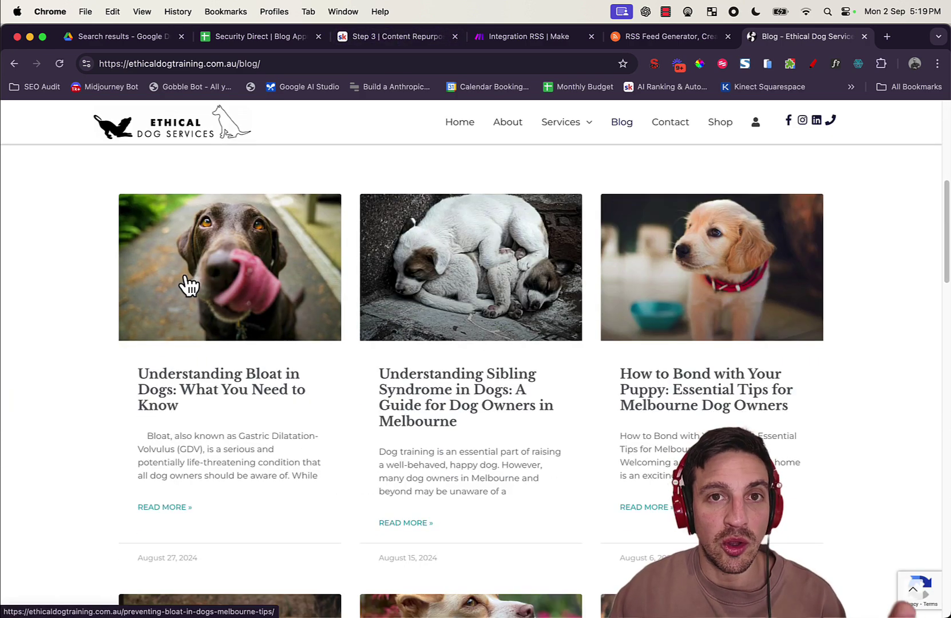
scroll(189, 281, "up", 5)
left_click(288, 62)
key("super+c")
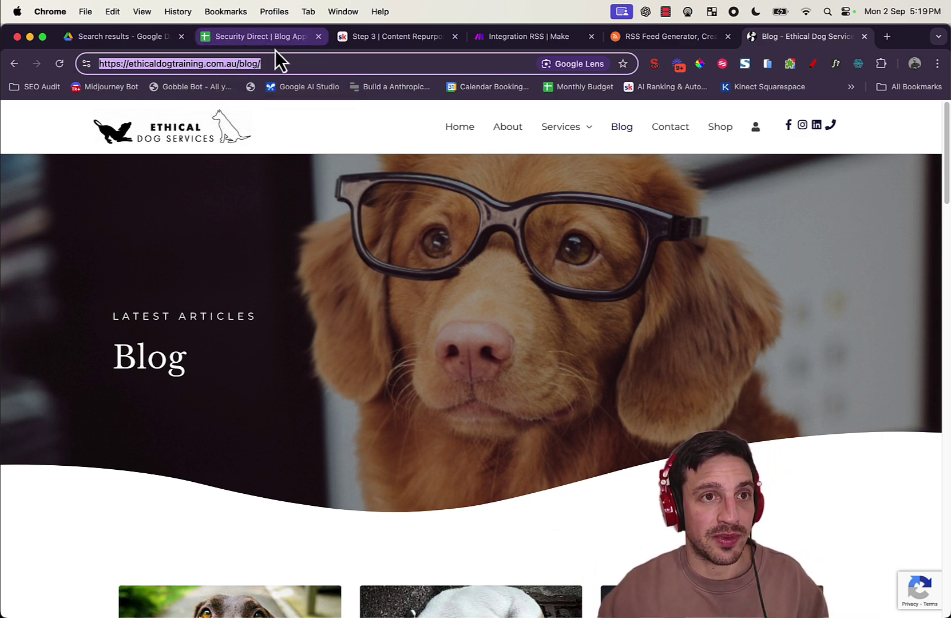
left_click(645, 36)
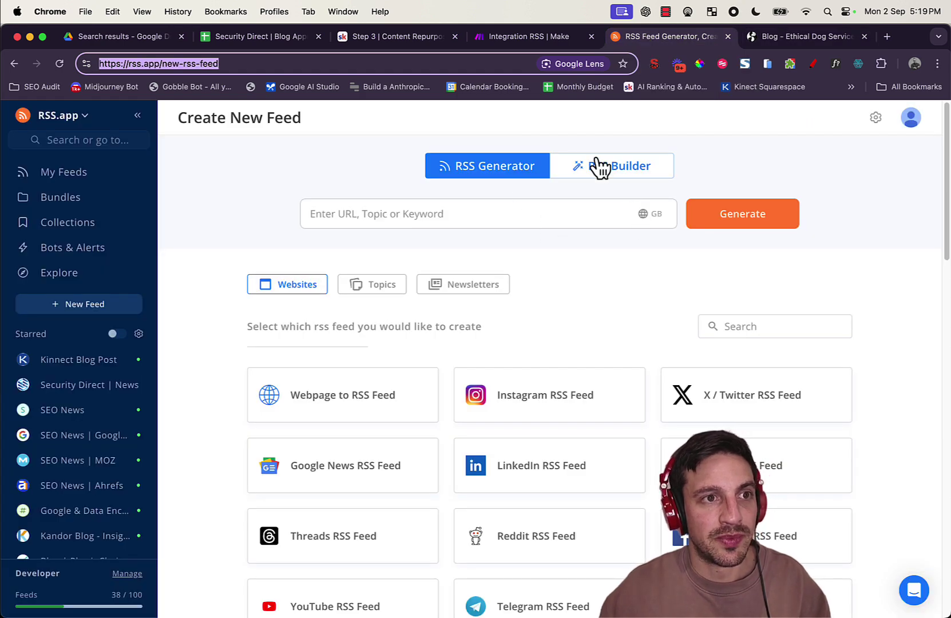
Step: Generate an RSS feed from the pasted blog URL and compare its preview with the blog
left_click(511, 221)
key("super+v")
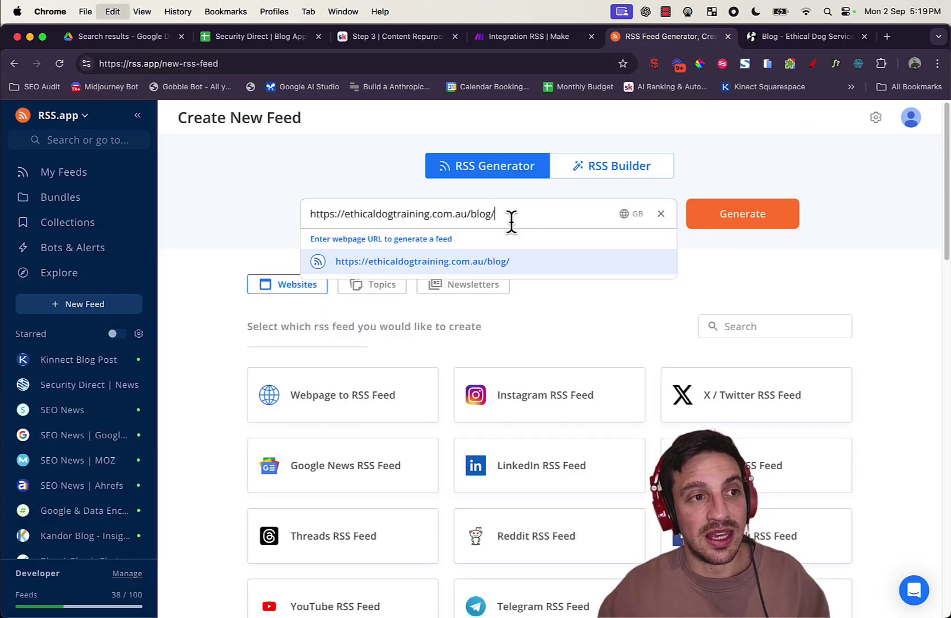
left_click(741, 219)
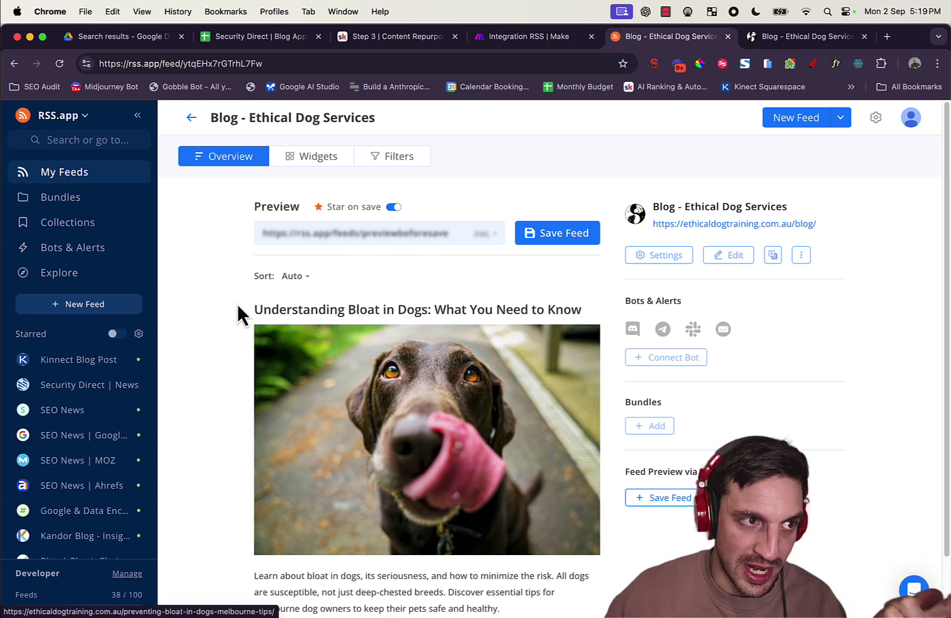
scroll(483, 302, "down", 2)
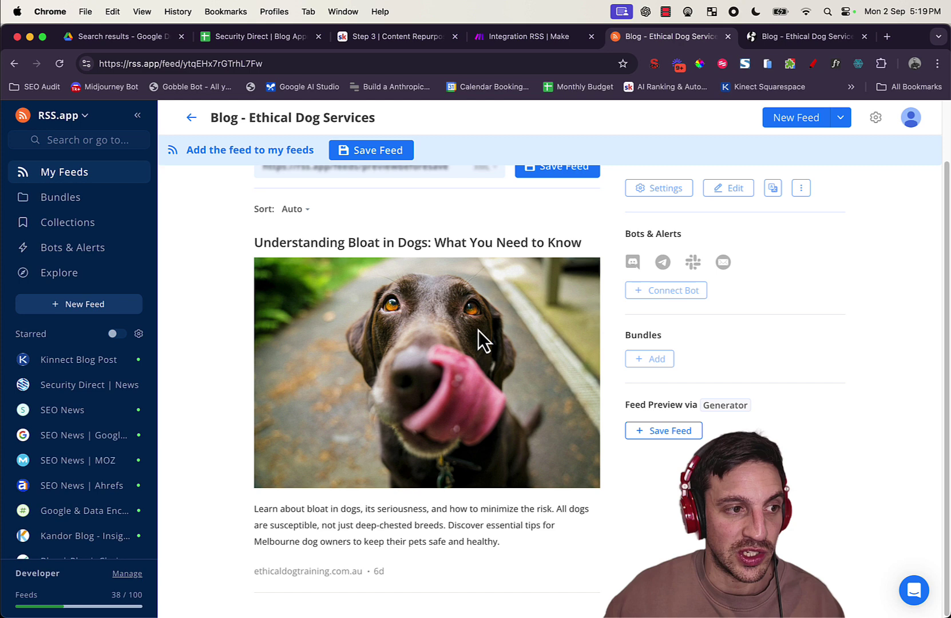
scroll(455, 412, "up", 2)
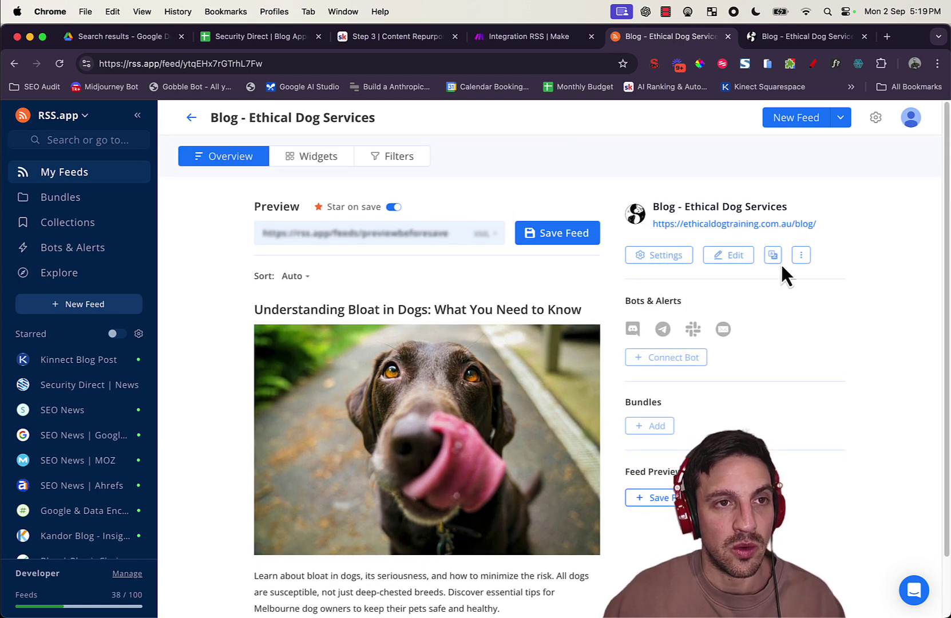
left_click(789, 40)
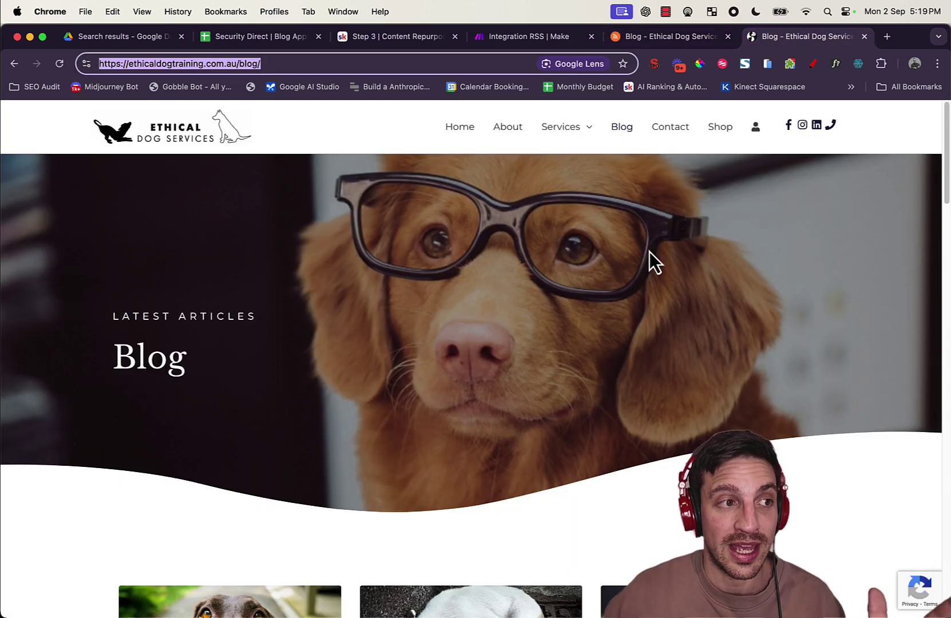
scroll(647, 254, "down", 5)
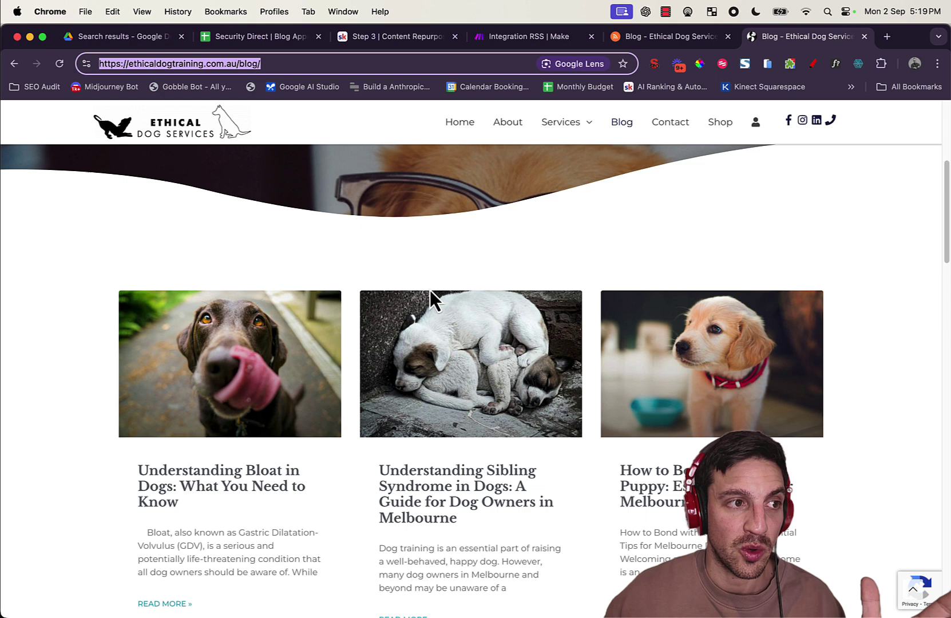
left_click(635, 36)
scroll(496, 276, "down", 2)
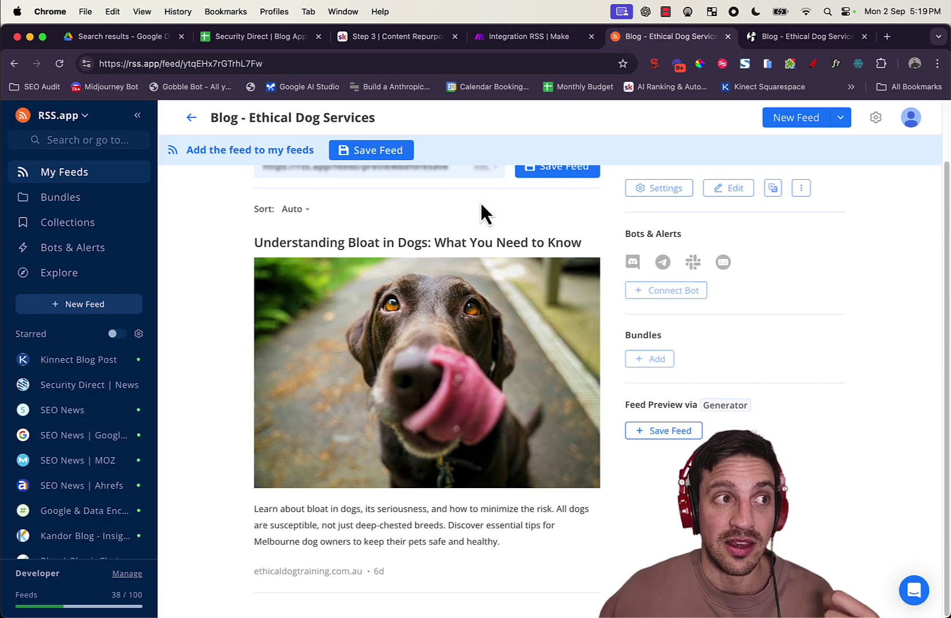
scroll(395, 275, "up", 2)
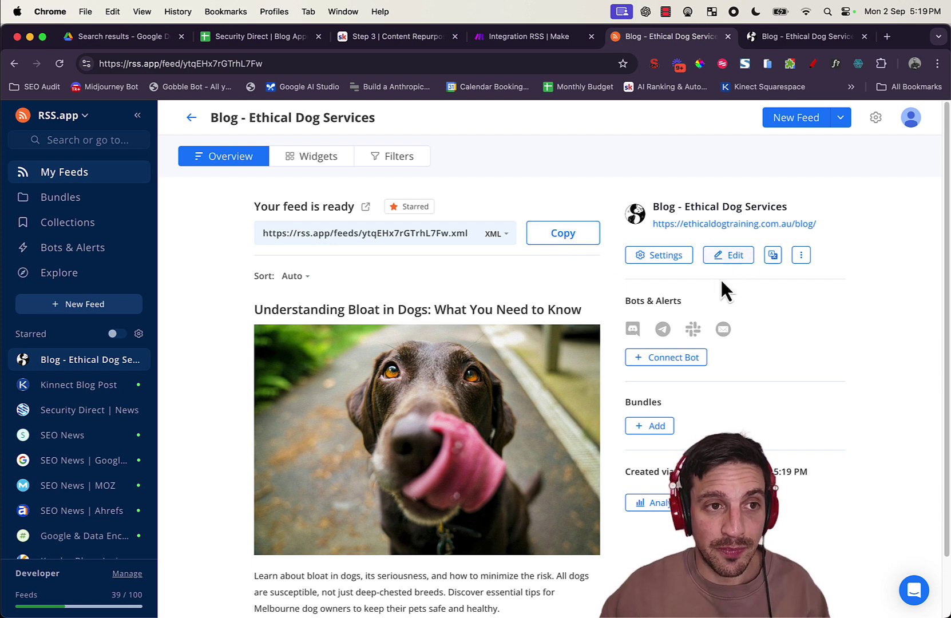
Step: Rename the feed to 'Ethical Dog | Blog', save it, and copy its XML feed URL
left_click(707, 267)
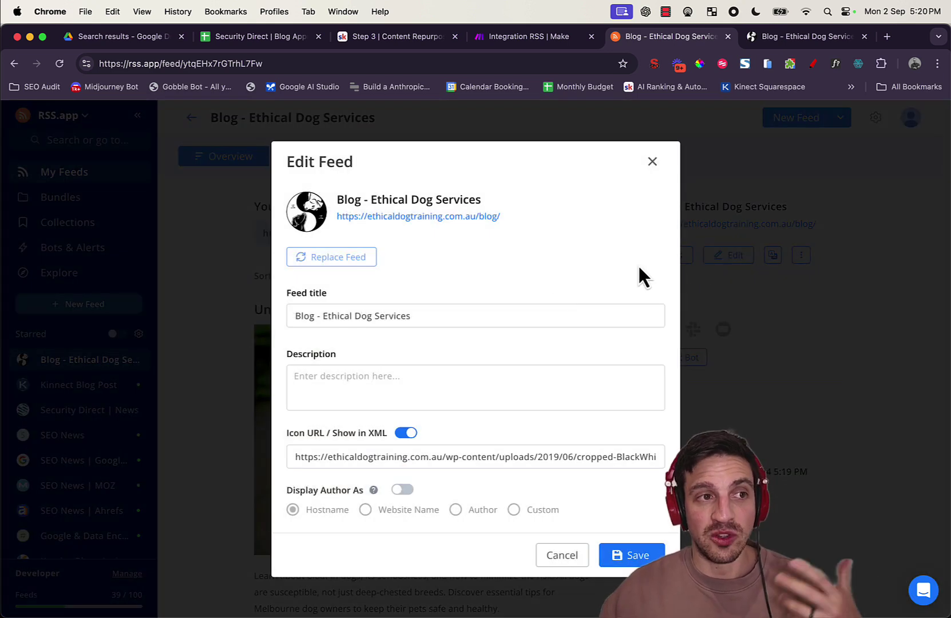
triple_click(514, 311)
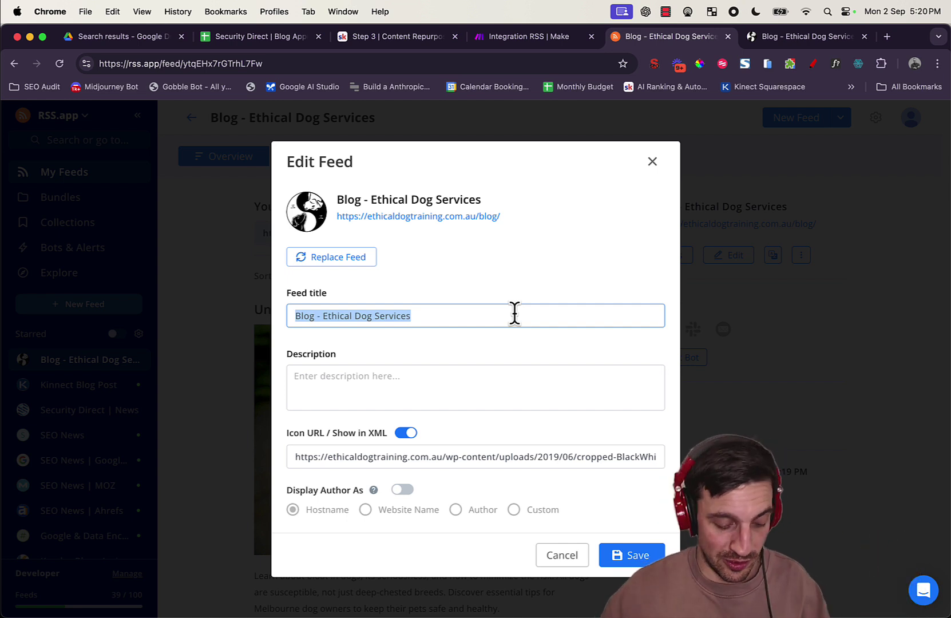
type("Ethical Dog | Blogs")
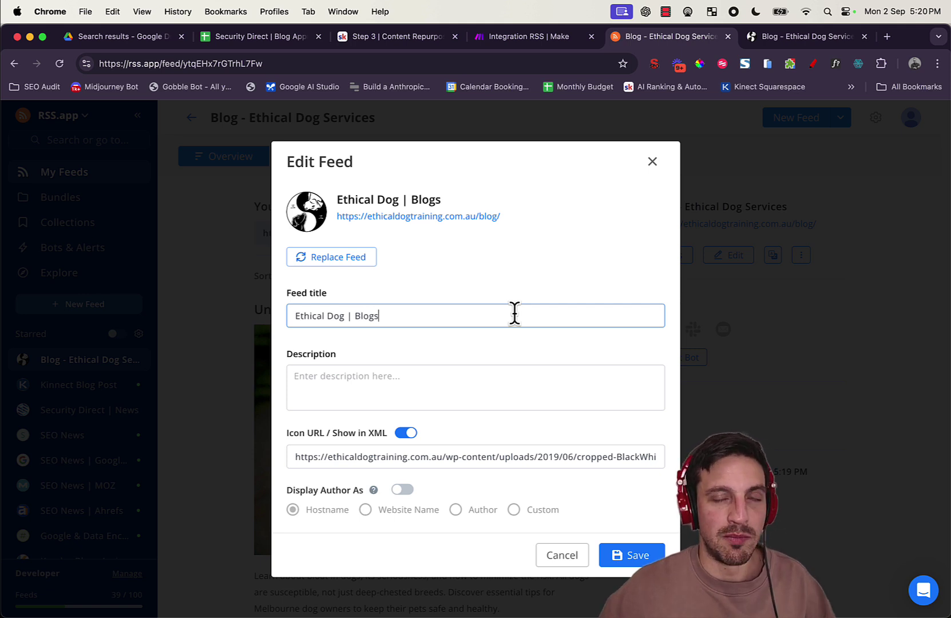
key("BackSpace")
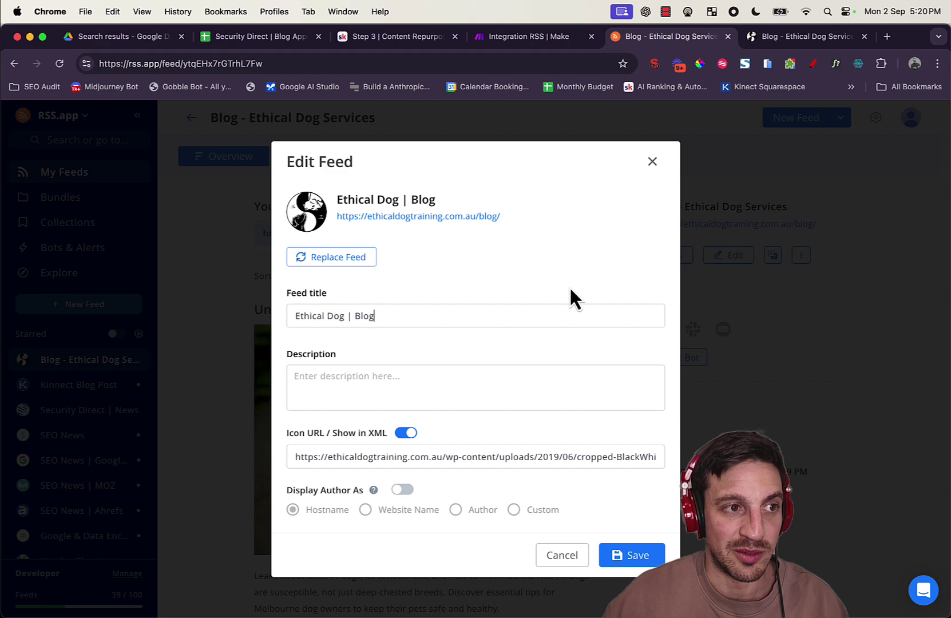
left_click(638, 556)
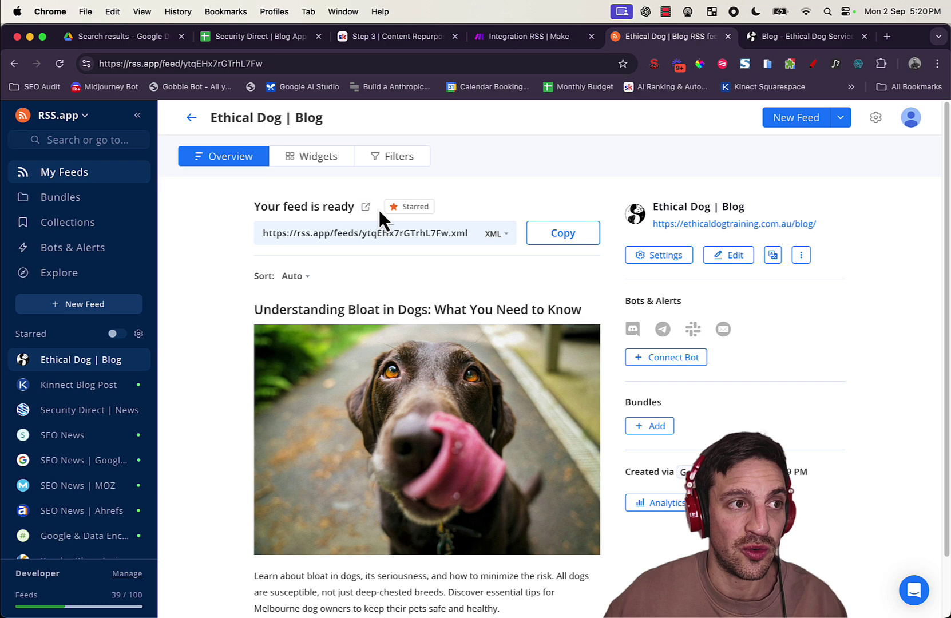
left_click(568, 233)
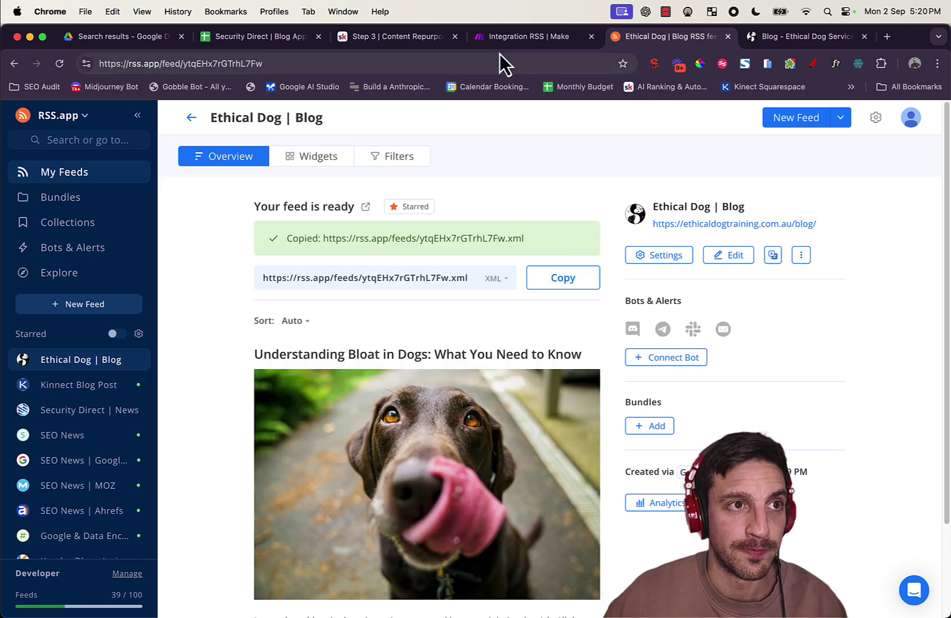
left_click(501, 37)
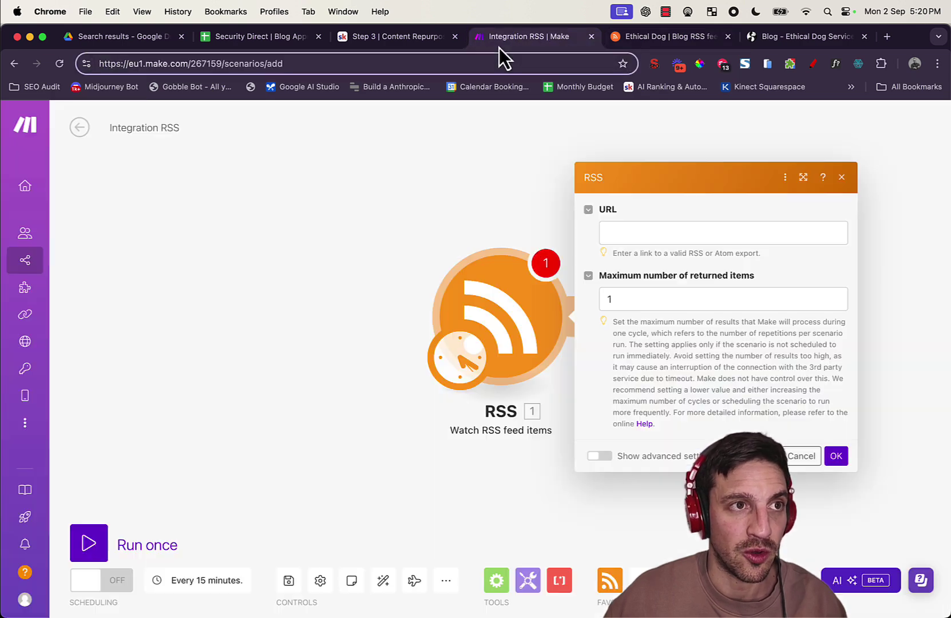
Step: Set the RSS module to the copied rss.app feed URL, starting from All RSS feed items
left_click(633, 240)
key("super+space")
key("Escape")
key("super+v")
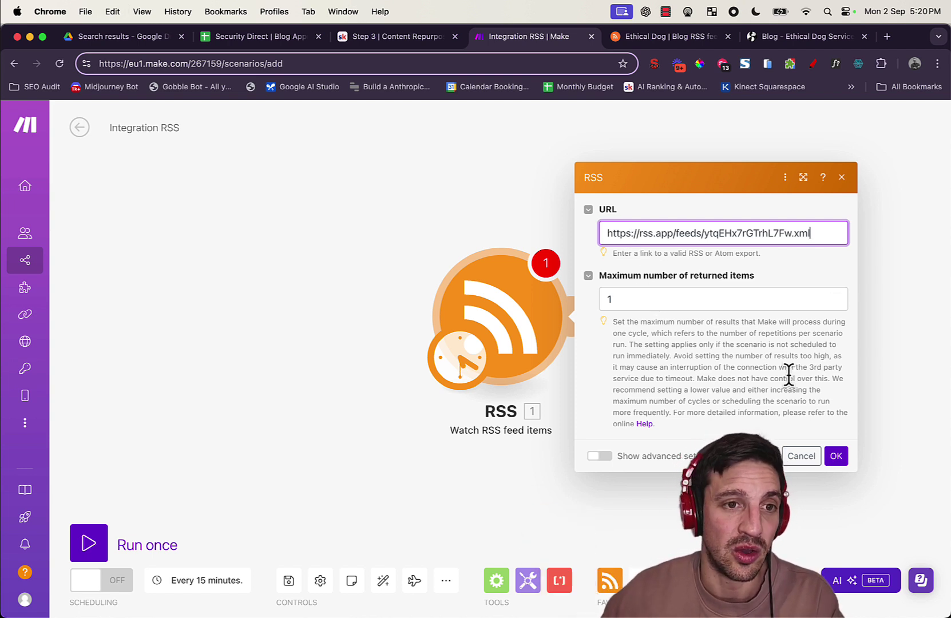
left_click(836, 457)
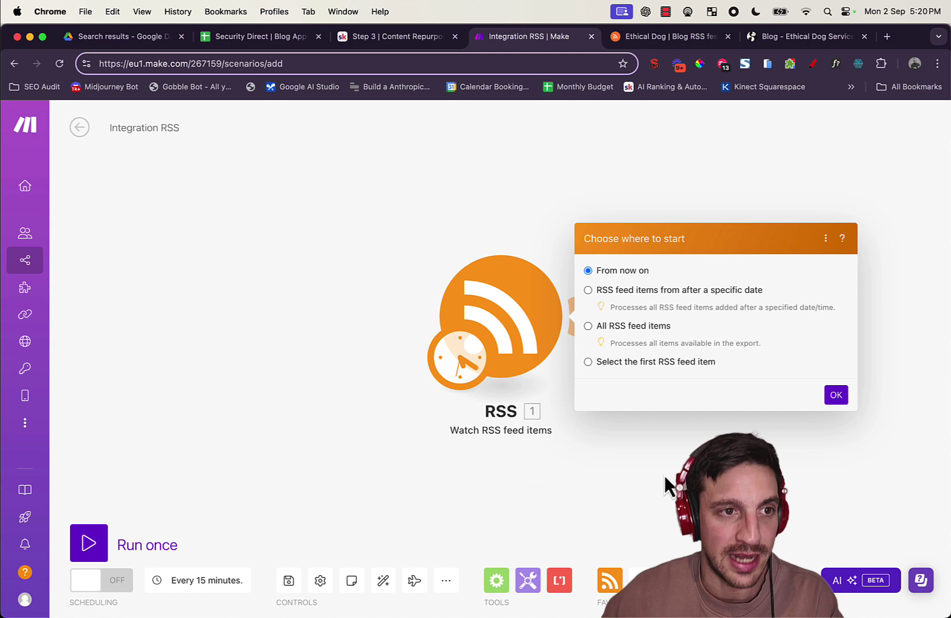
left_click(621, 323)
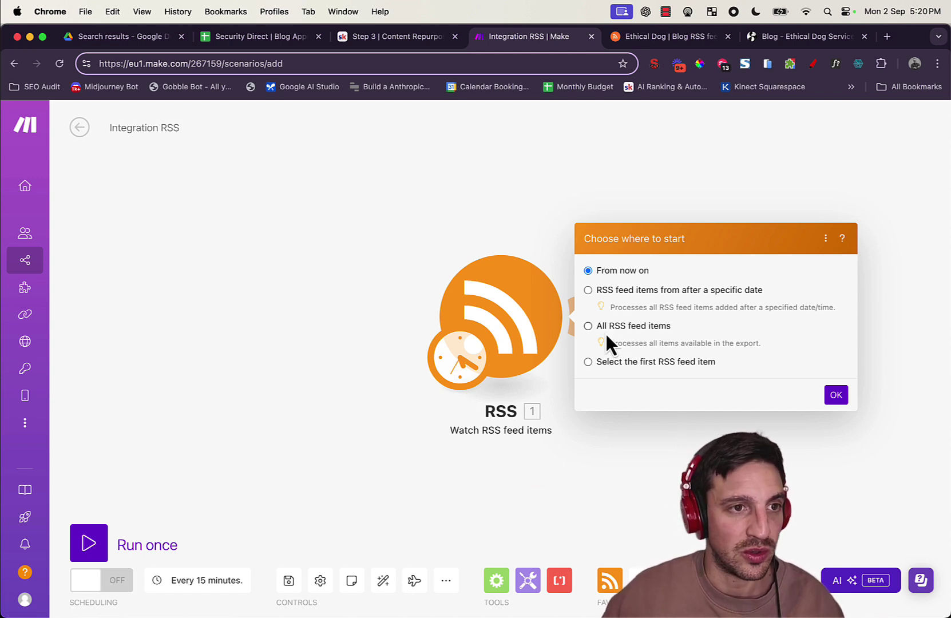
left_click(834, 398)
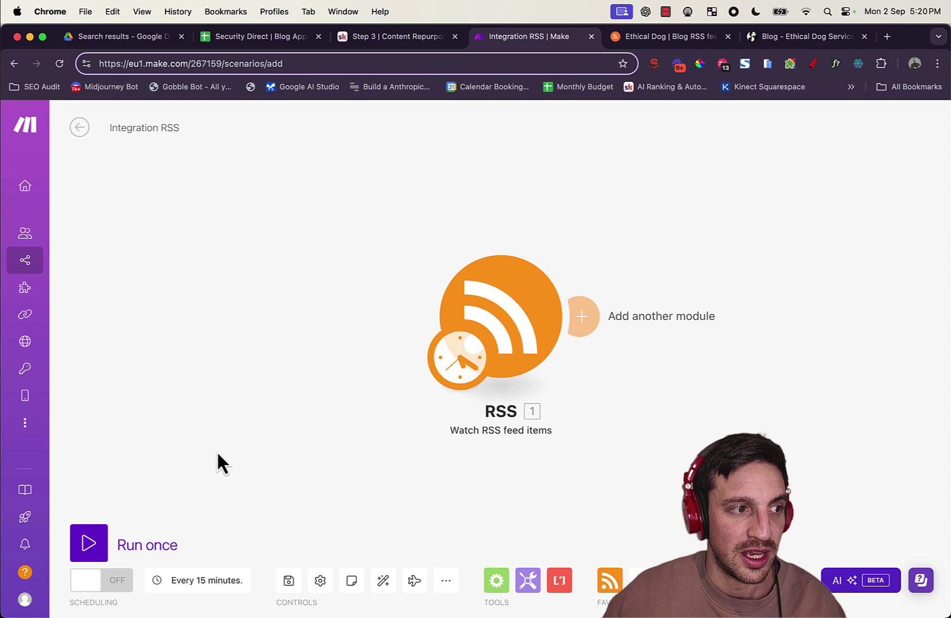
Step: Run the scenario once and inspect the returned Understanding Bloat in Dogs bundle and its URL
left_click(80, 547)
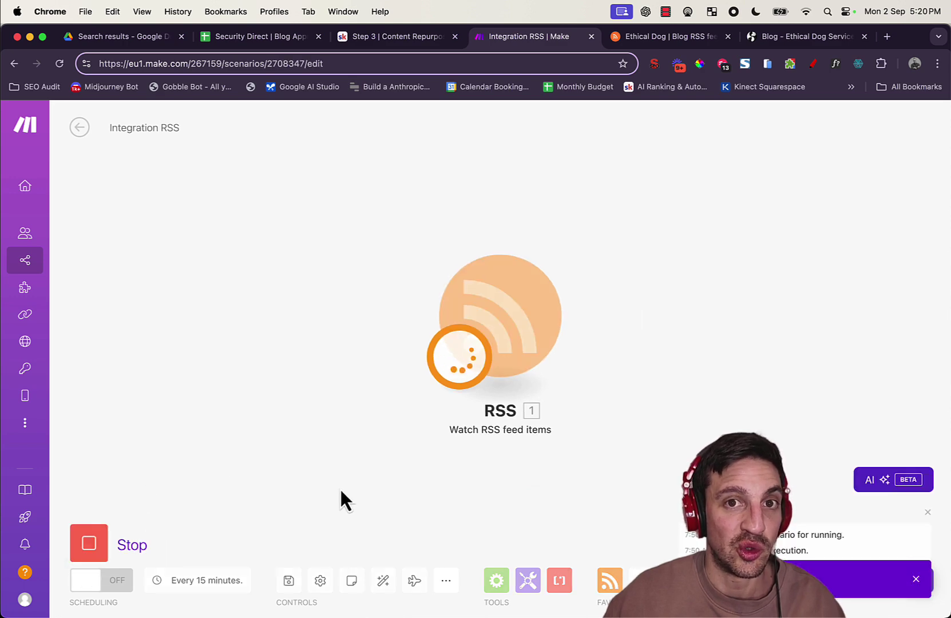
left_click_drag(363, 464, 242, 463)
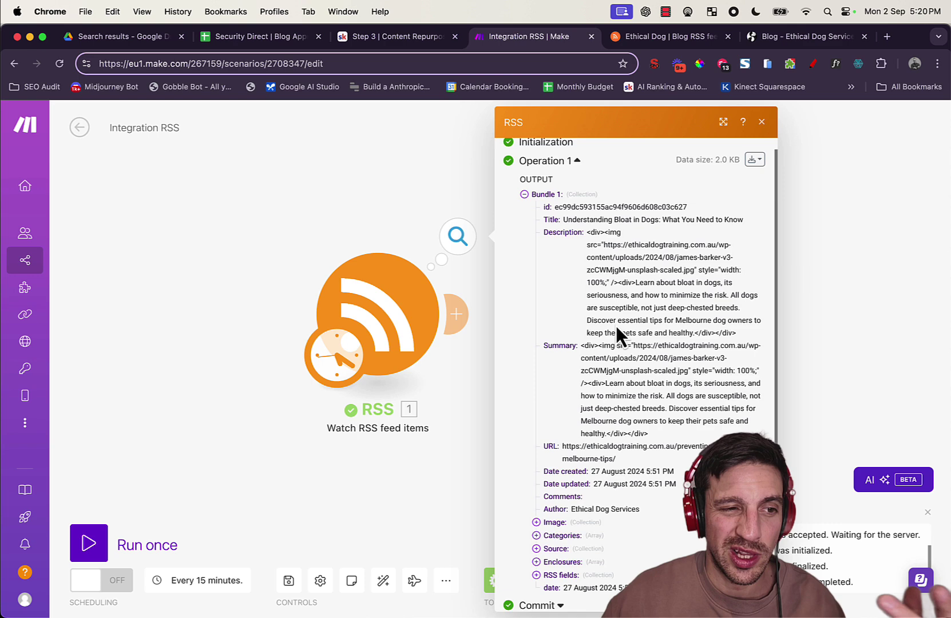
scroll(617, 326, "down", 2)
scroll(617, 323, "up", 2)
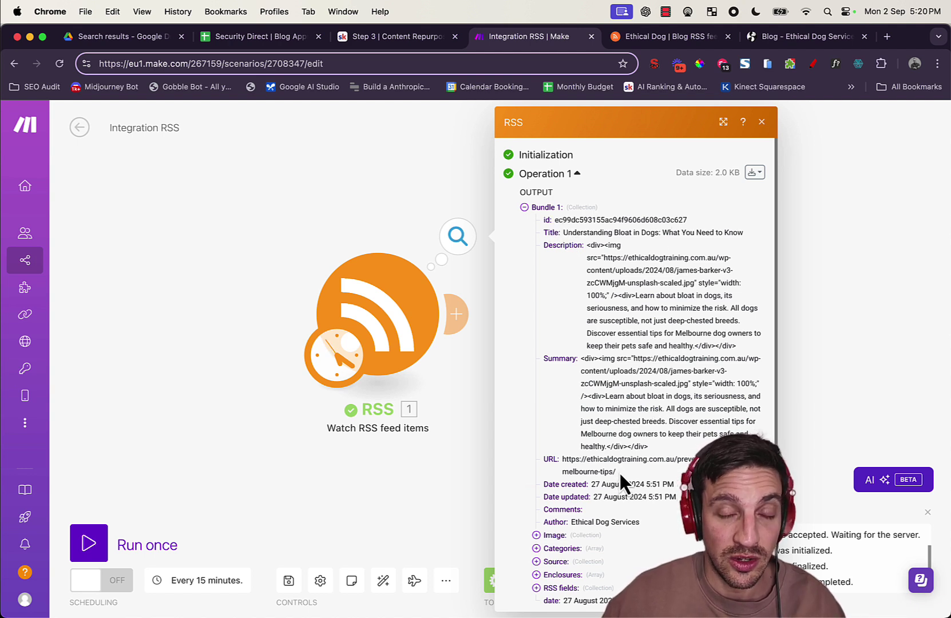
left_click_drag(618, 473, 559, 460)
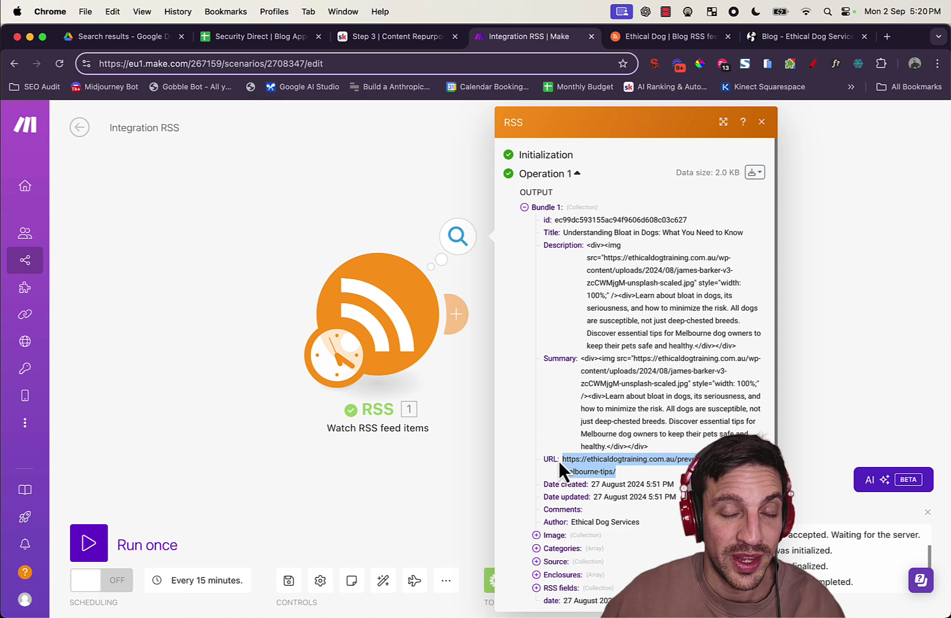
left_click(442, 496)
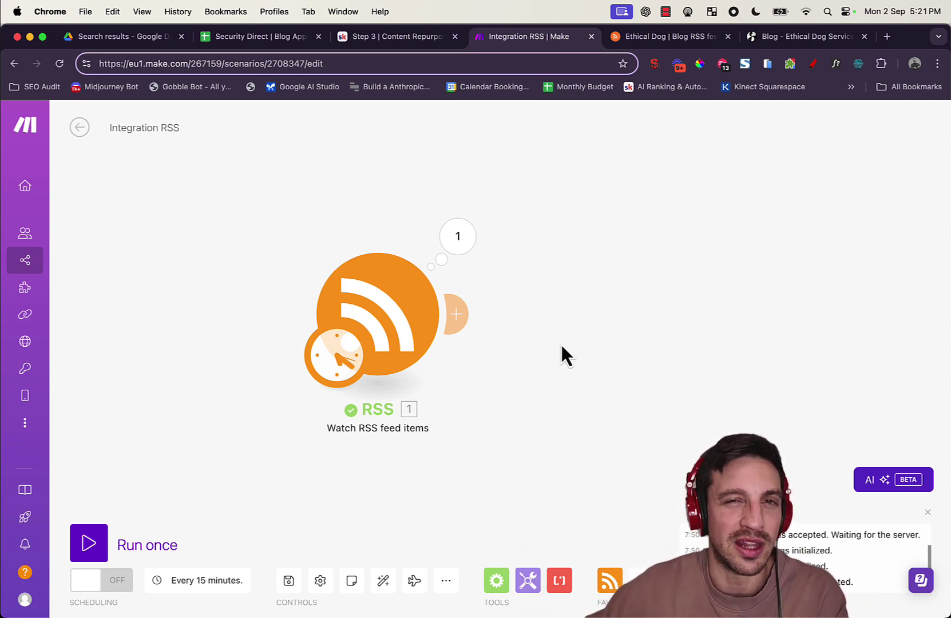
Step: Attach a Scraptio 'Scrape Website Texts' module after the RSS trigger, found by searching 'scrape'
left_click(456, 314)
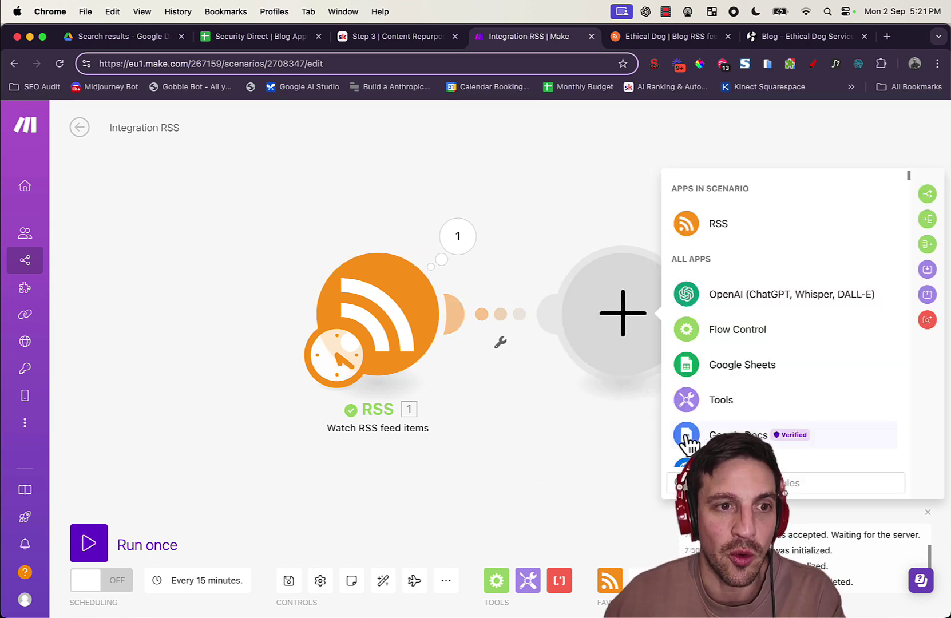
type("scrape")
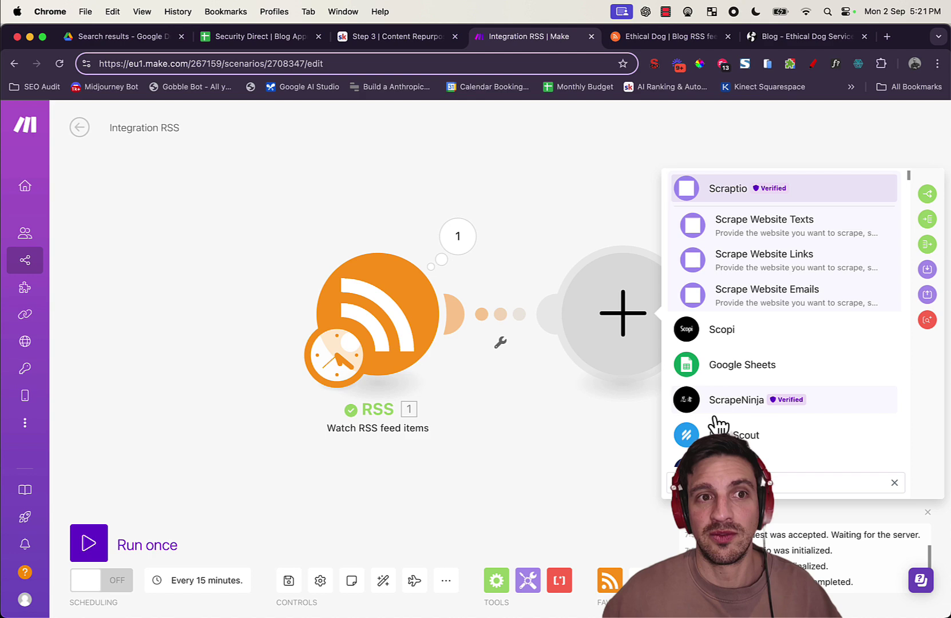
left_click(760, 224)
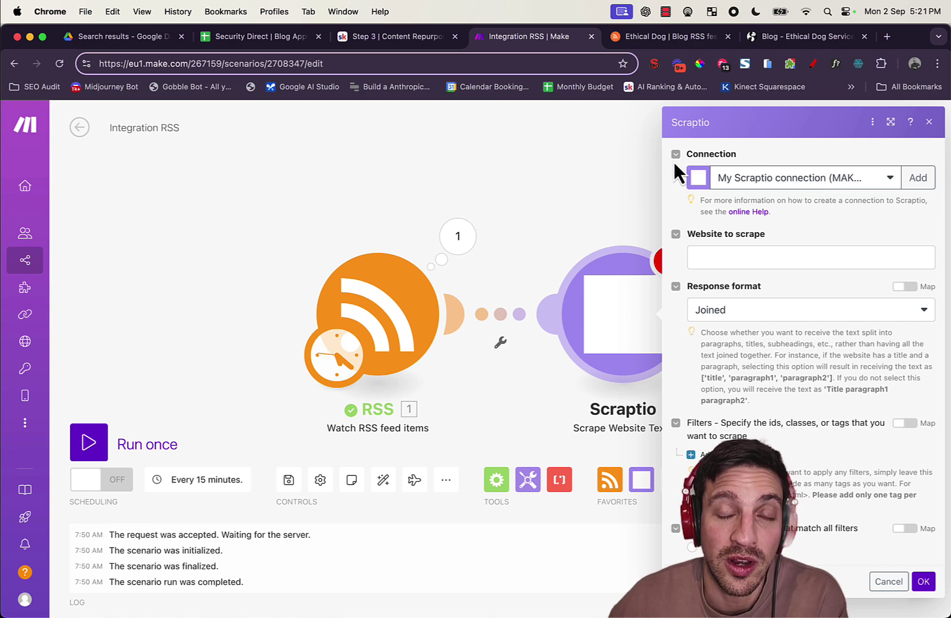
Step: Go to scraptio.com in a new tab and sign in to the dashboard
left_click(886, 39)
type("sc")
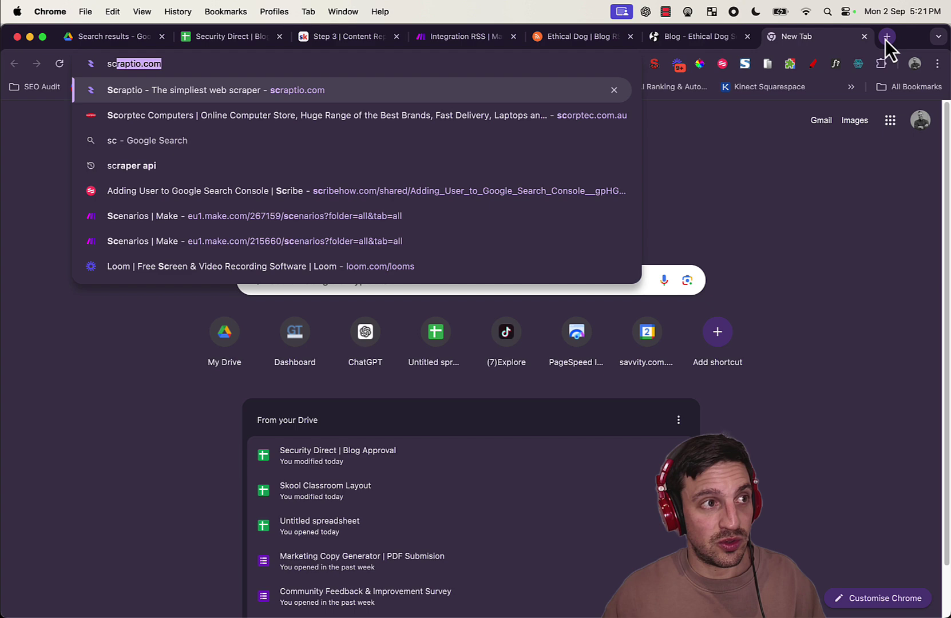
key("Return")
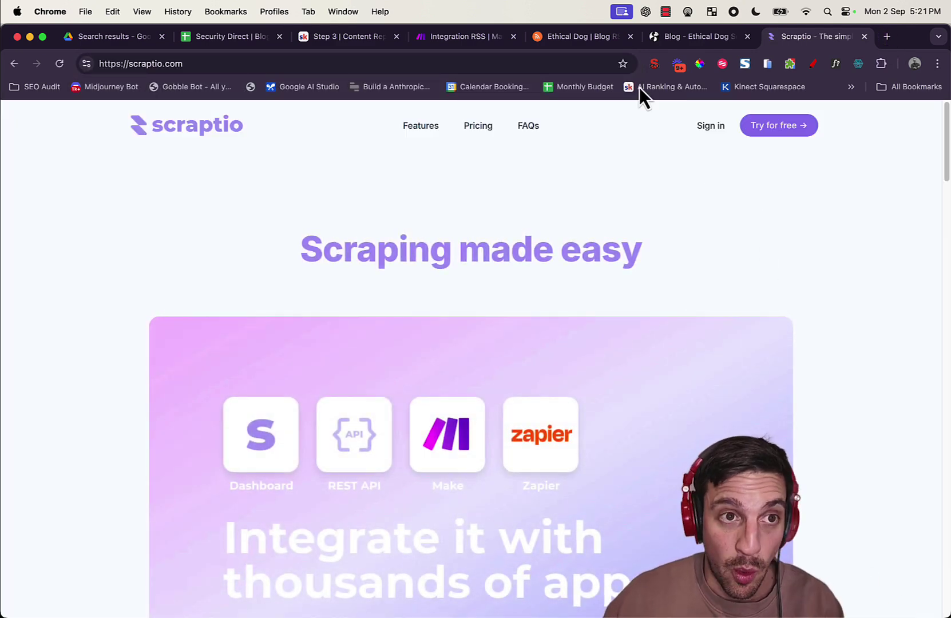
left_click(718, 127)
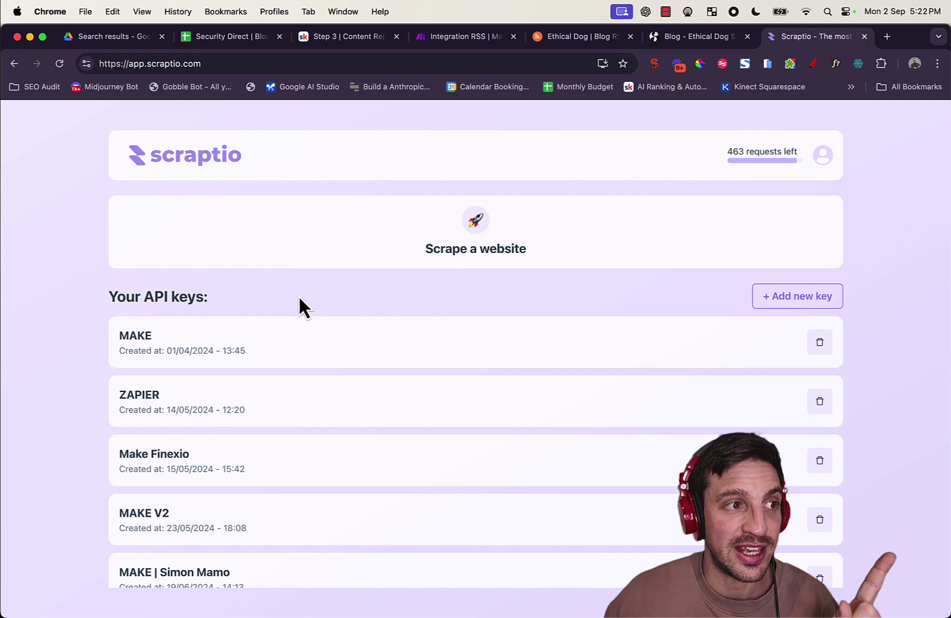
scroll(323, 420, "down", 3)
scroll(355, 474, "up", 3)
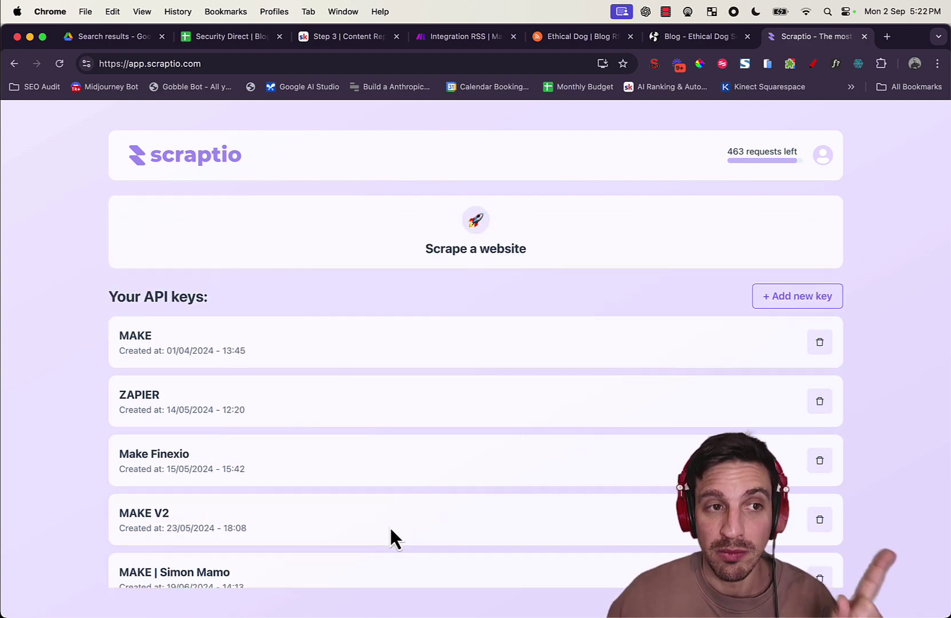
Step: Create a new API key titled MAKE and copy it
left_click(786, 294)
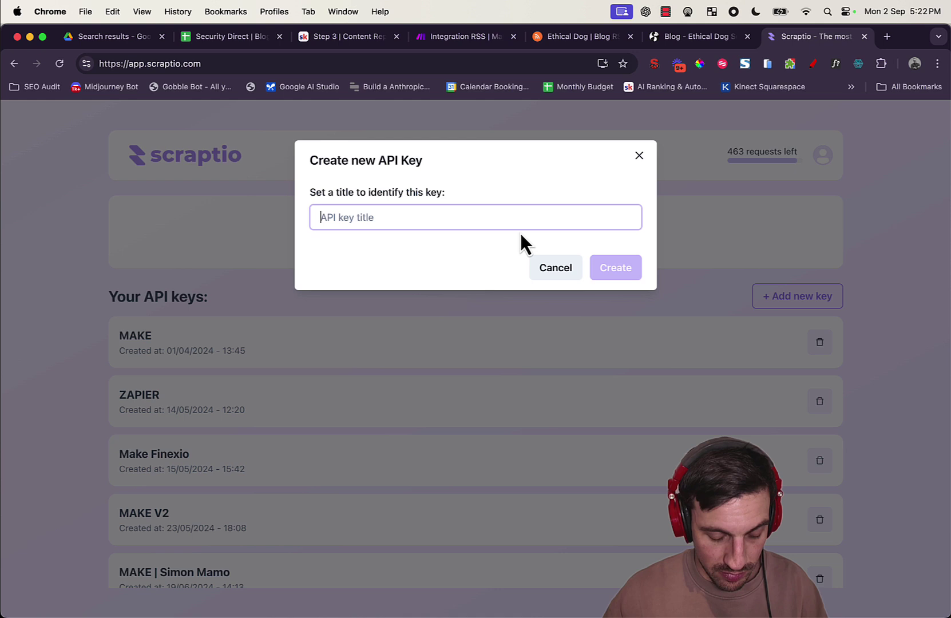
type("MAKE")
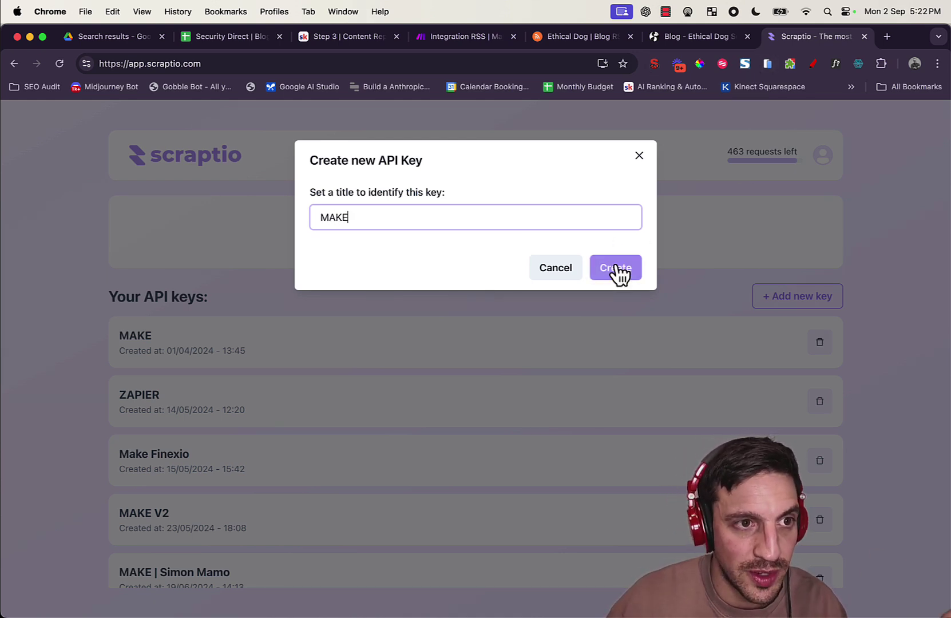
left_click(616, 268)
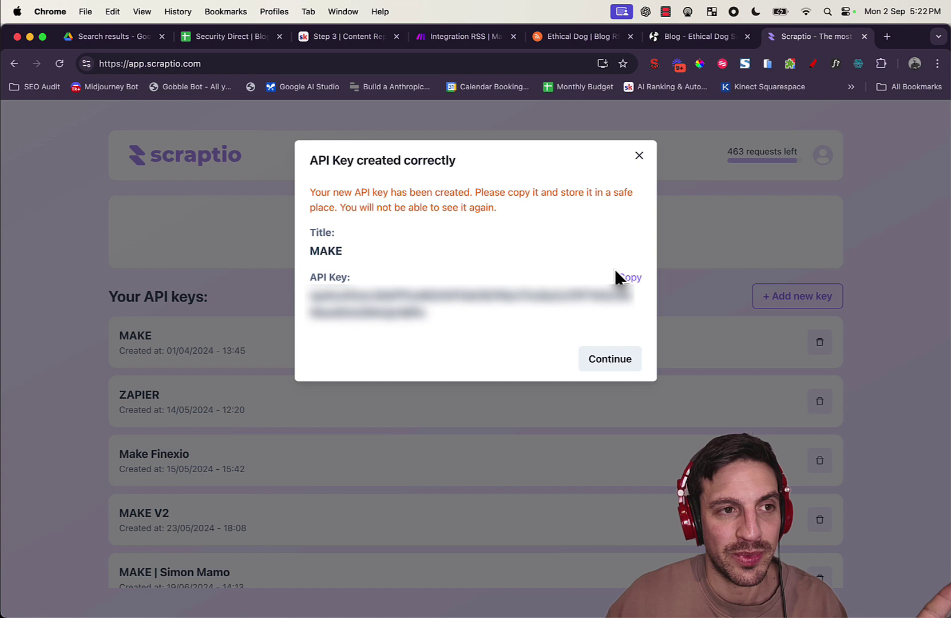
left_click(637, 279)
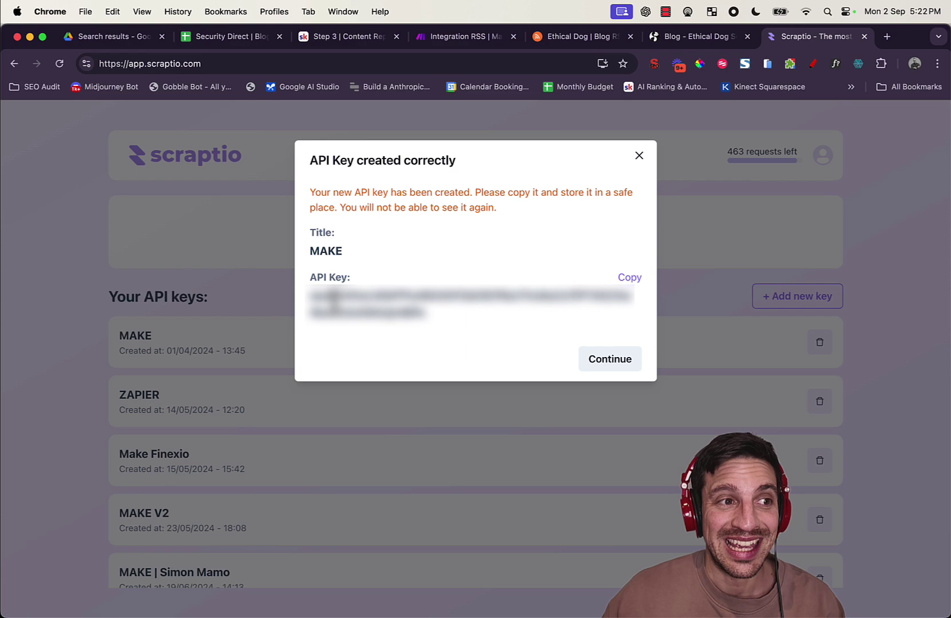
left_click(610, 361)
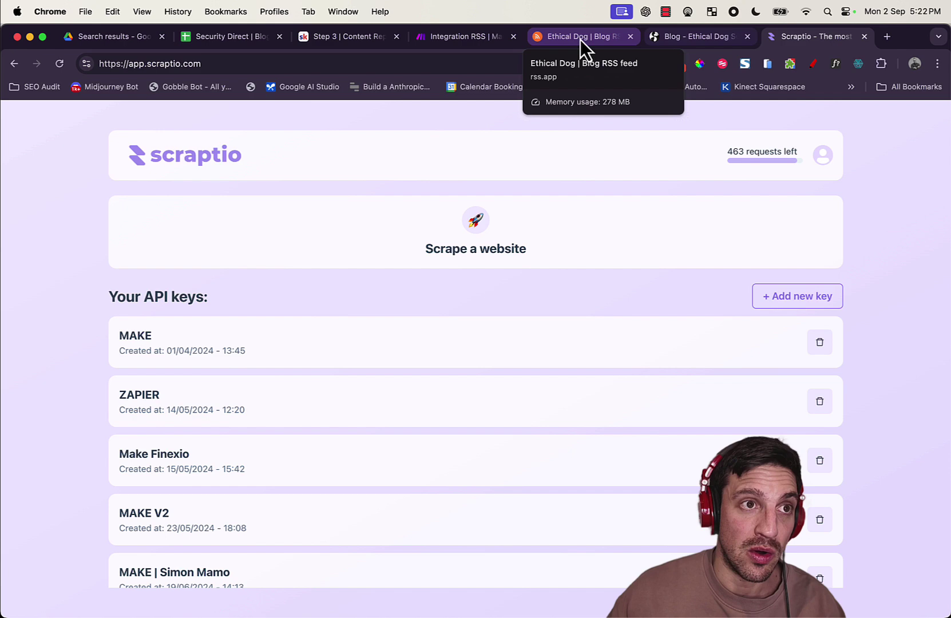
Step: Map the RSS item's URL into Scraptio's Website to scrape field, confirm, and save the scenario
left_click(477, 48)
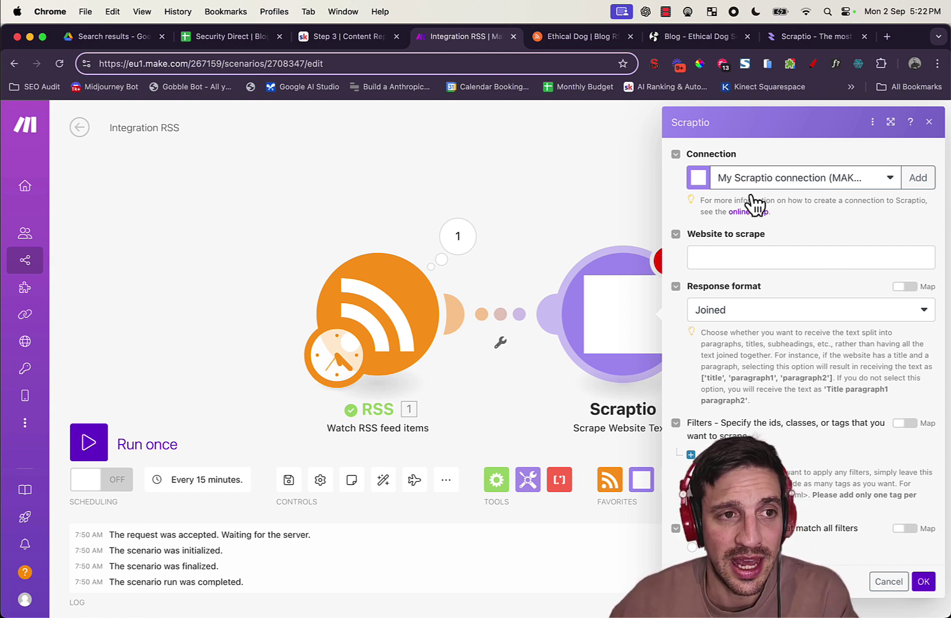
left_click_drag(551, 182, 427, 182)
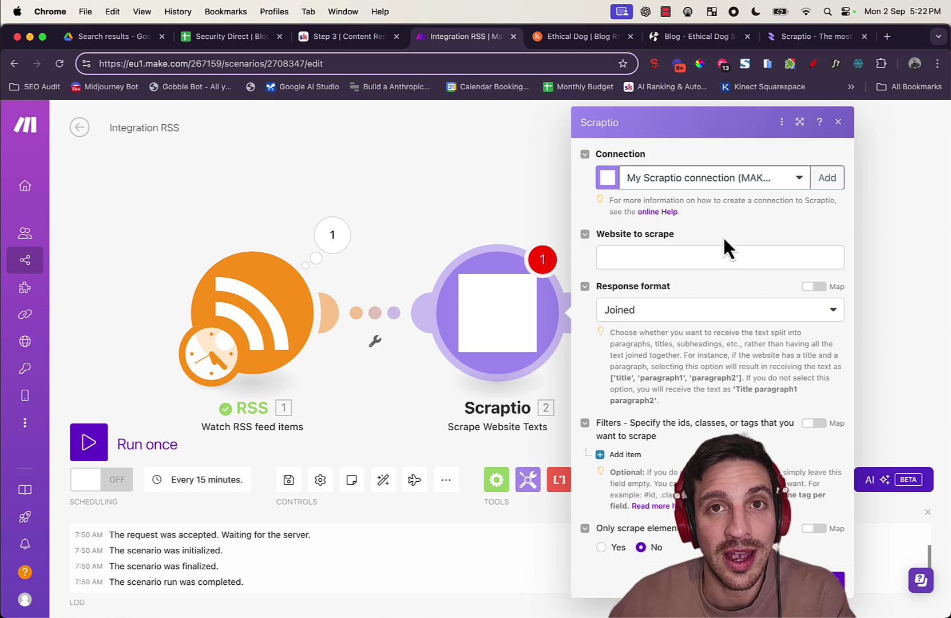
left_click(719, 256)
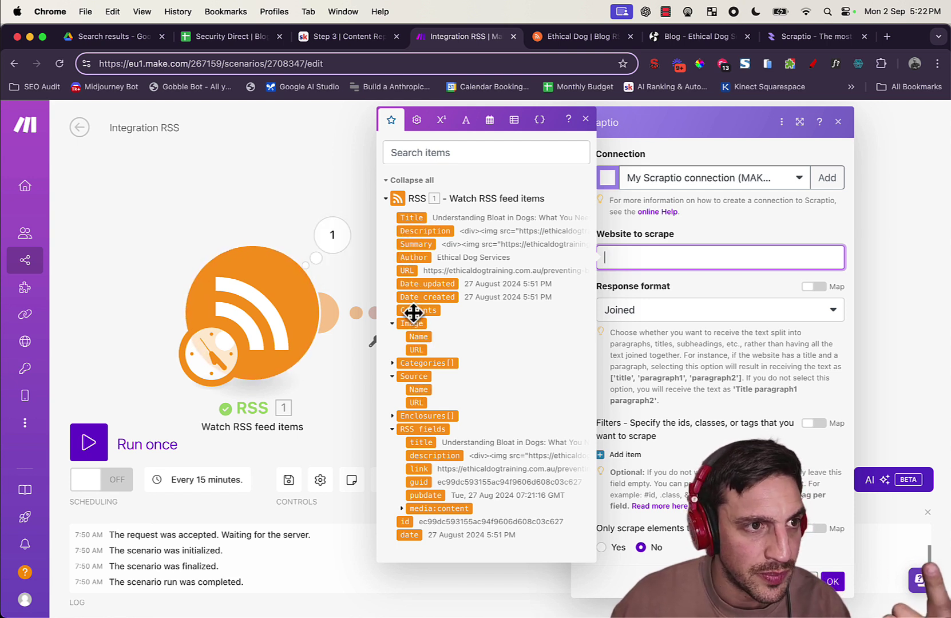
left_click(409, 270)
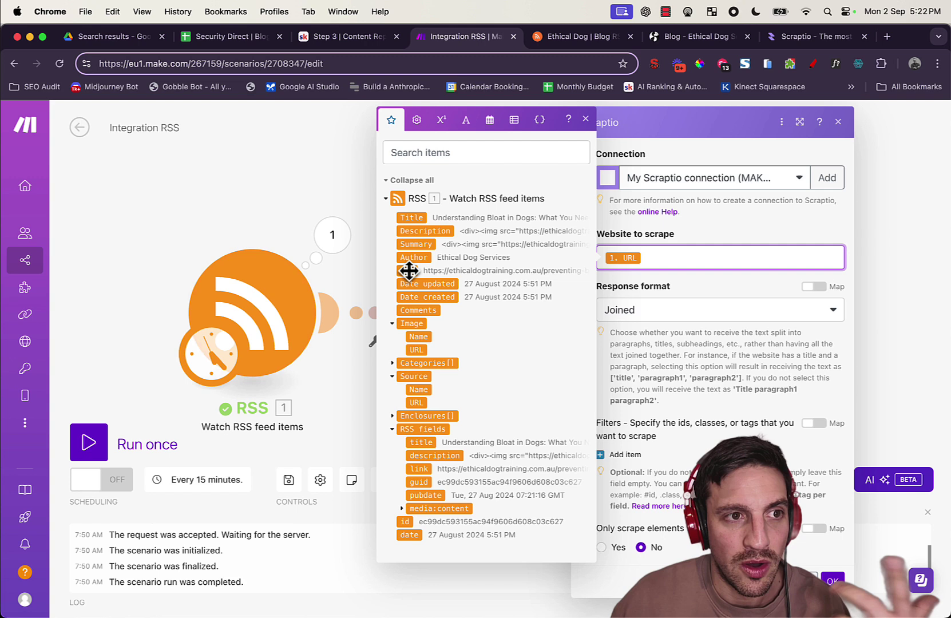
left_click(834, 581)
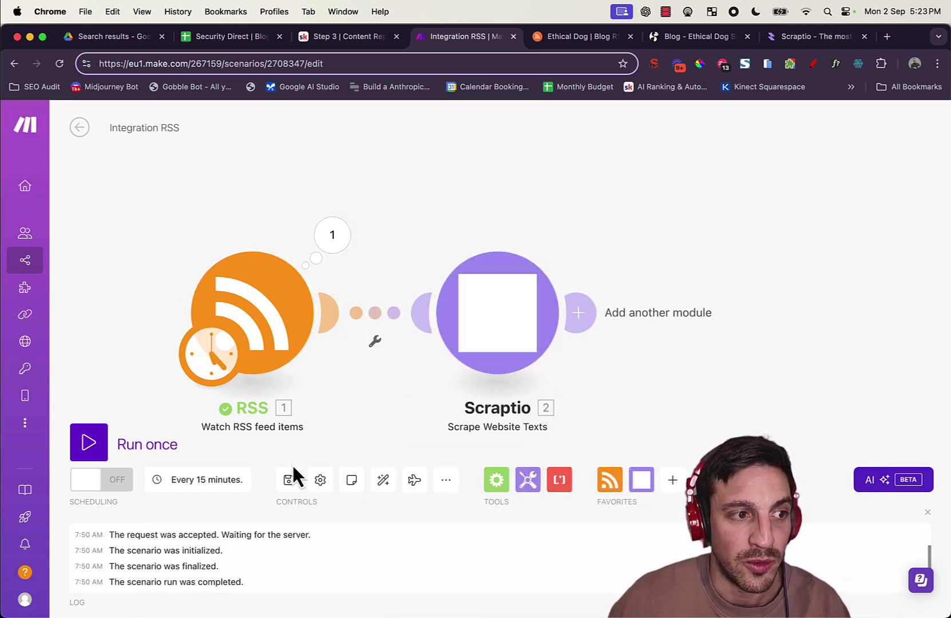
left_click(289, 480)
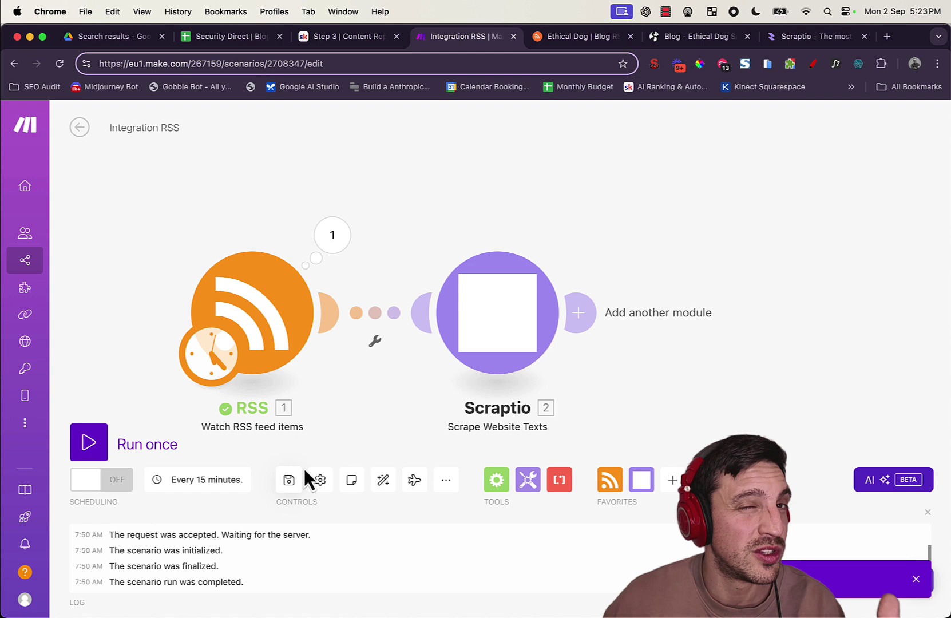
left_click_drag(295, 178, 230, 162)
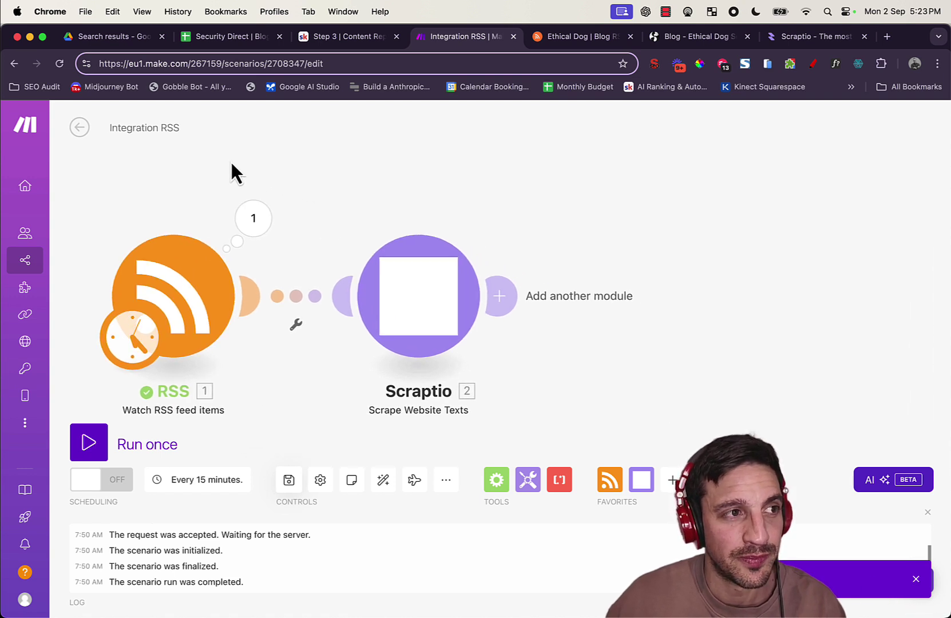
Step: Run the scenario once, starting from all RSS feed items
left_click(90, 454)
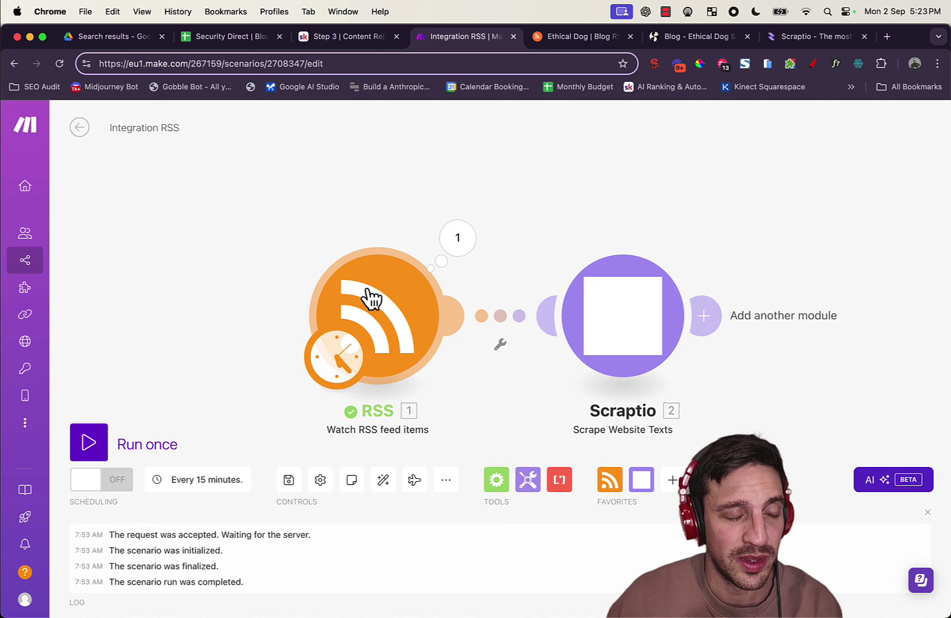
right_click(395, 313)
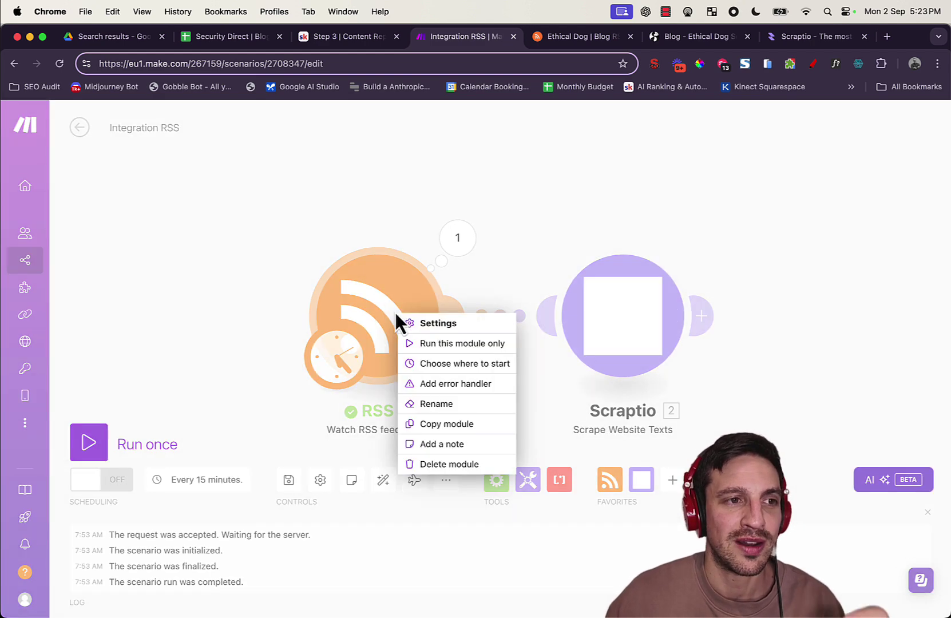
left_click(435, 364)
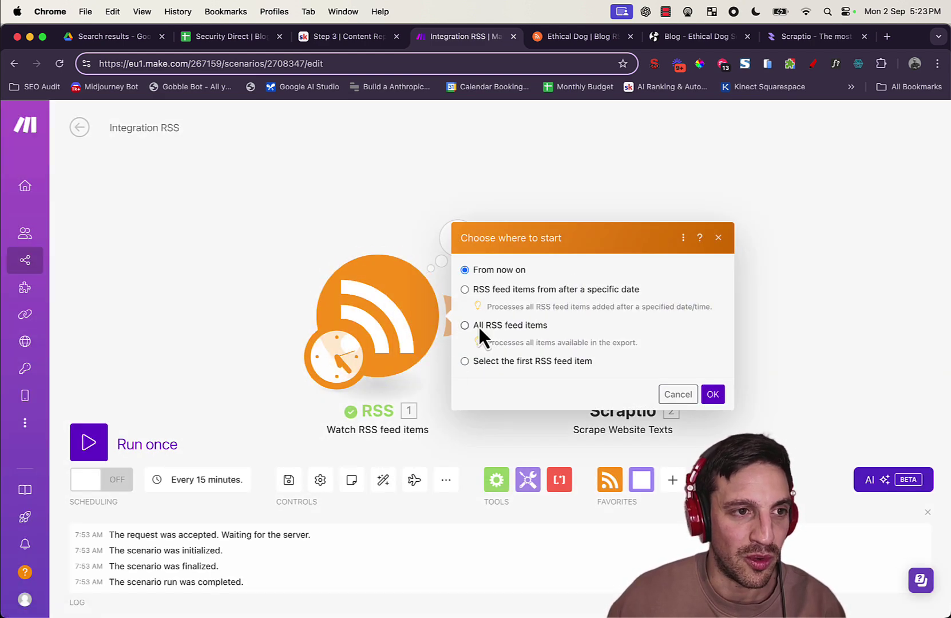
left_click(714, 394)
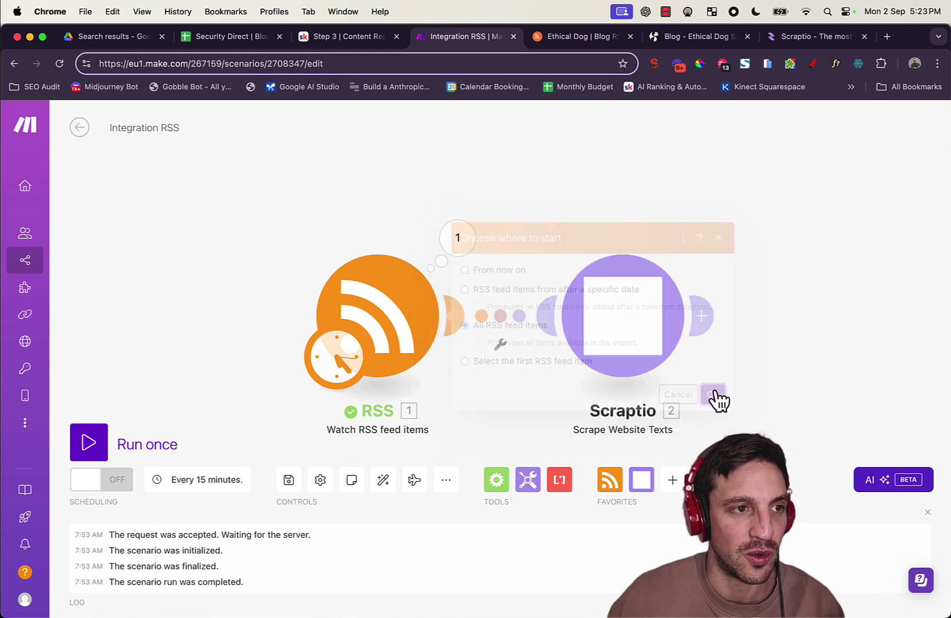
left_click(97, 452)
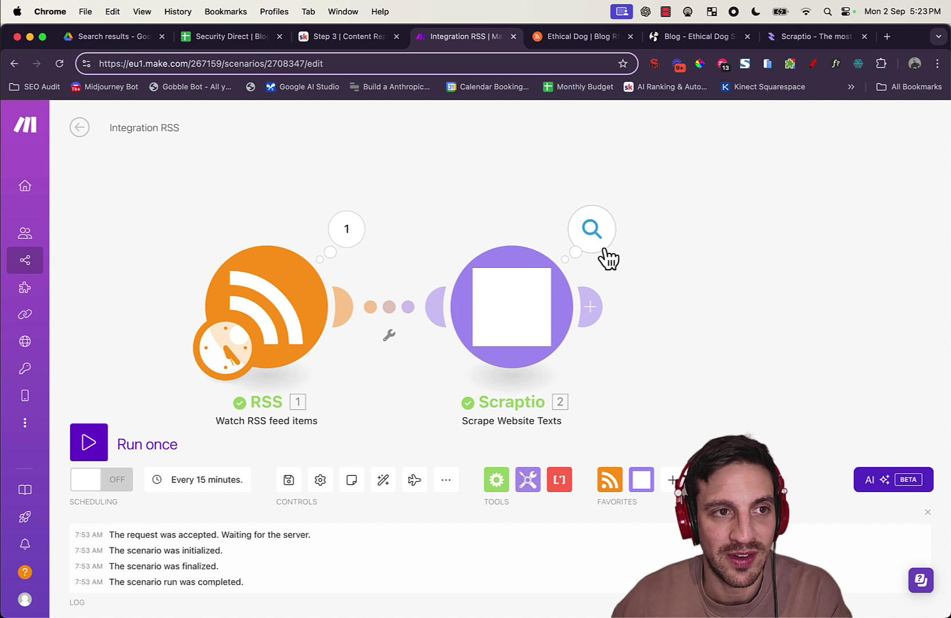
Step: Inspect Scraptio's output bundle to check the scraped bloat article text
left_click(594, 232)
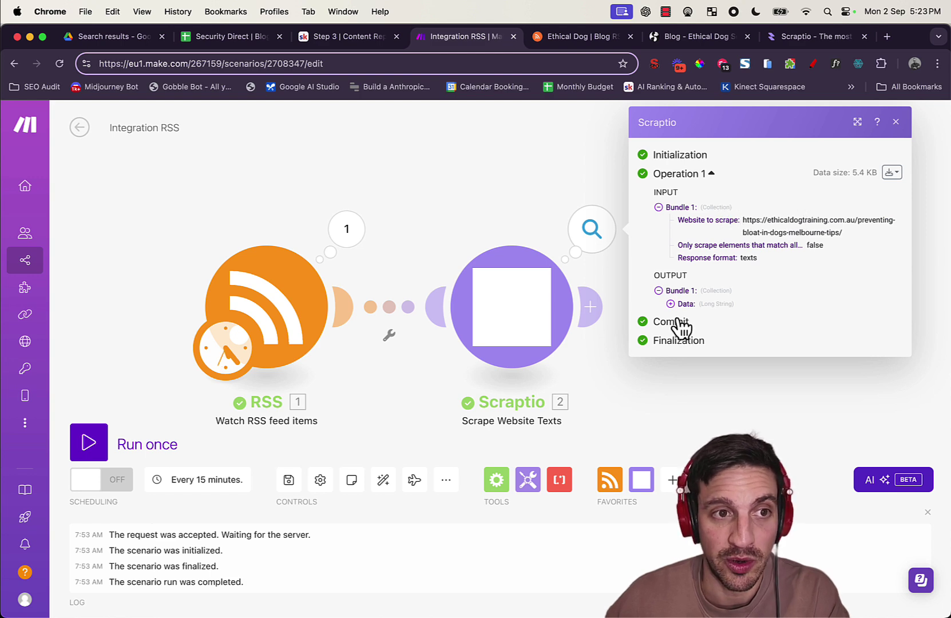
left_click(671, 303)
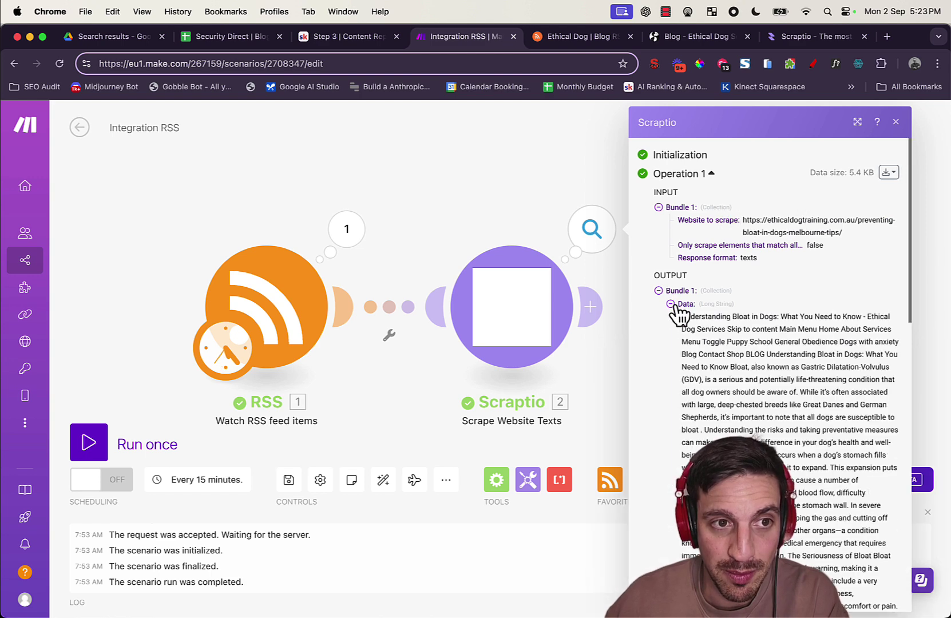
left_click_drag(698, 324, 822, 543)
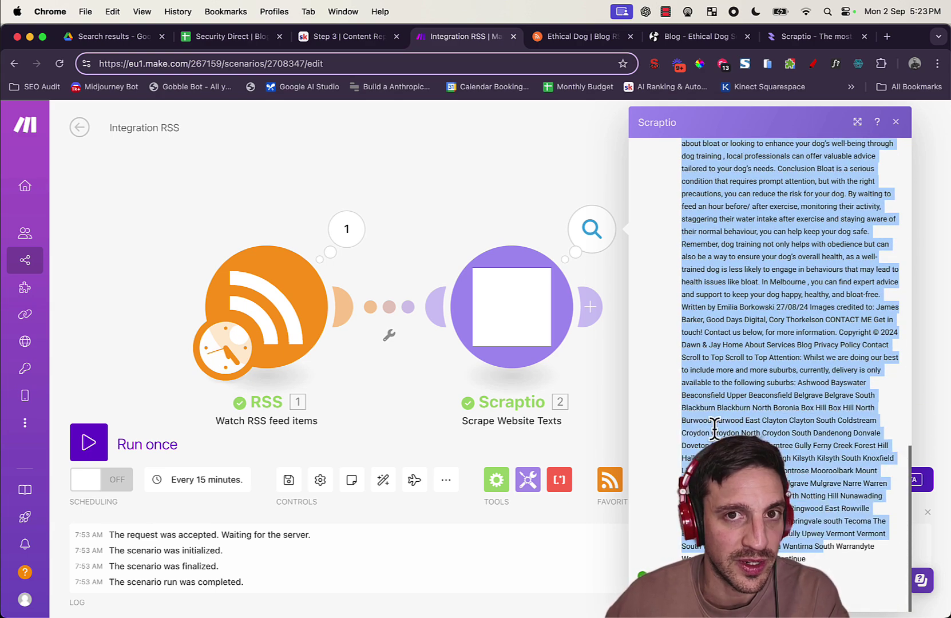
left_click(423, 217)
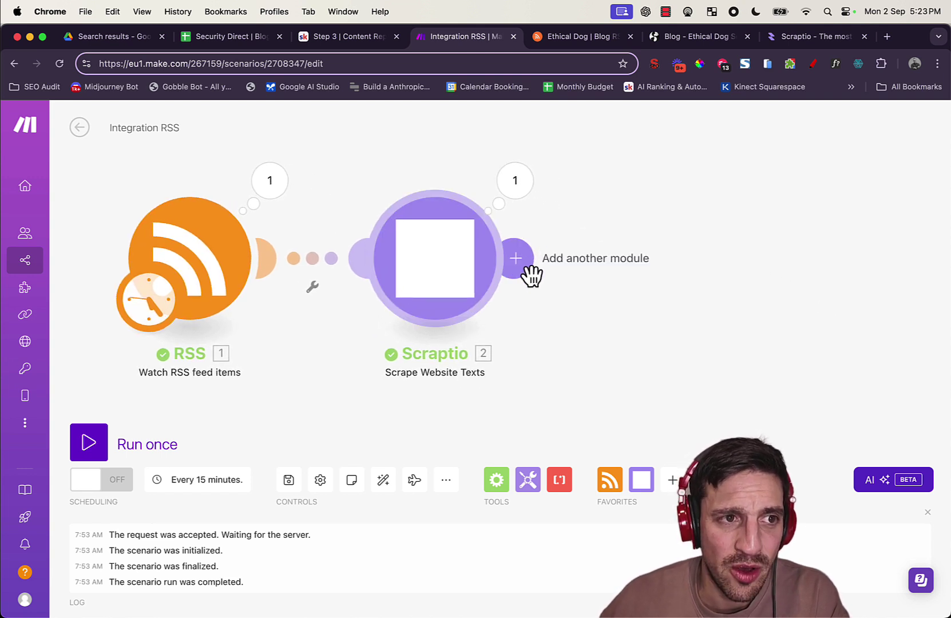
Step: Add an OpenAI Create a Completion module after Scraptio, found by searching 'Open'
left_click(528, 274)
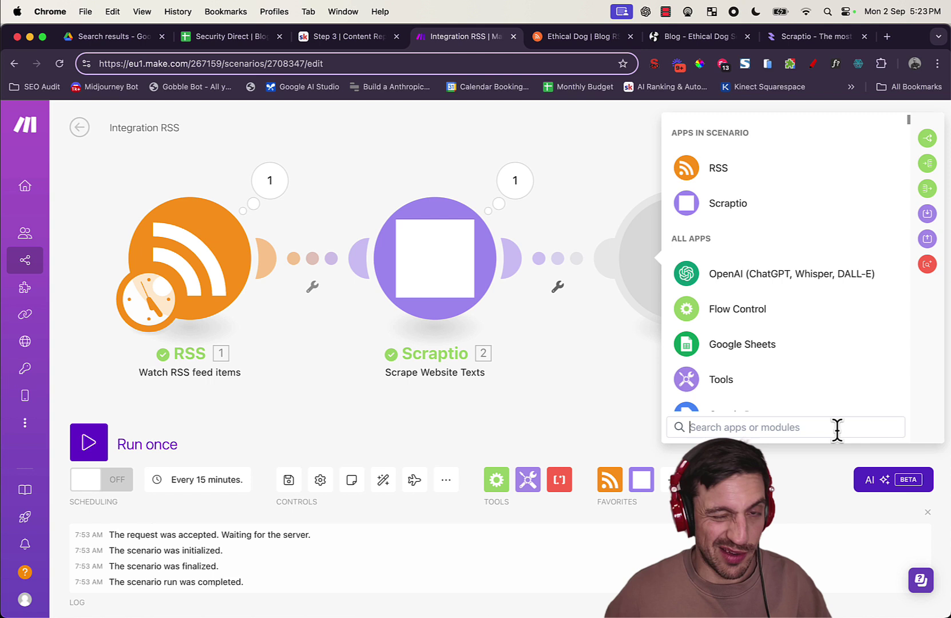
type("Open")
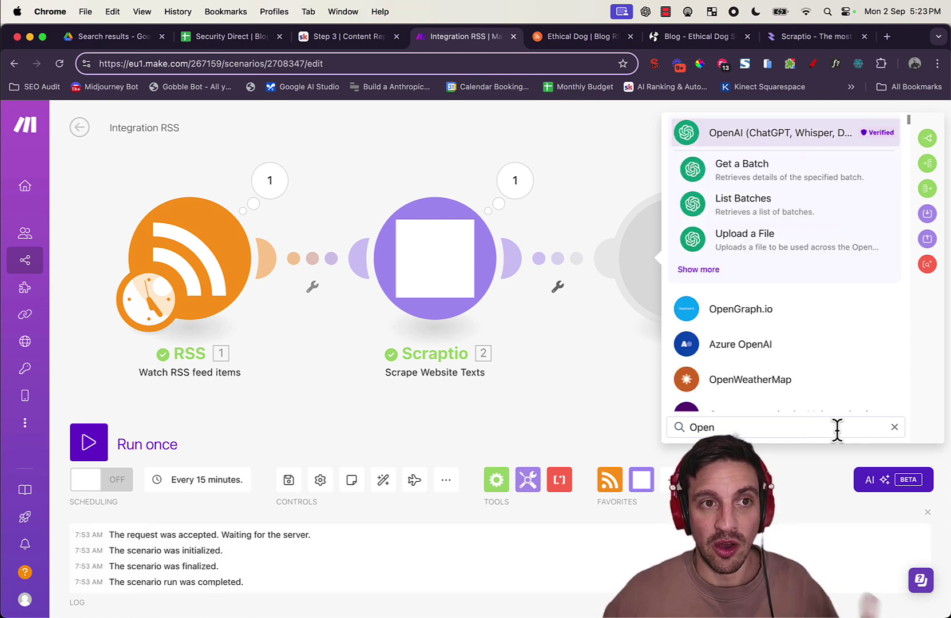
left_click(700, 273)
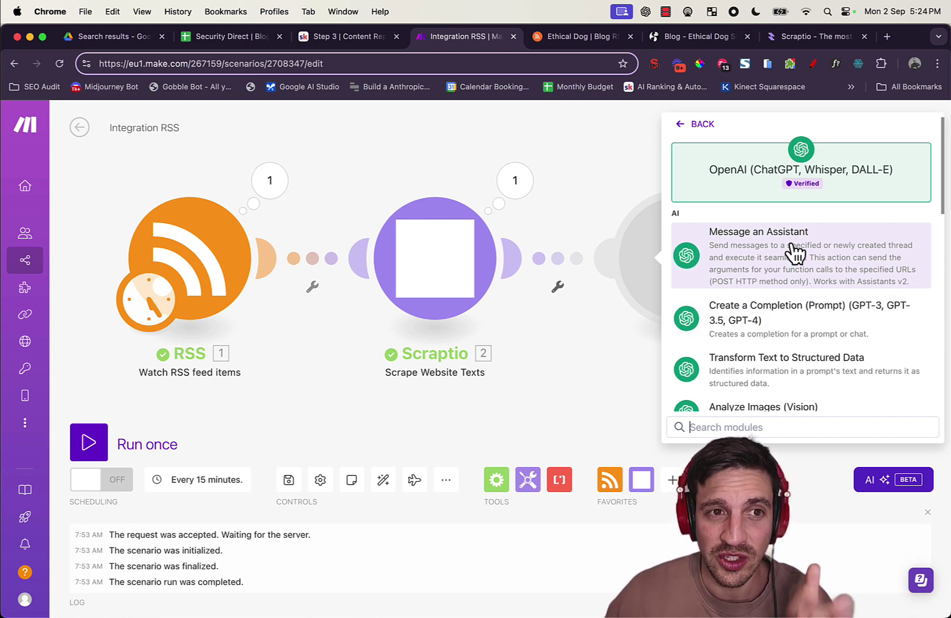
left_click(784, 319)
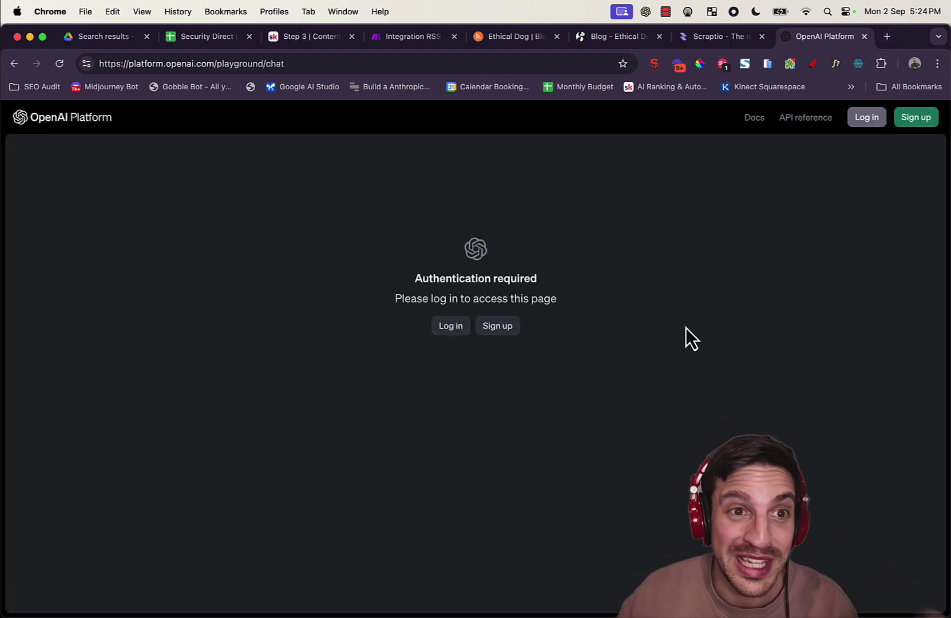
Step: Log in to the OpenAI Platform with a Google account
left_click(447, 333)
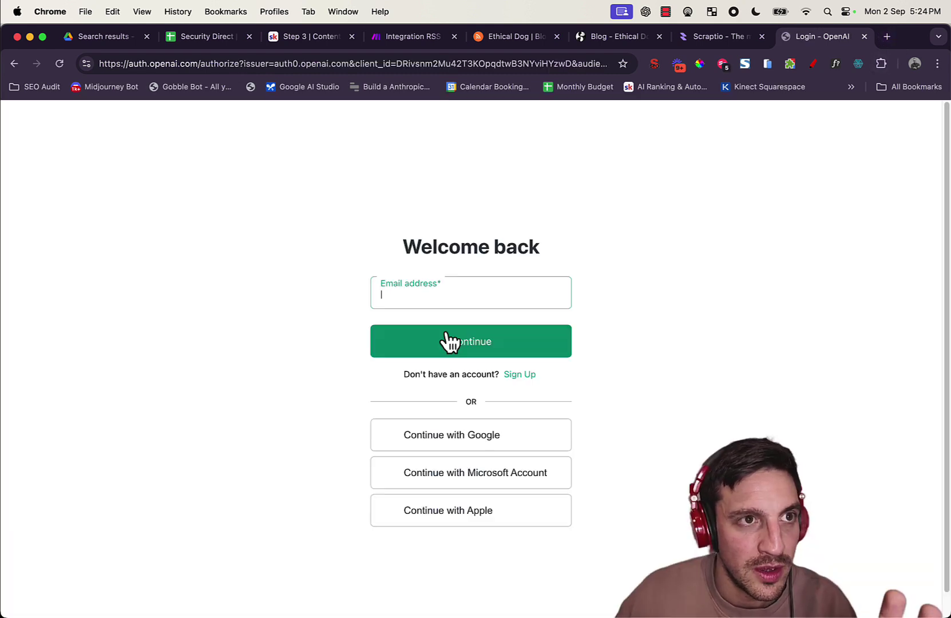
left_click(460, 425)
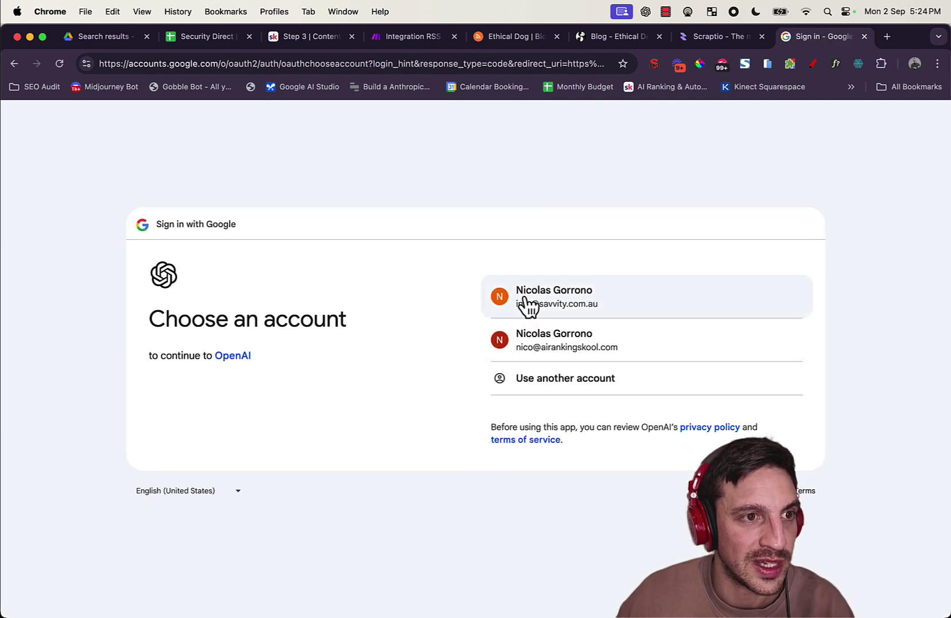
left_click(525, 303)
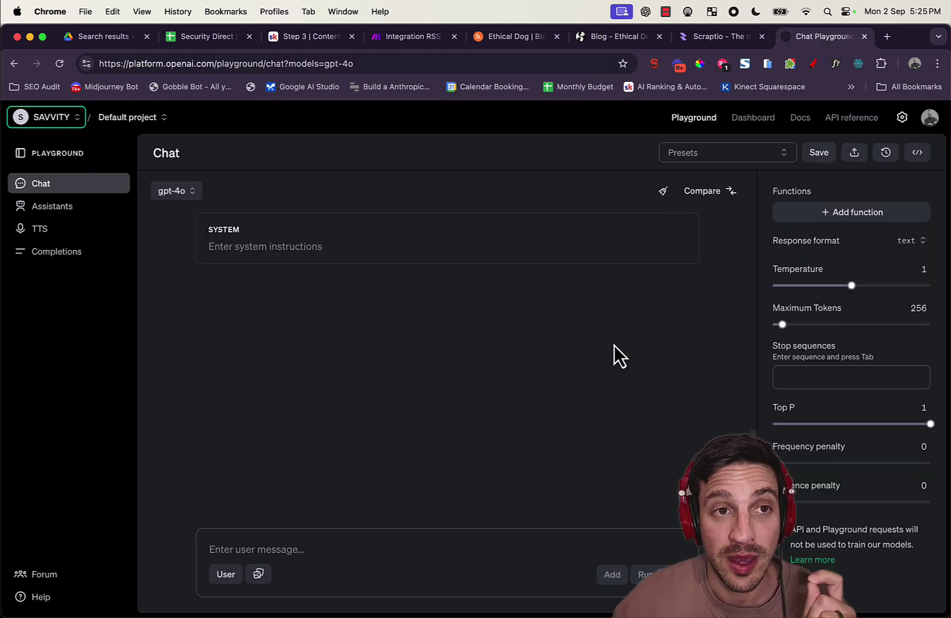
Step: Create a new secret key named MAKE on the API keys page
left_click(749, 118)
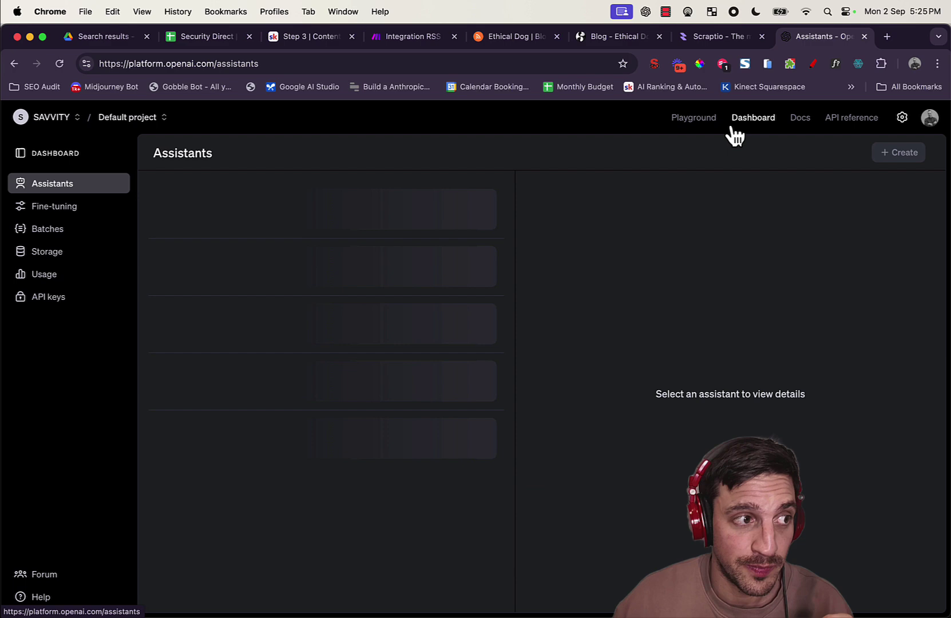
left_click(34, 300)
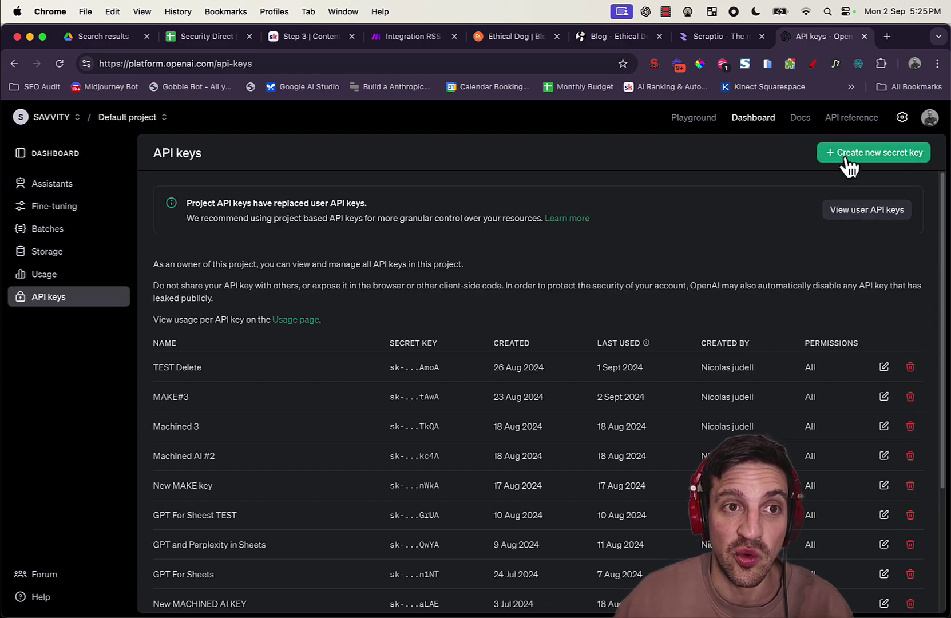
left_click(849, 163)
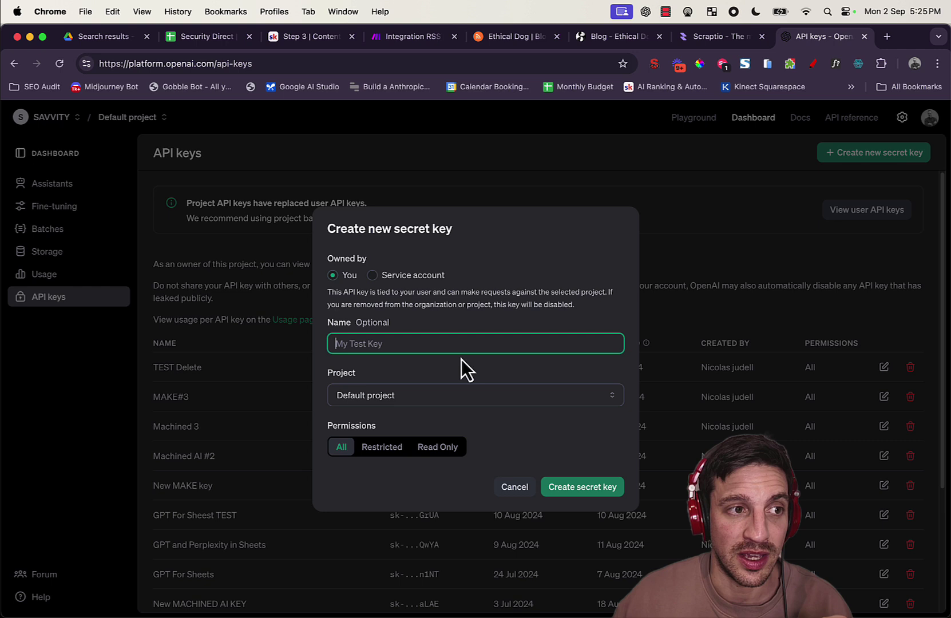
type("MAKE")
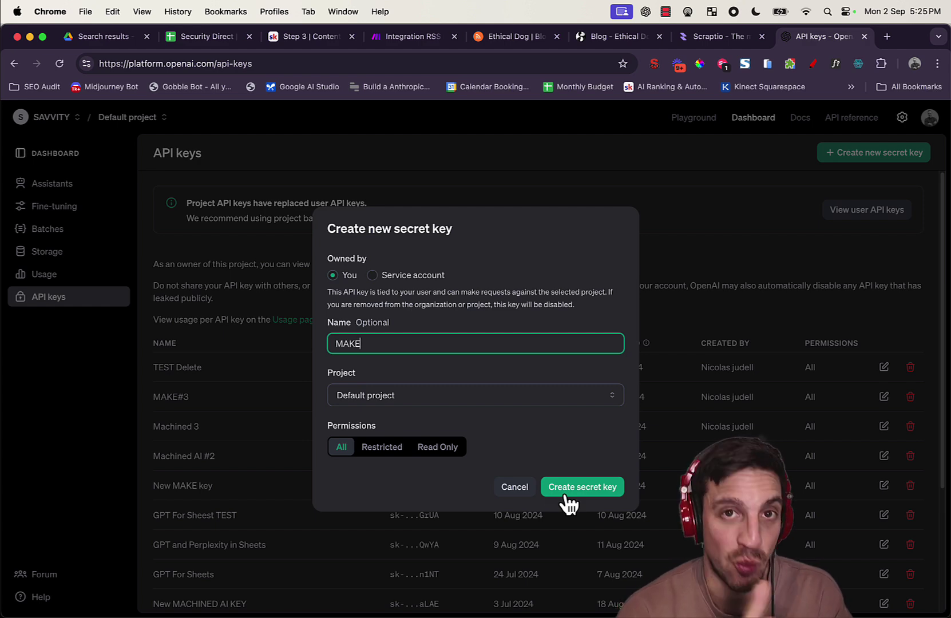
left_click(760, 252)
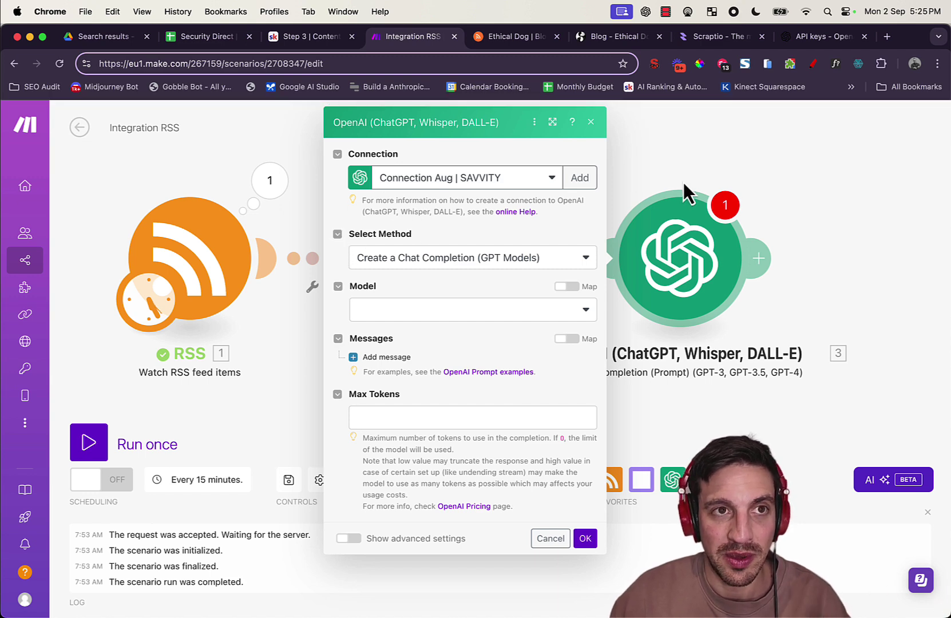
Step: Select and copy the Organization ID from the OpenAI organization settings
left_click(823, 40)
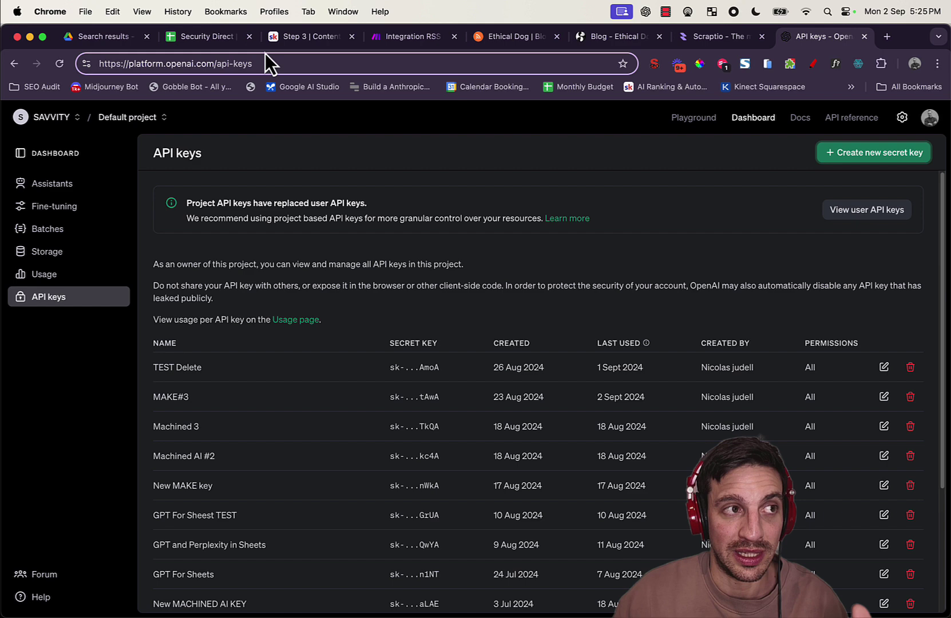
left_click(902, 118)
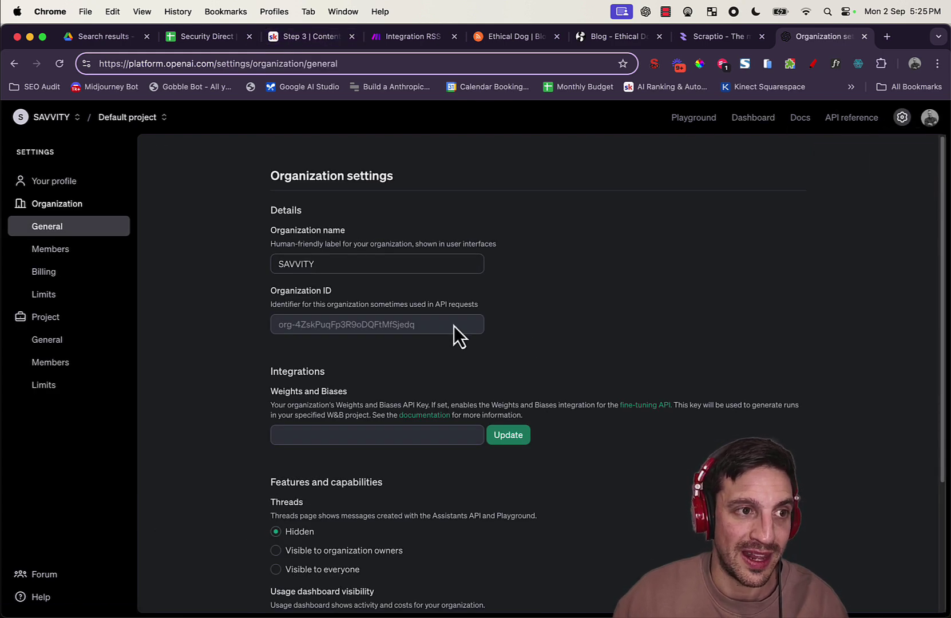
left_click_drag(365, 319, 260, 317)
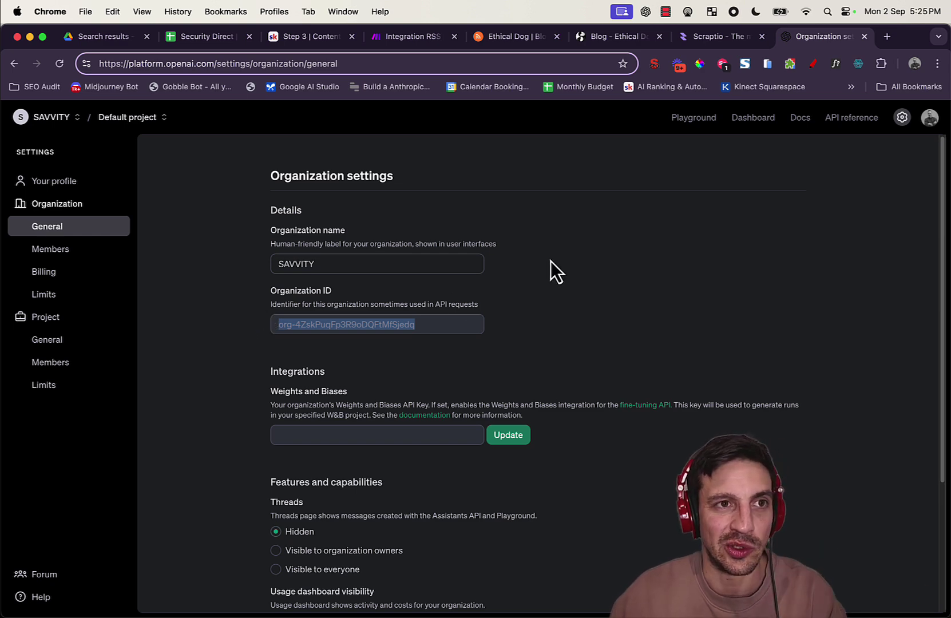
Step: Check the Billing overview showing a $96.29 credit balance with auto recharge on
left_click(421, 41)
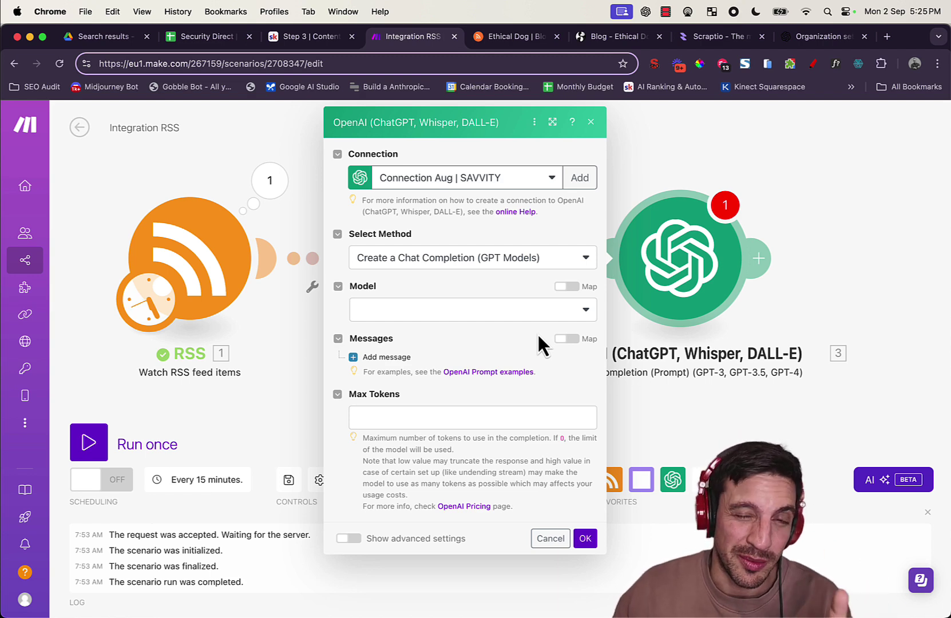
left_click(798, 37)
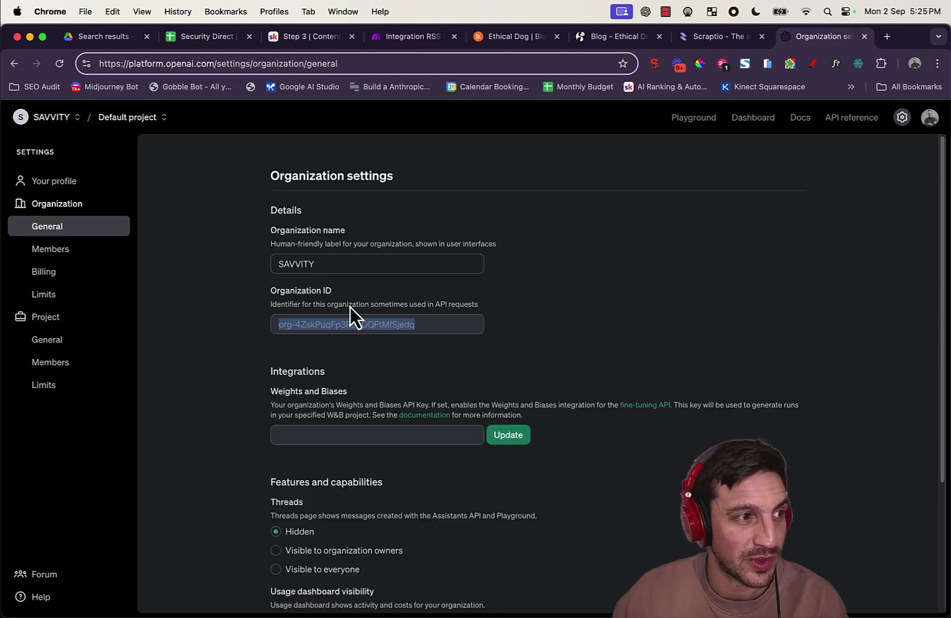
left_click(66, 271)
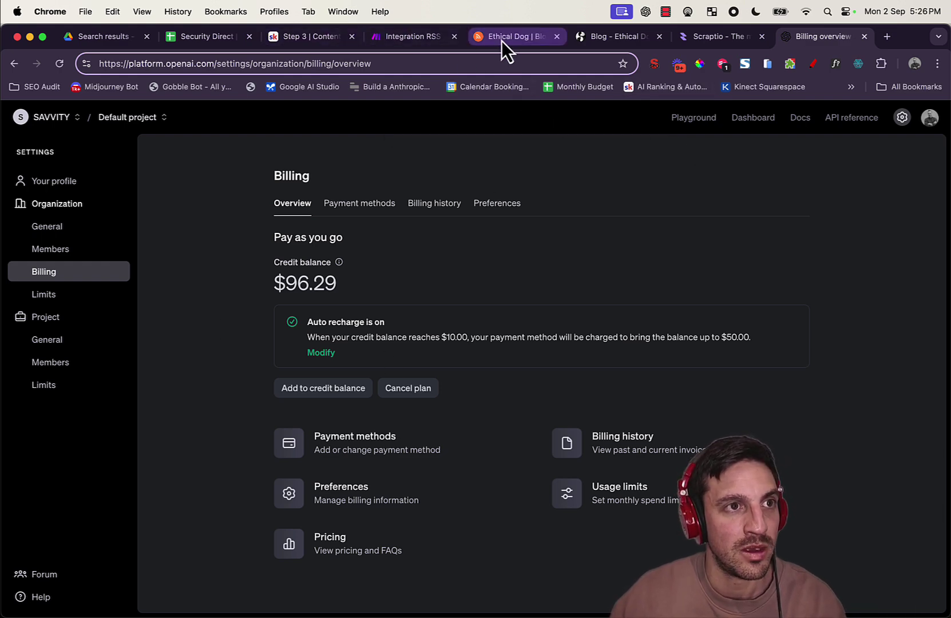
left_click(410, 38)
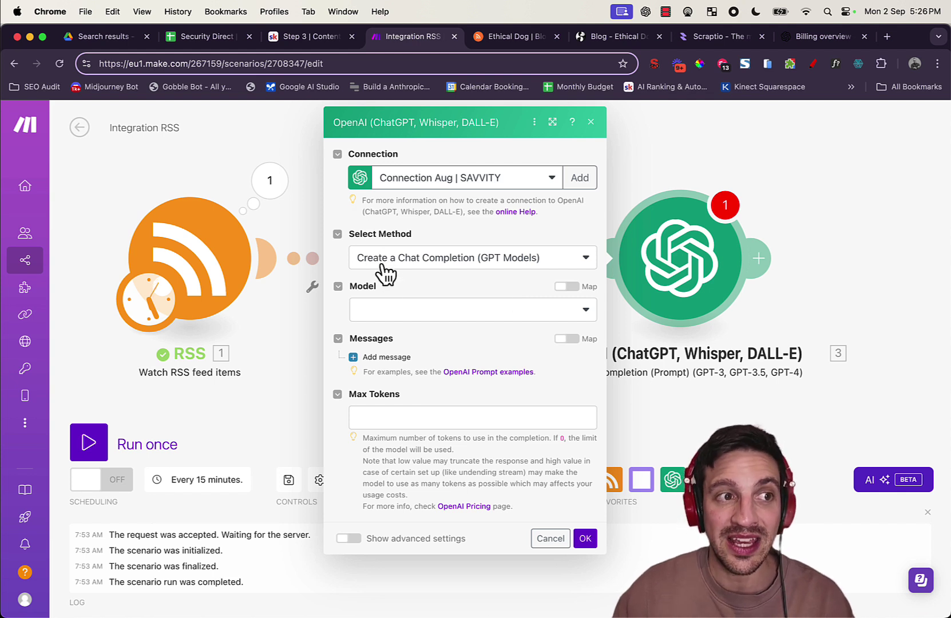
Step: Set the OpenAI model to gpt-4o-mini and add Message 1 with the User role
left_click(383, 308)
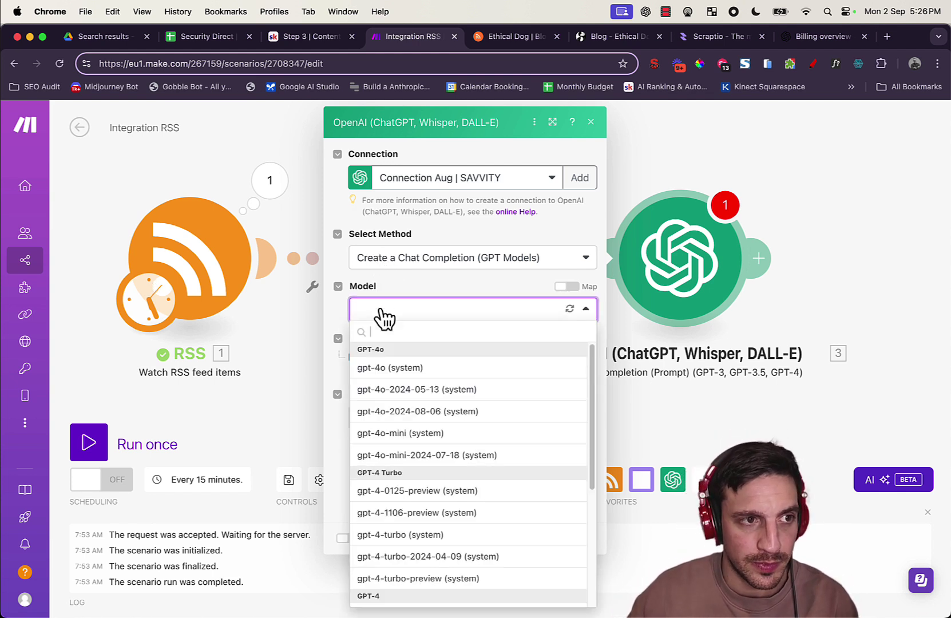
left_click(455, 441)
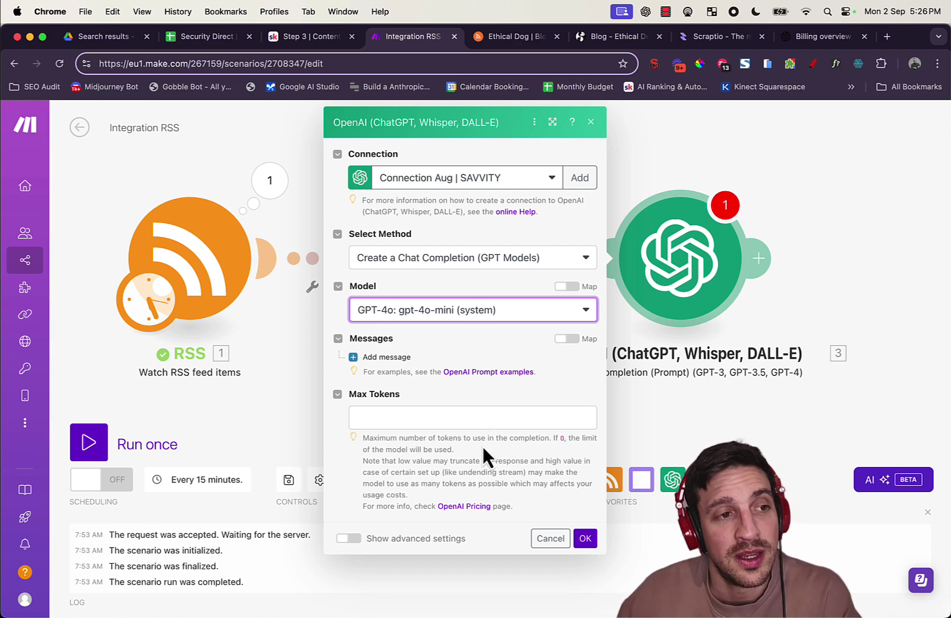
left_click(393, 357)
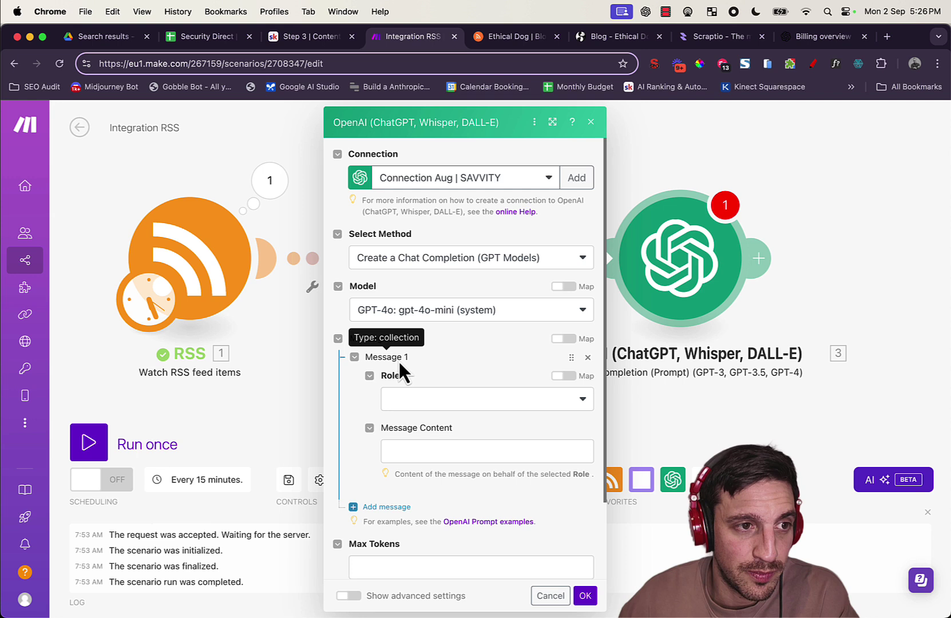
left_click(527, 398)
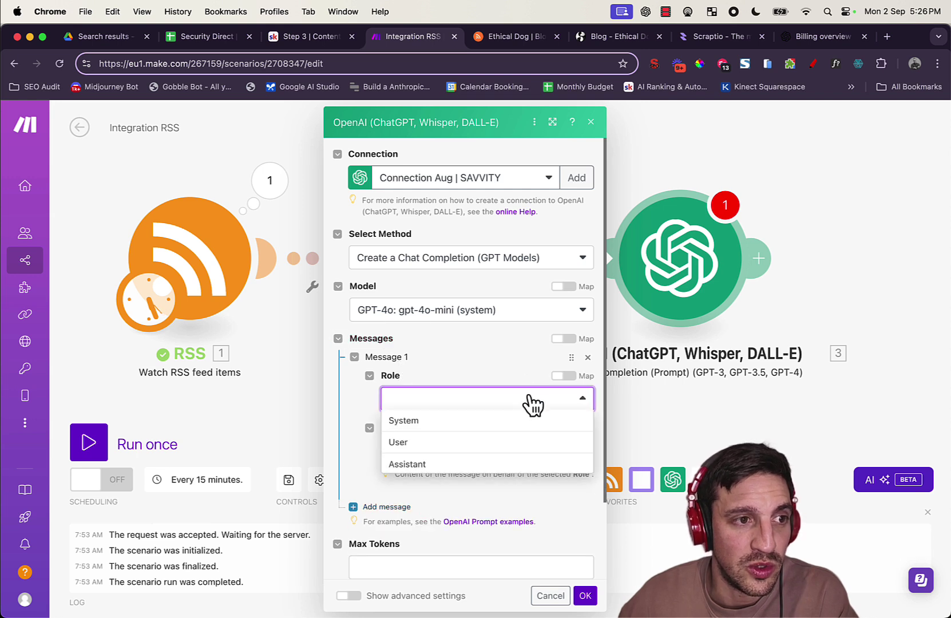
left_click(516, 442)
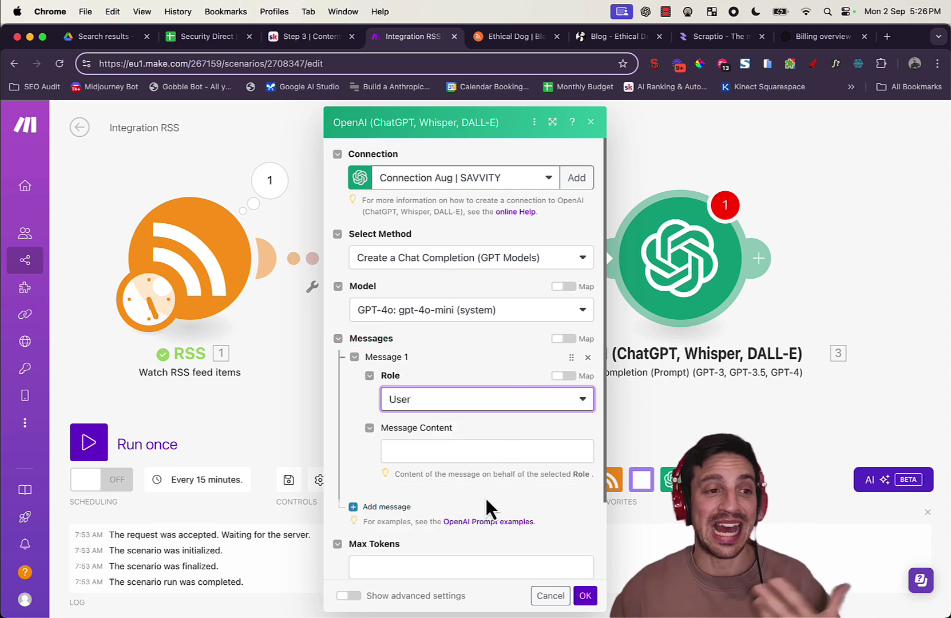
scroll(465, 482, "down", 3)
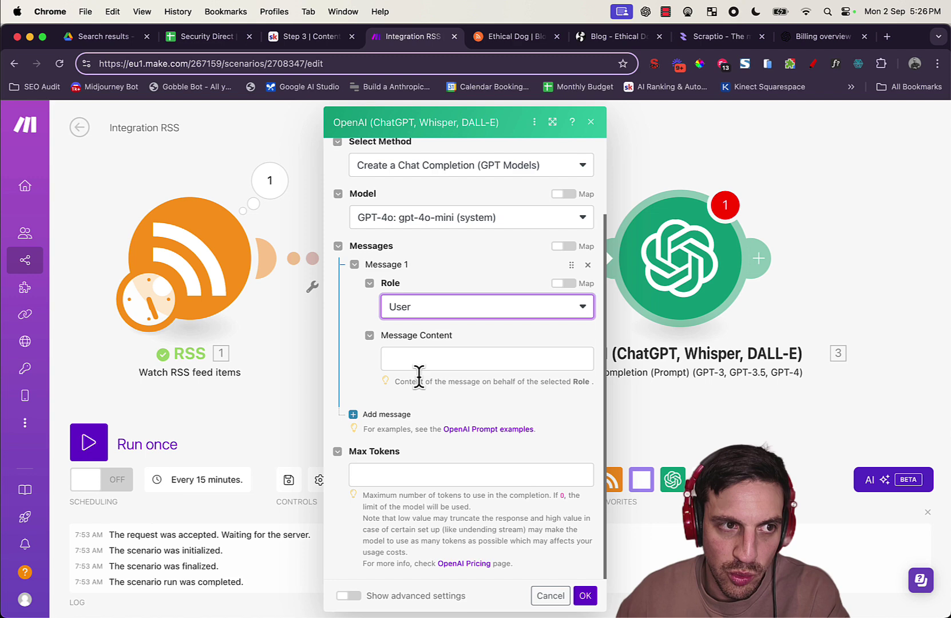
left_click(430, 361)
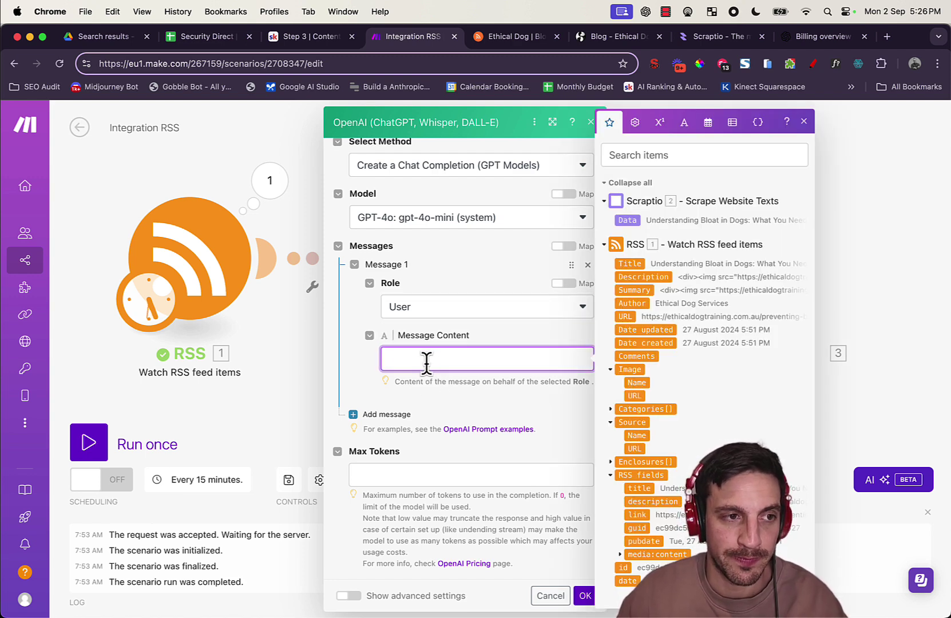
Step: Copy the Blog to LinkedIn Rewriter prompt from the Skool Step 3 lesson
left_click(291, 40)
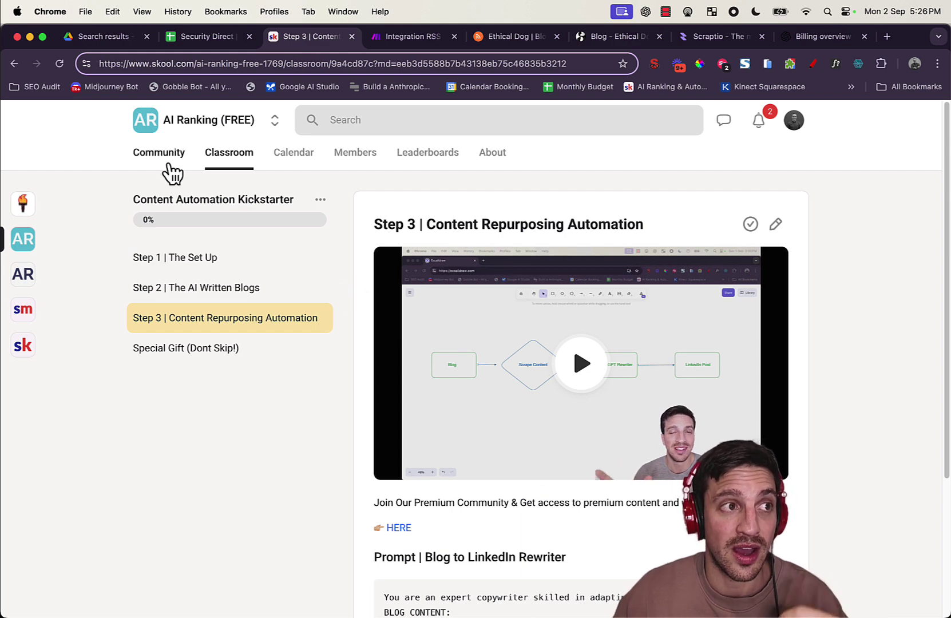
scroll(200, 226, "down", 3)
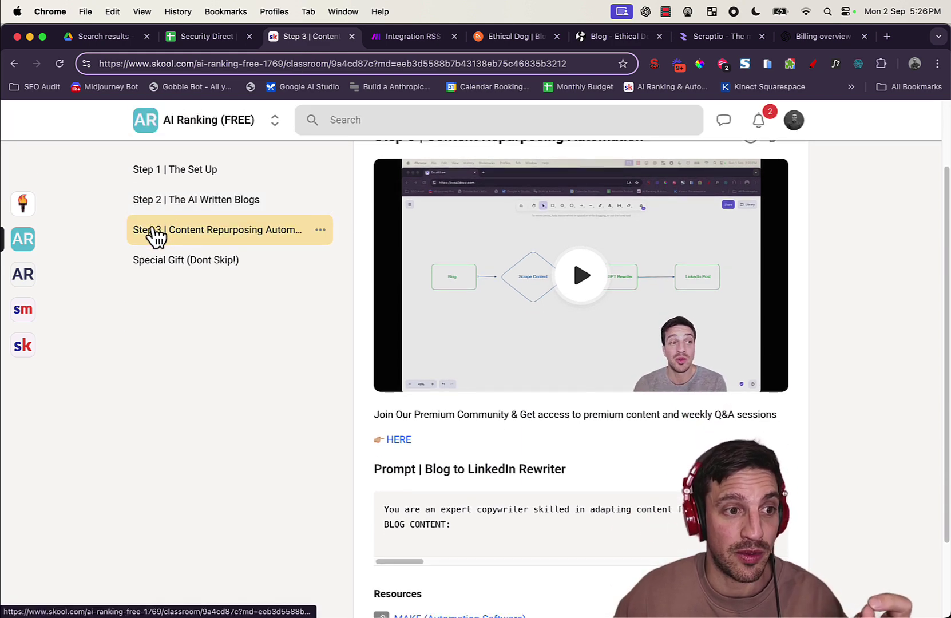
triple_click(404, 509)
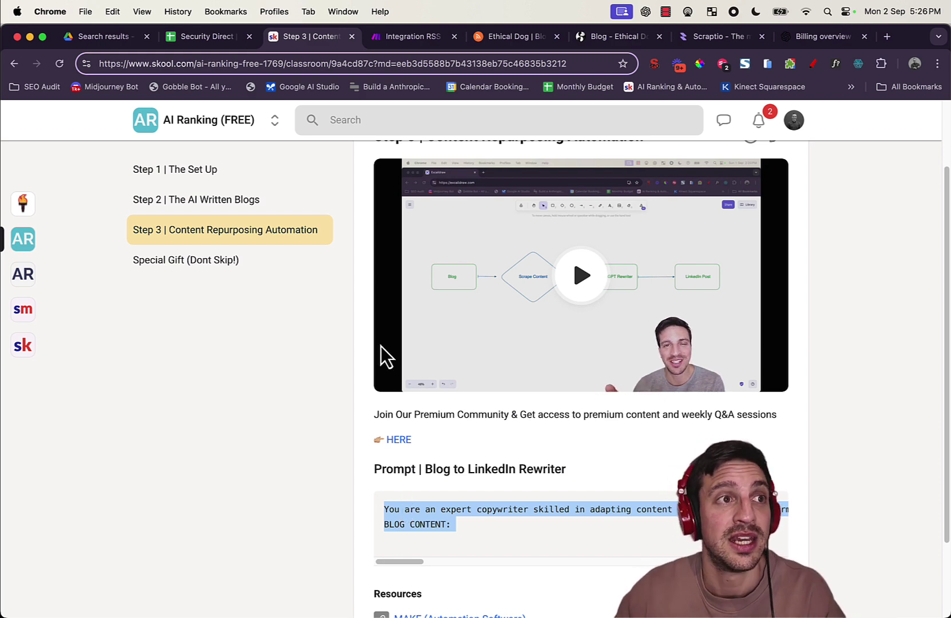
left_click(384, 36)
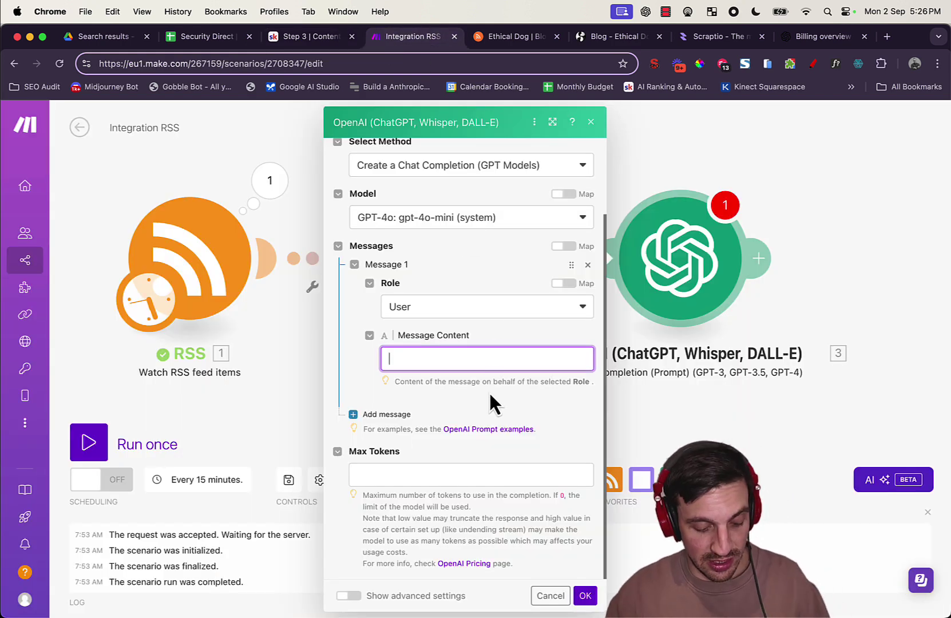
Step: Paste the LinkedIn rewriter prompt into Message Content, followed by Scraptio's mapped Data
key("cmd+v")
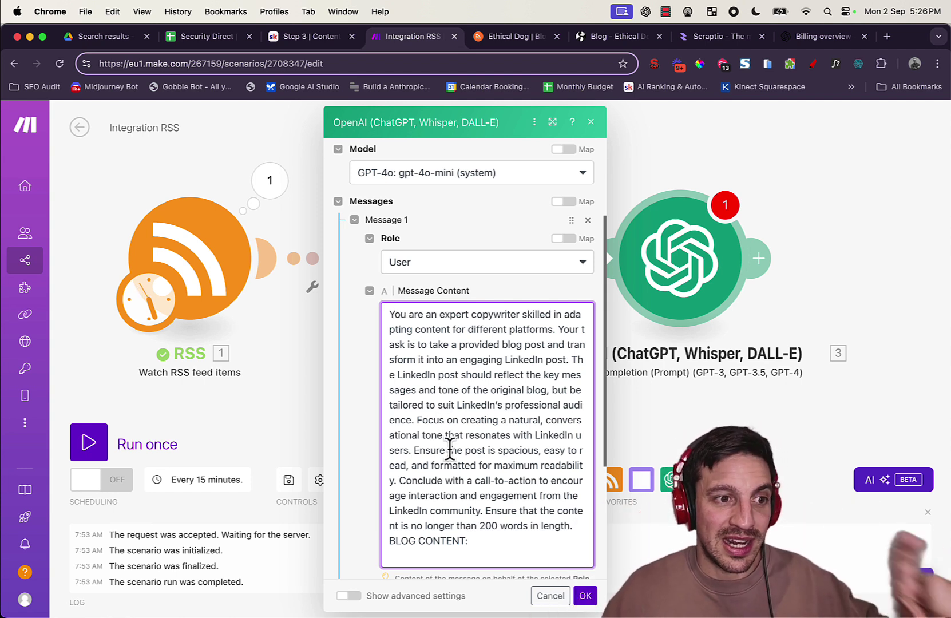
key("Return")
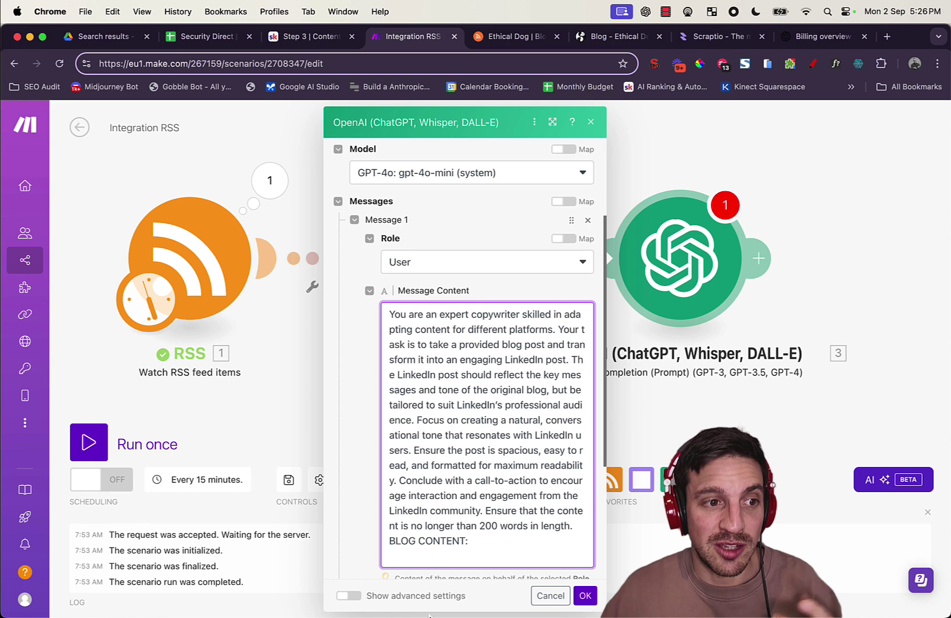
left_click(463, 546)
scroll(506, 365, "down", 1)
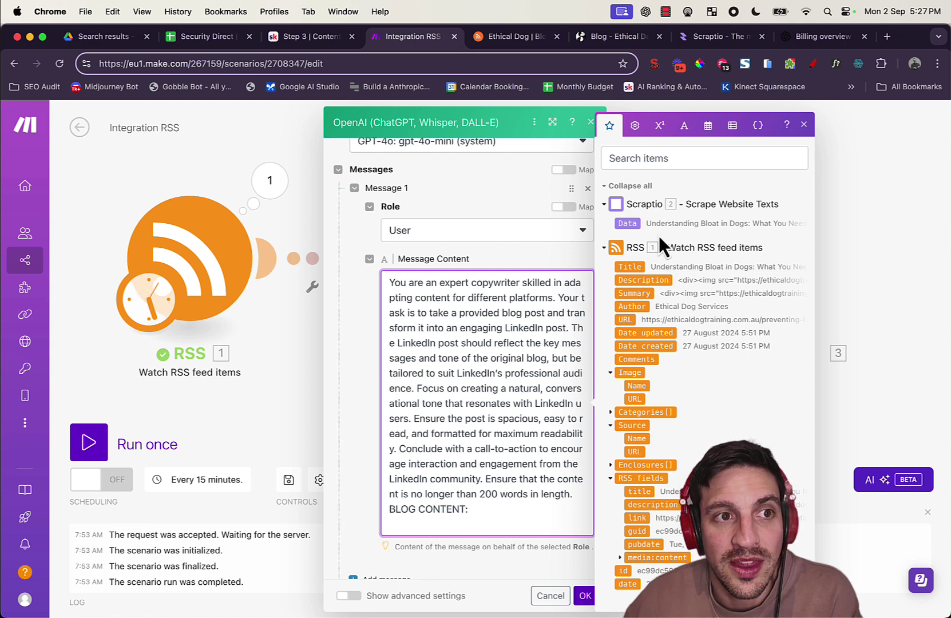
left_click(623, 225)
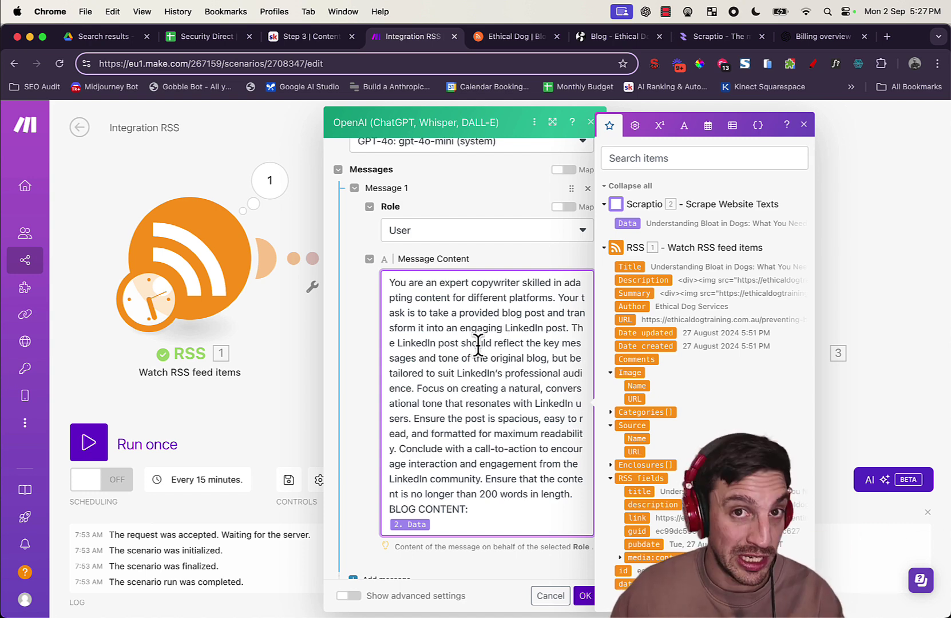
Step: Set Max Tokens to 1000 and save the OpenAI module settings
scroll(458, 401, "down", 1)
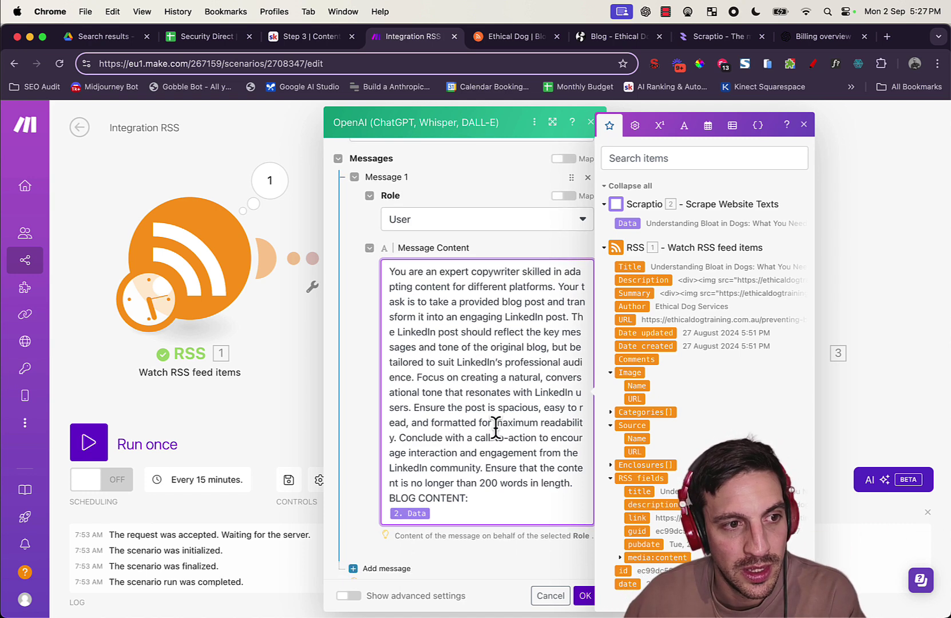
scroll(465, 533, "down", 4)
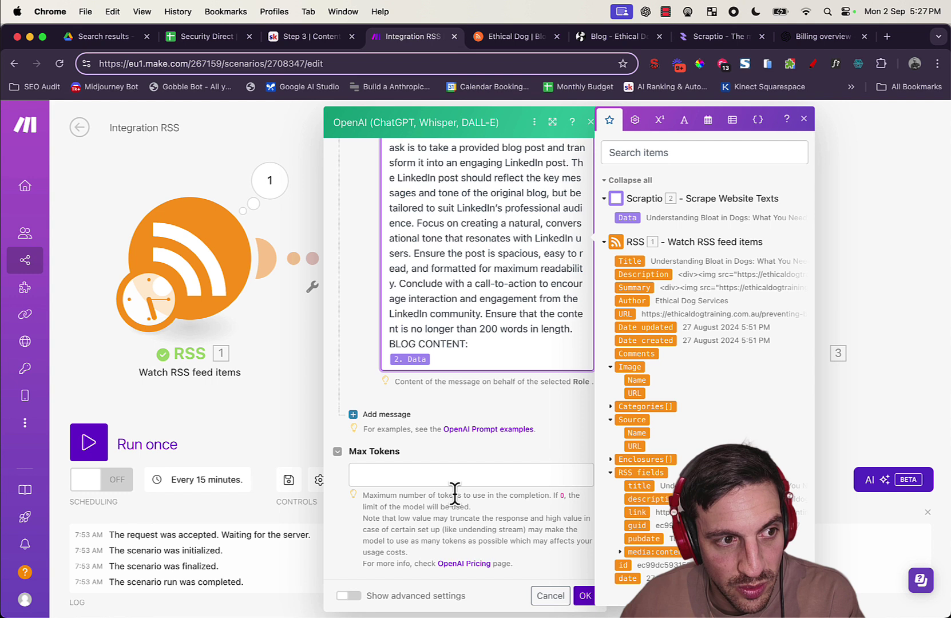
left_click(440, 472)
type("1000")
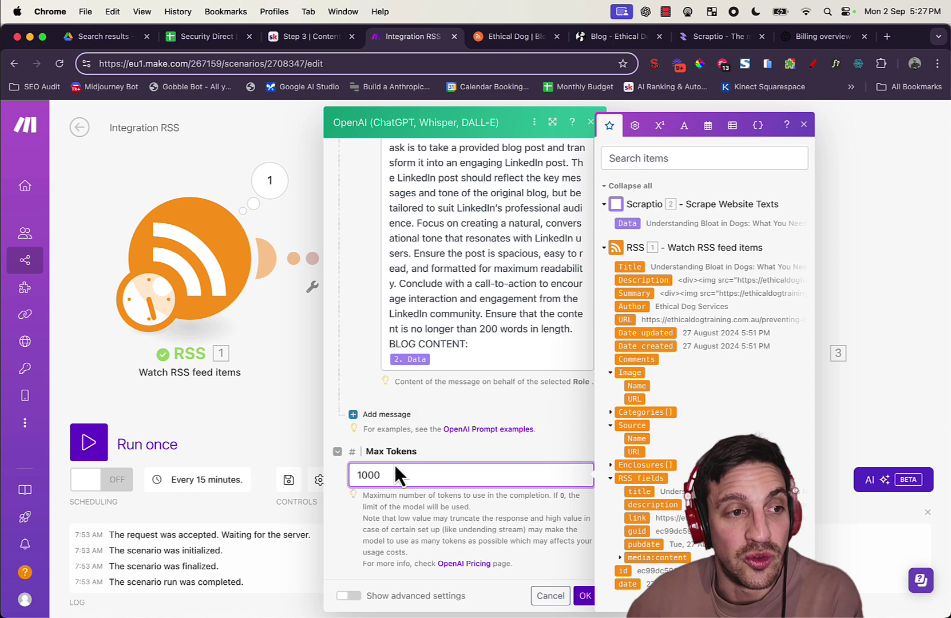
left_click(586, 595)
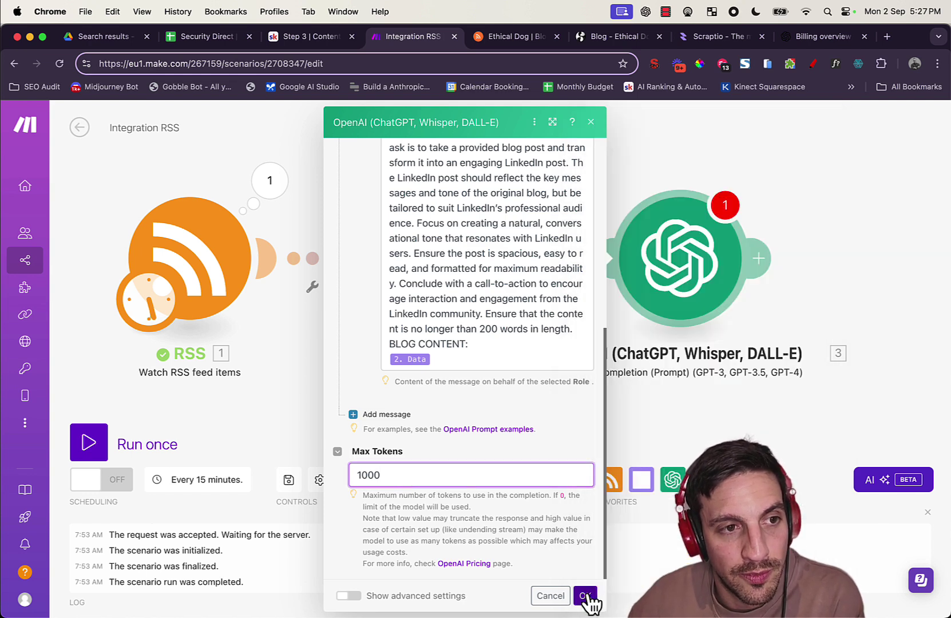
Step: Rename the OpenAI module to 'LinkedIn Rewriter'
scroll(647, 435, "right", 5)
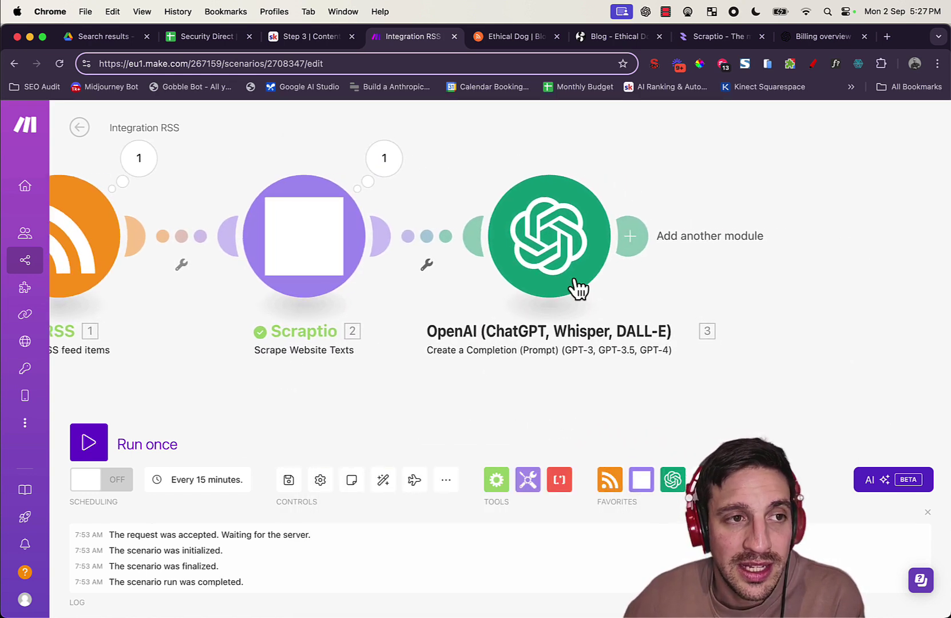
right_click(531, 267)
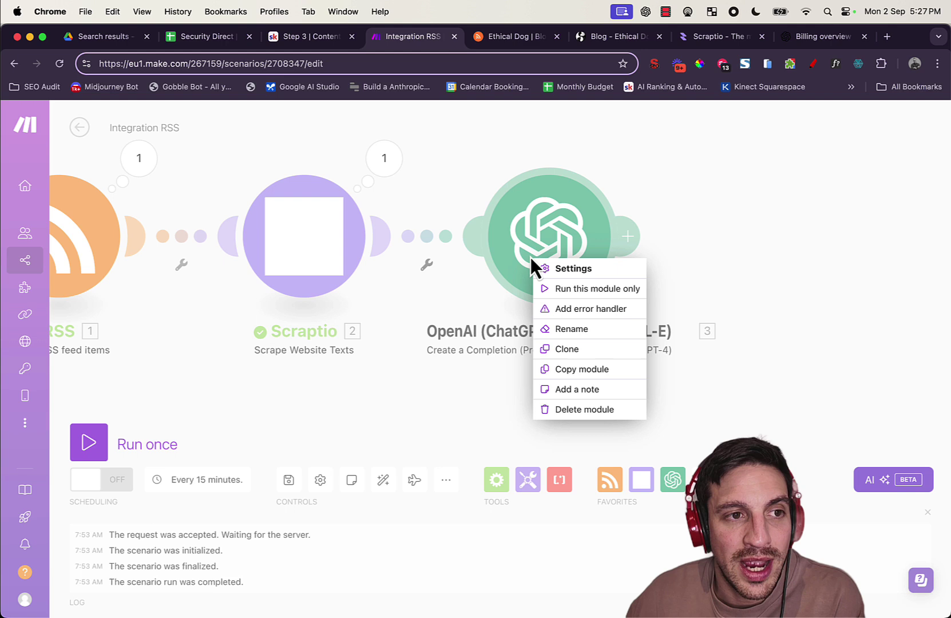
left_click(558, 329)
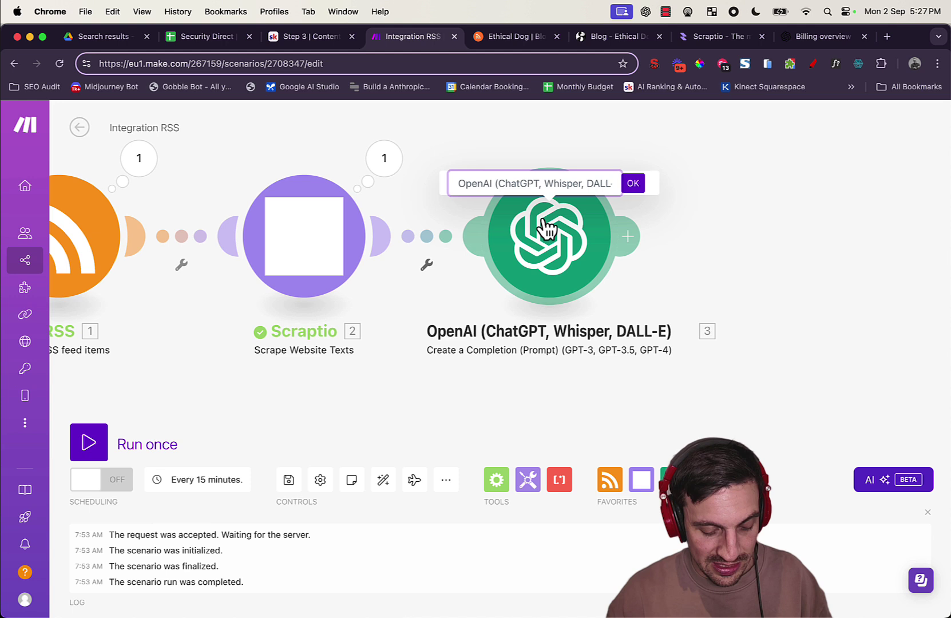
key("super+a")
type("Linked")
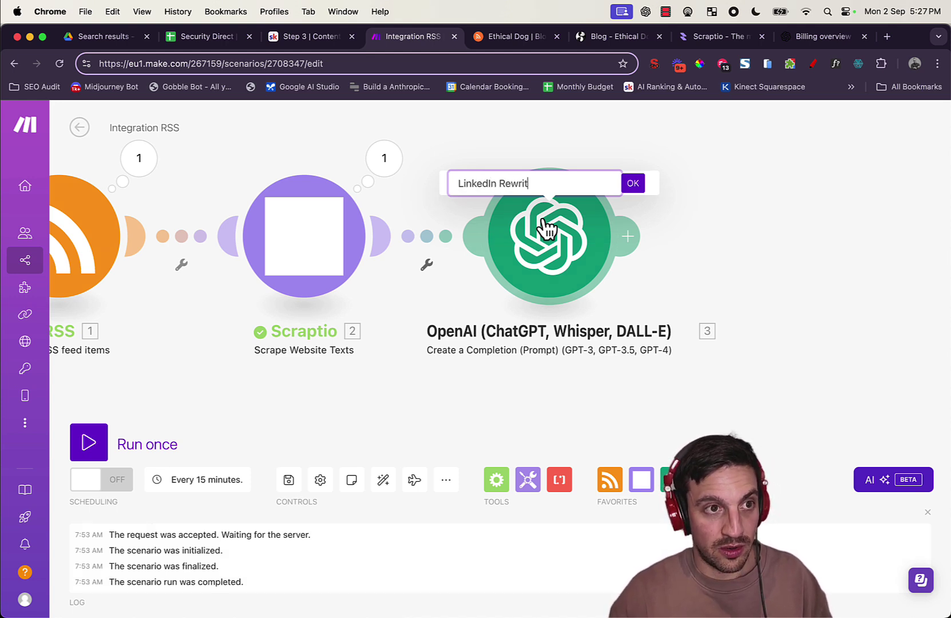
left_click(634, 183)
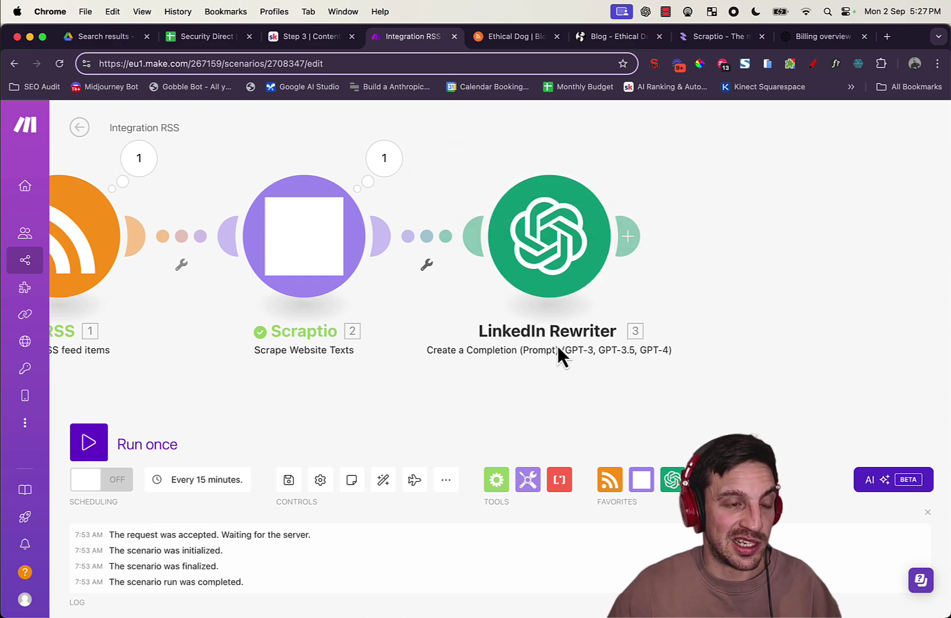
left_click_drag(449, 395, 563, 386)
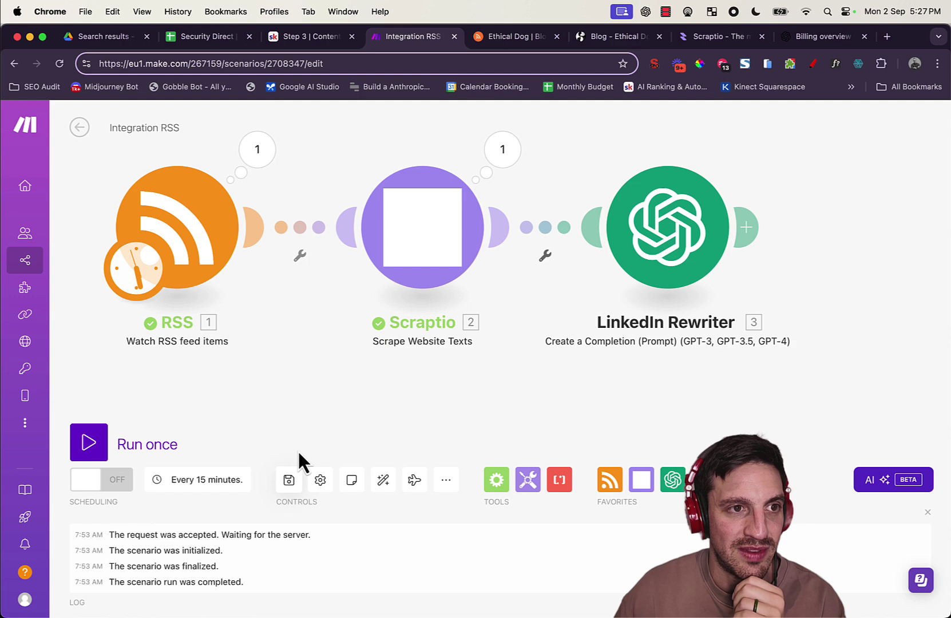
Step: Keep the RSS feed starting from now on and run the scenario once
left_click_drag(304, 343, 303, 366)
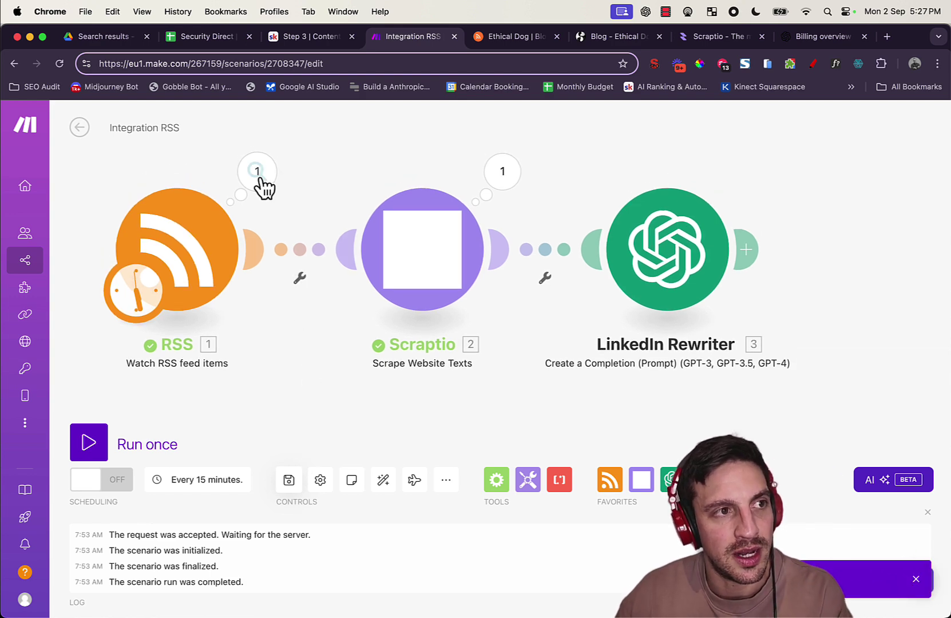
right_click(187, 240)
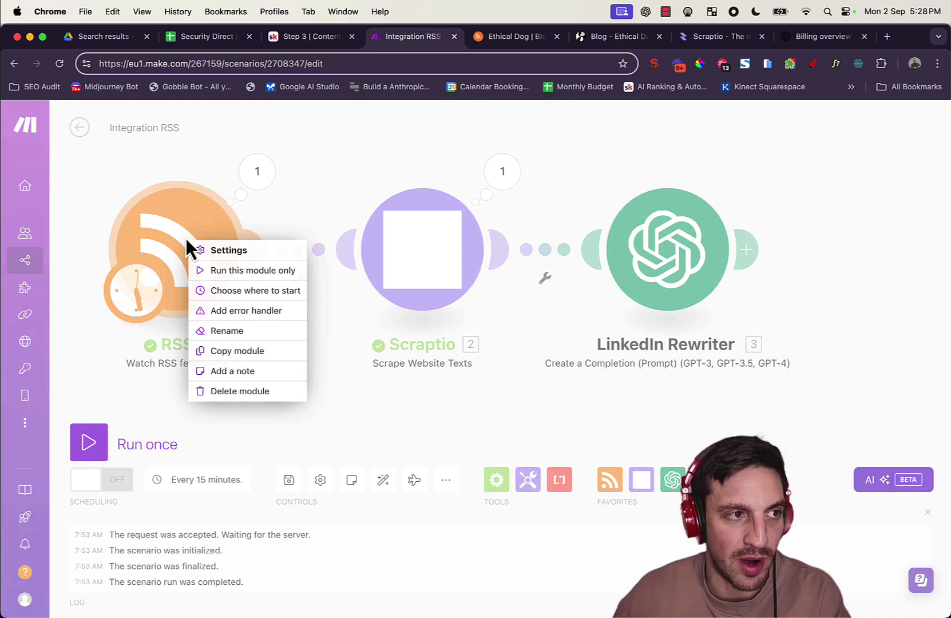
left_click(226, 291)
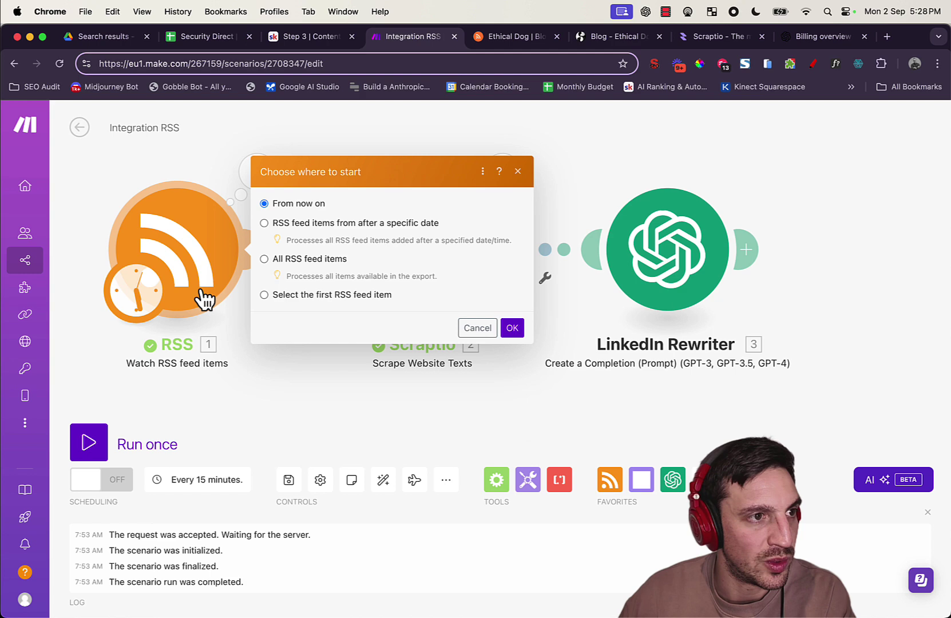
left_click(512, 328)
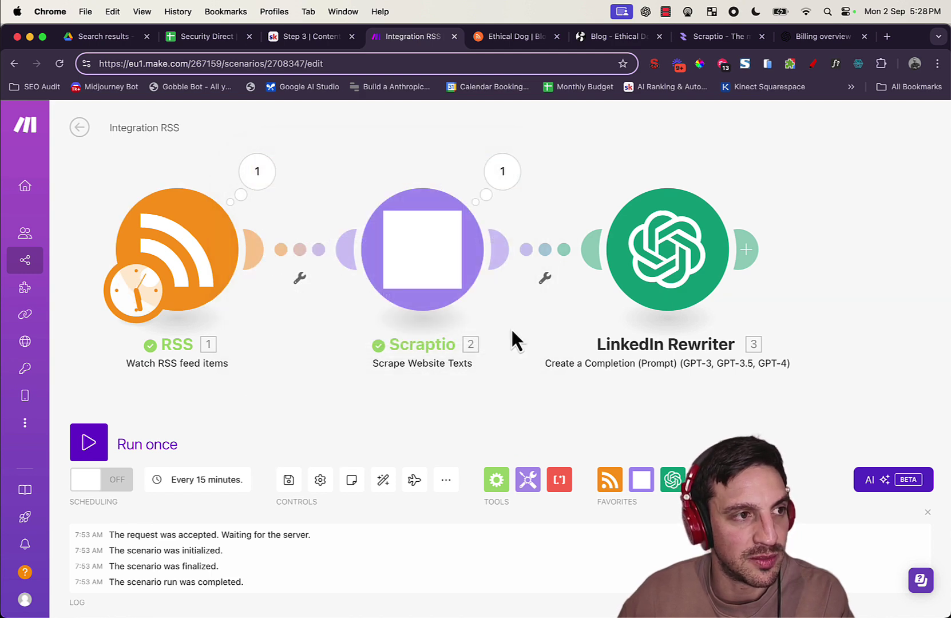
left_click(91, 445)
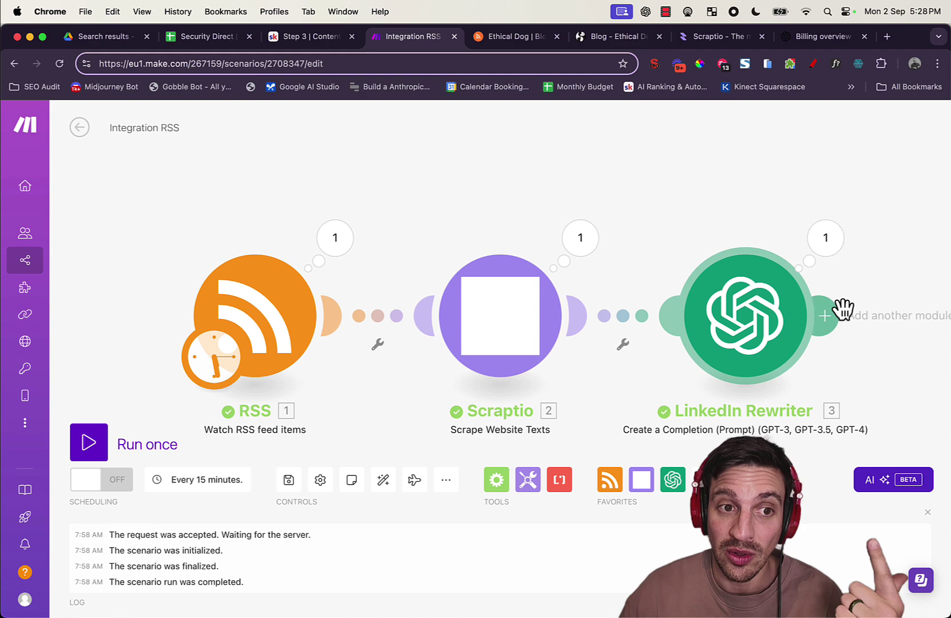
left_click_drag(867, 288, 767, 276)
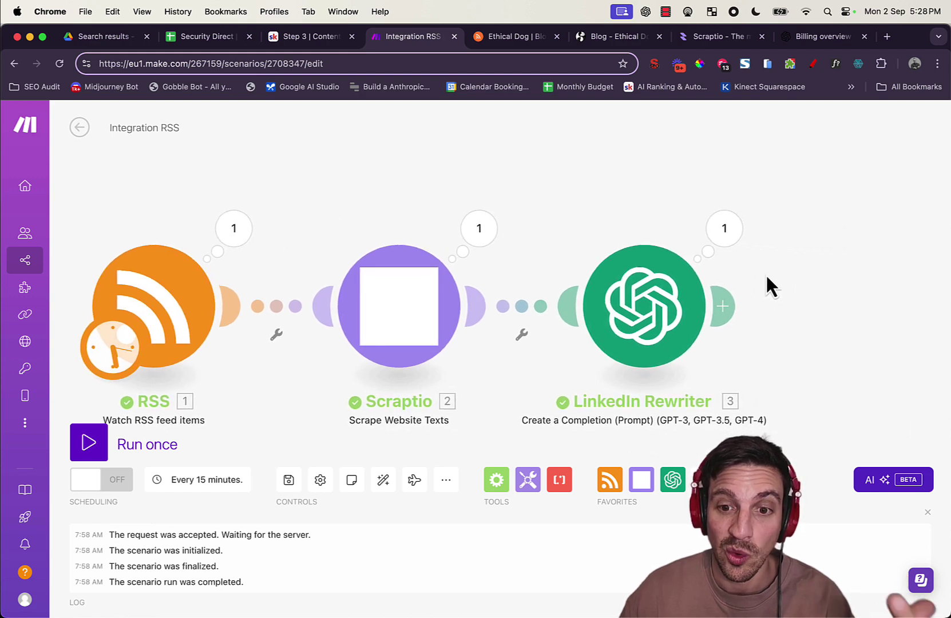
Step: Expand the rewriter's output to Choices > 1 > Message > Content and copy the generated post
left_click(723, 229)
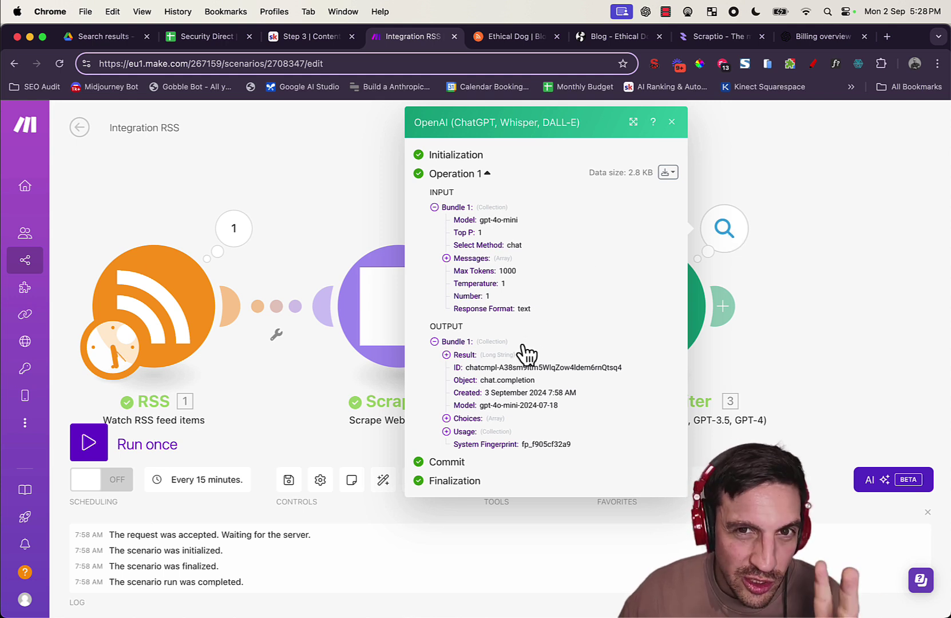
left_click(467, 418)
left_click(459, 431)
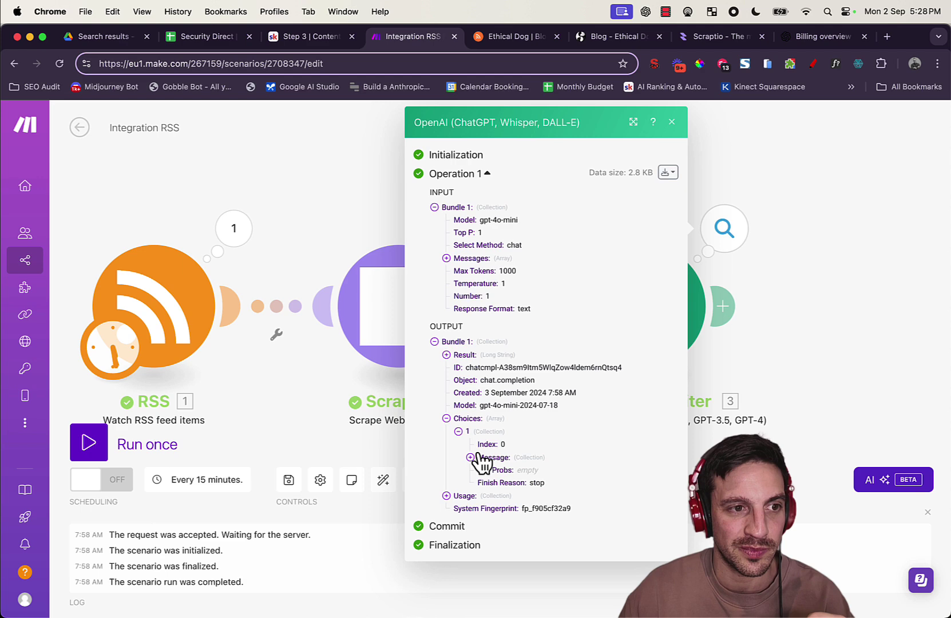
left_click(482, 459)
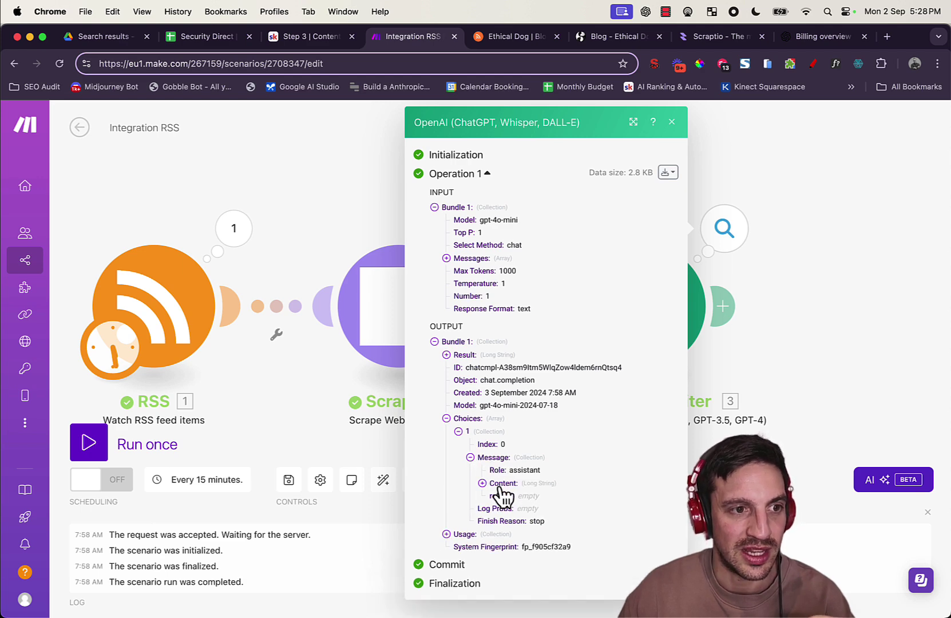
left_click(501, 485)
scroll(538, 442, "down", 10)
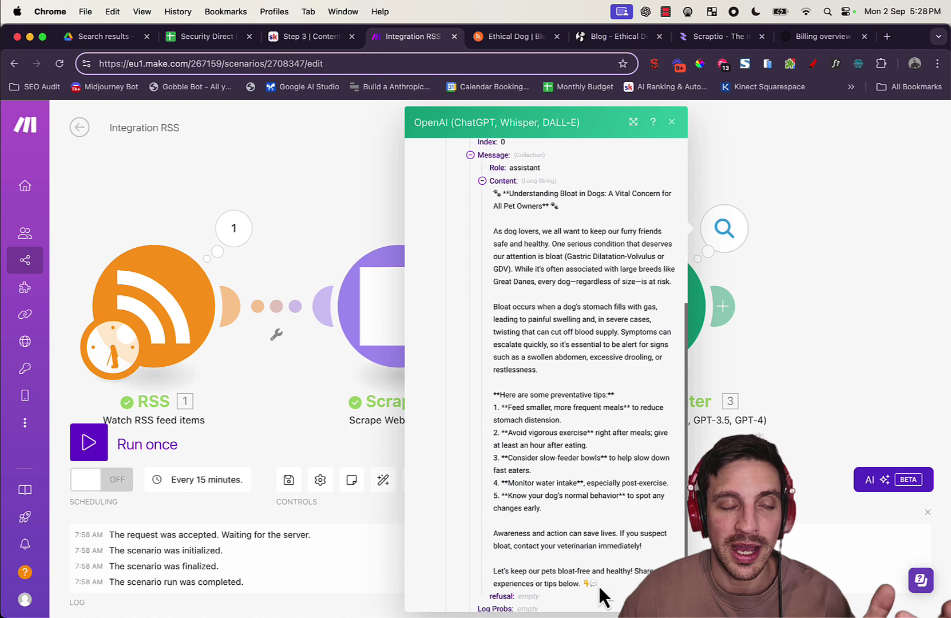
left_click_drag(598, 584, 488, 196)
key("super+c")
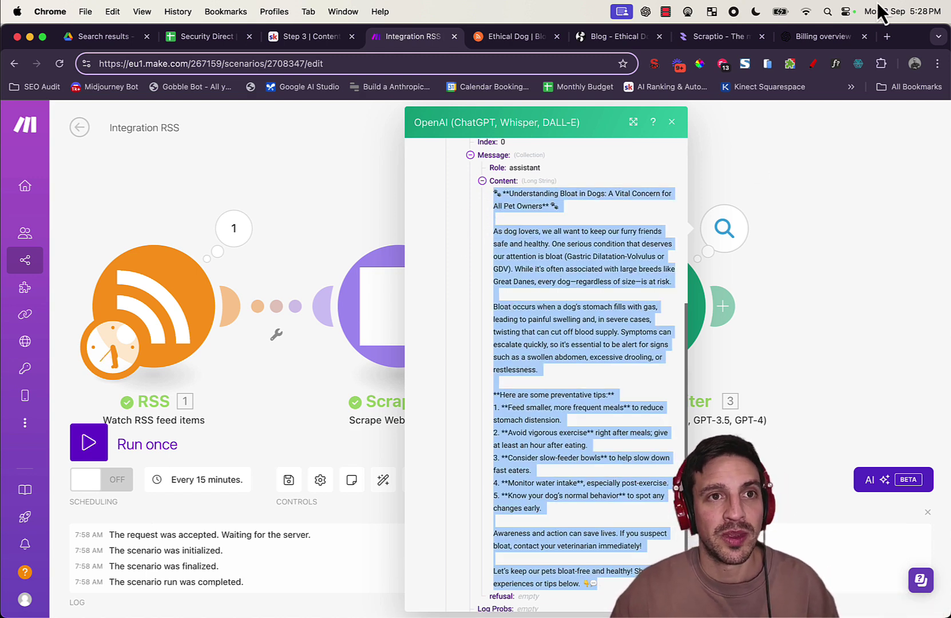
left_click(887, 36)
Step: Paste the LinkedIn post about bloat in dogs into a new docs.new document
type("do")
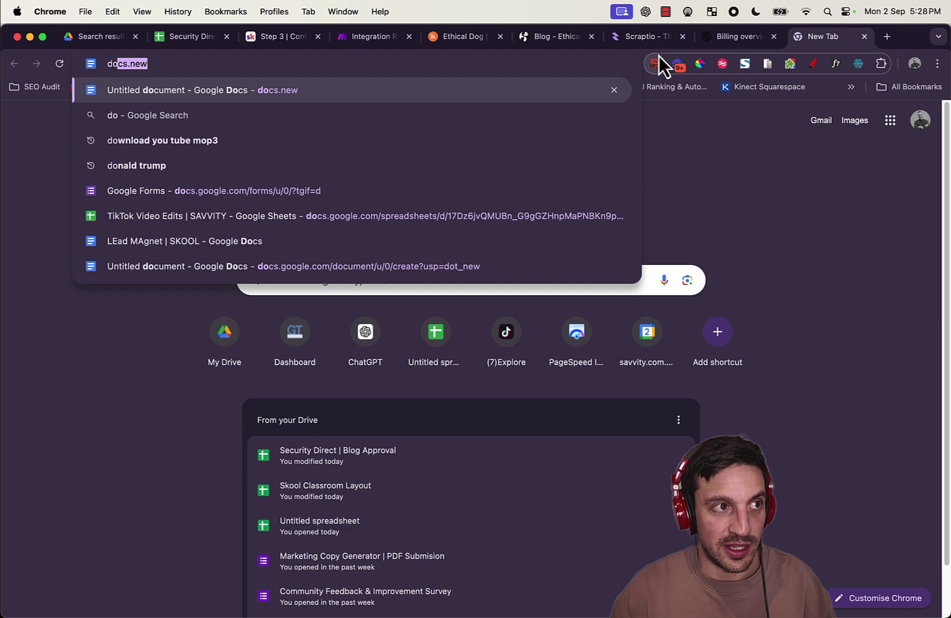
key("Return")
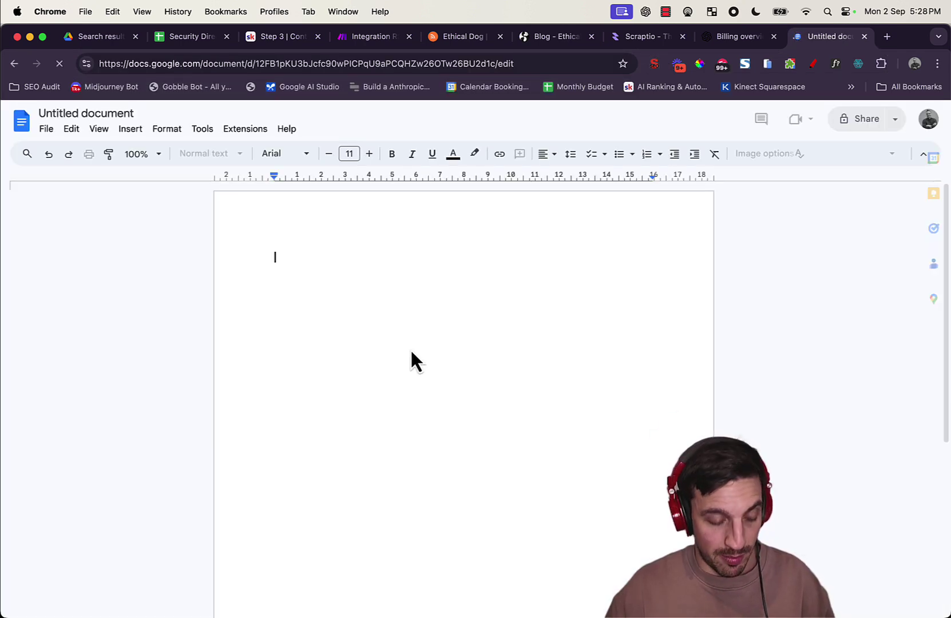
key("super+v")
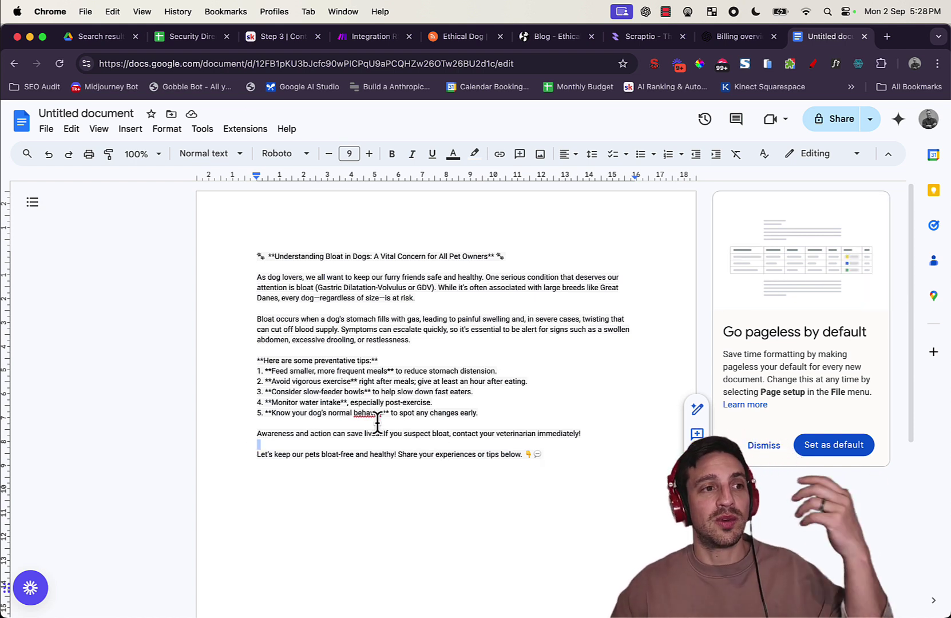
left_click(312, 375)
left_click_drag(312, 374, 334, 395)
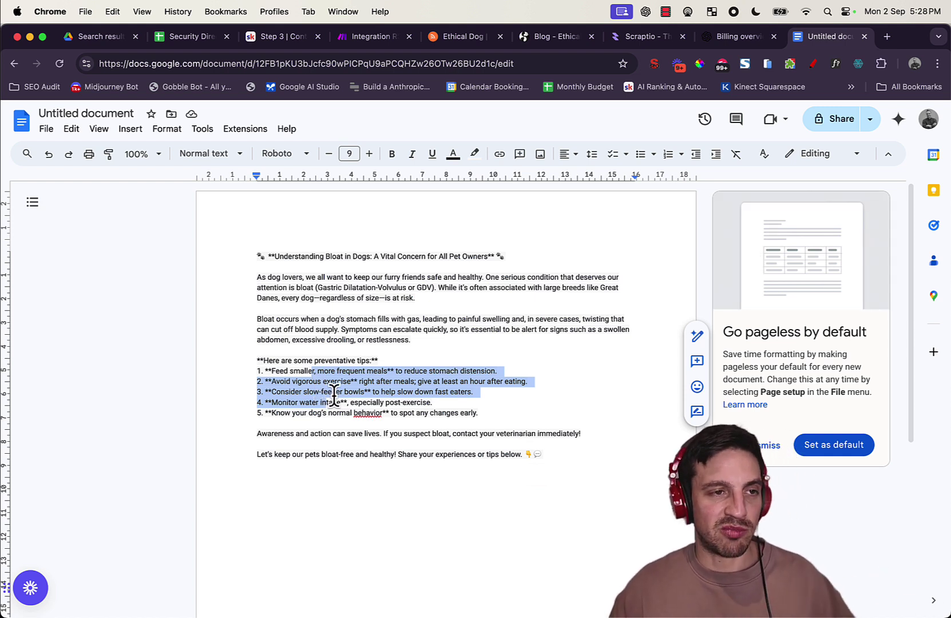
left_click(542, 460)
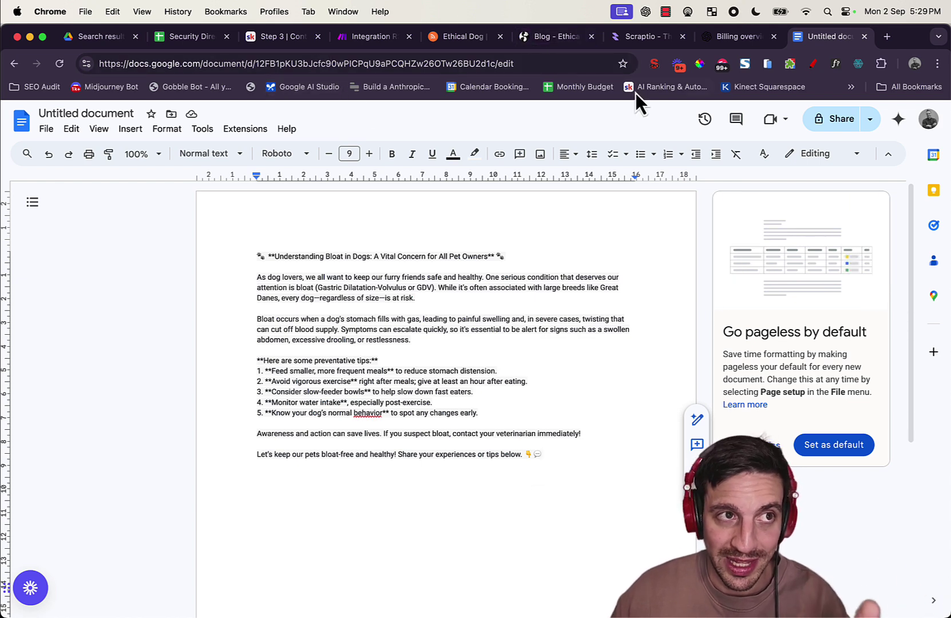
Step: Close the run output and review the LinkedIn Rewriter's Message Content prompt without changes
left_click(397, 35)
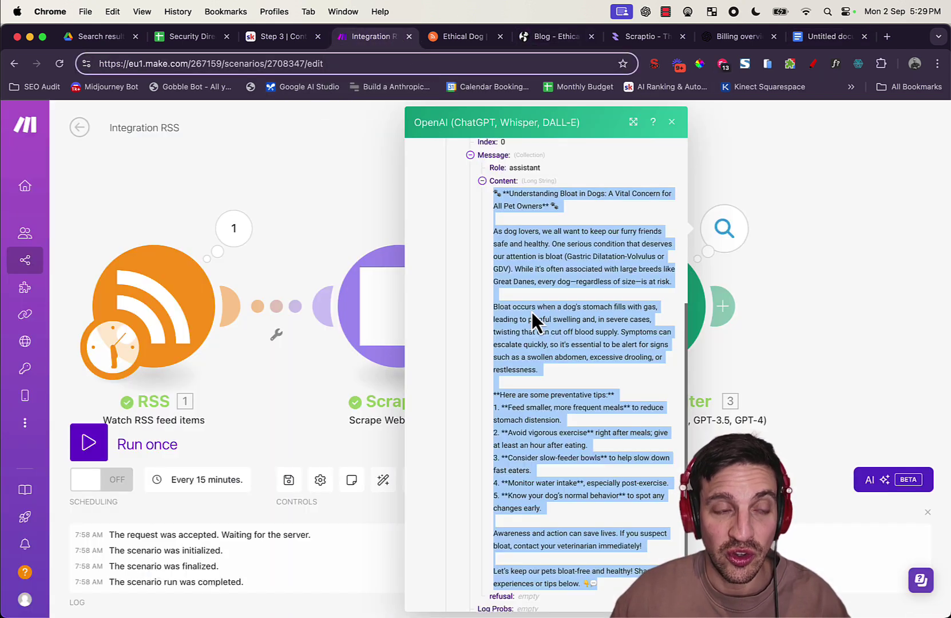
left_click(792, 316)
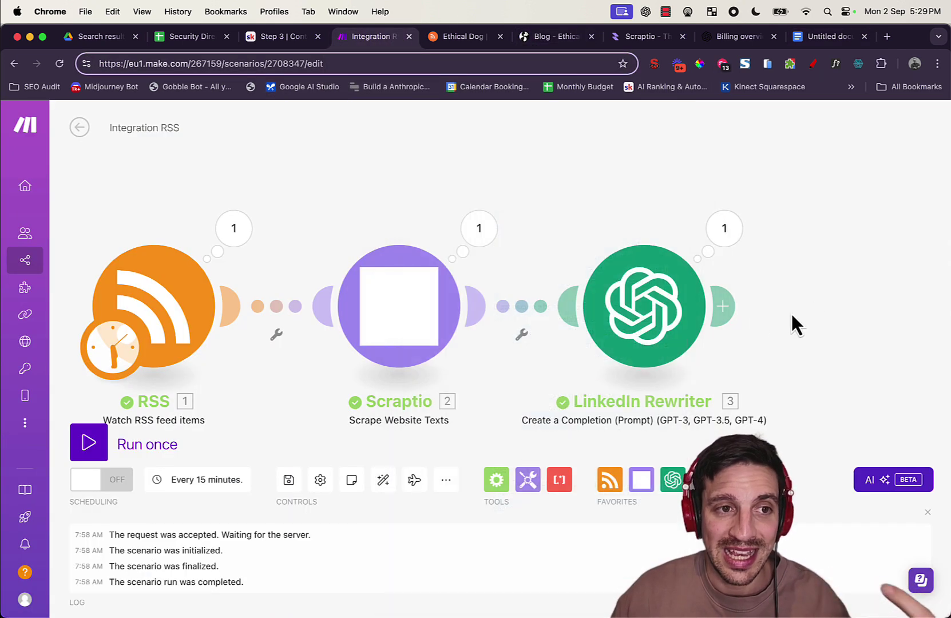
left_click(637, 314)
scroll(516, 424, "down", 5)
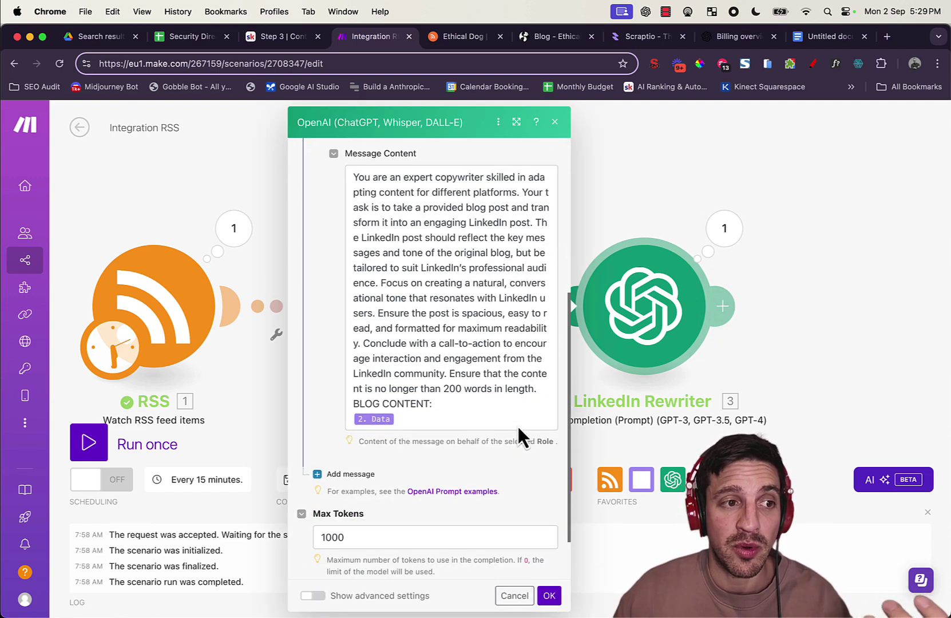
scroll(516, 418, "up", 5)
scroll(460, 399, "down", 2)
left_click_drag(458, 424, 474, 438)
scroll(488, 500, "down", 2)
left_click(488, 499)
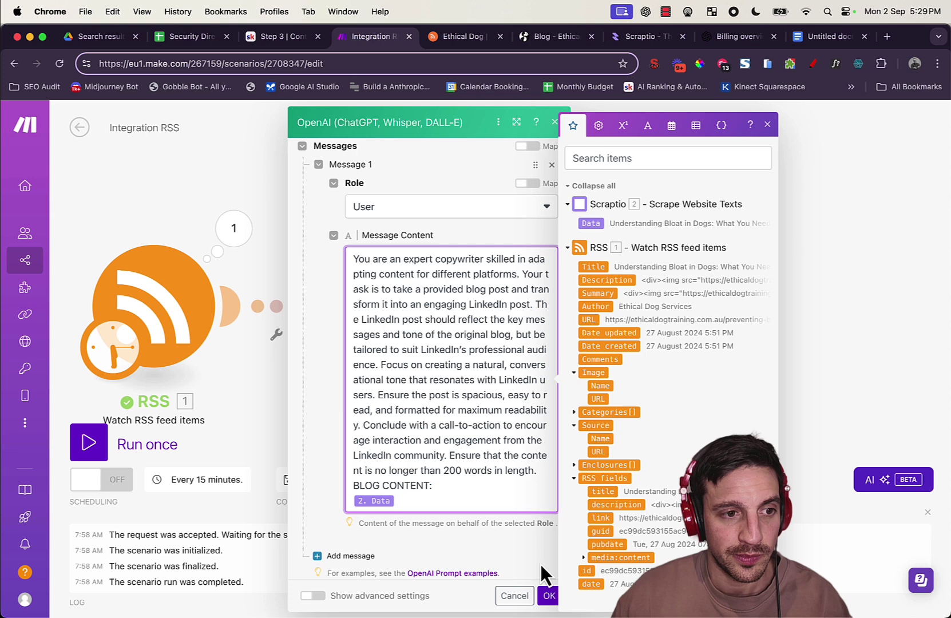
left_click(548, 595)
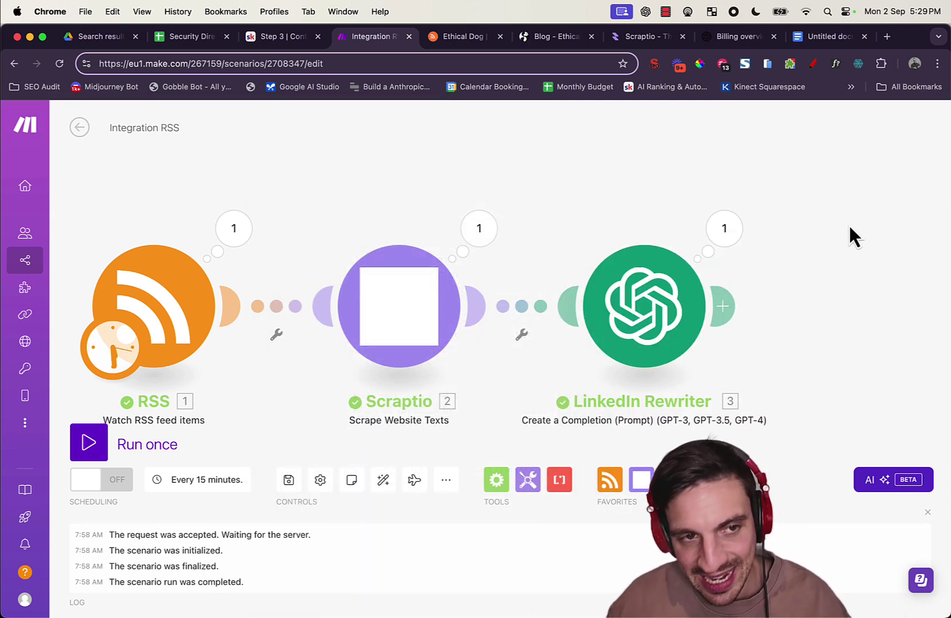
left_click_drag(849, 224, 843, 216)
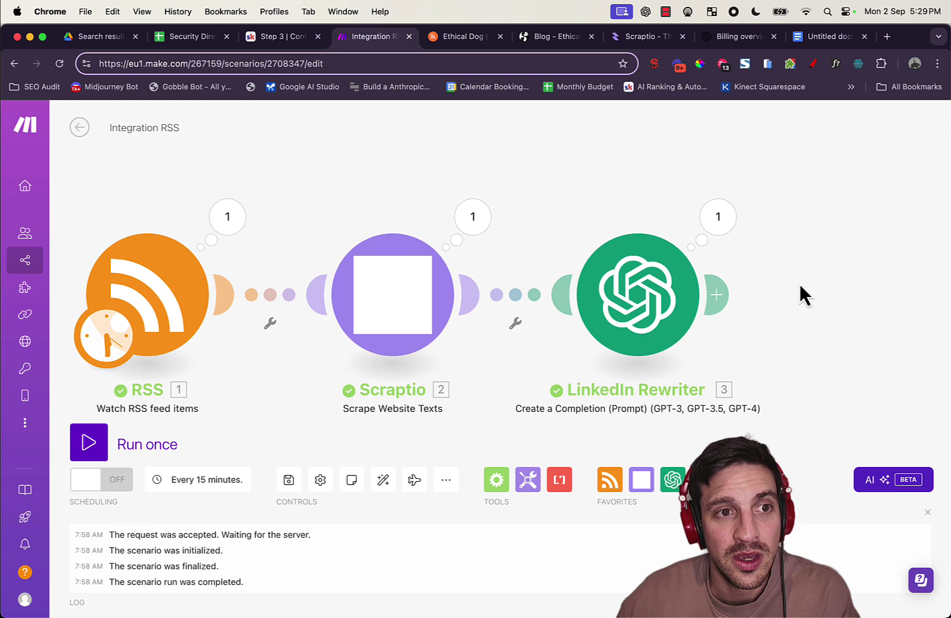
Step: Add a LinkedIn 'Create a User Text Post' module after the LinkedIn Rewriter
left_click(729, 298)
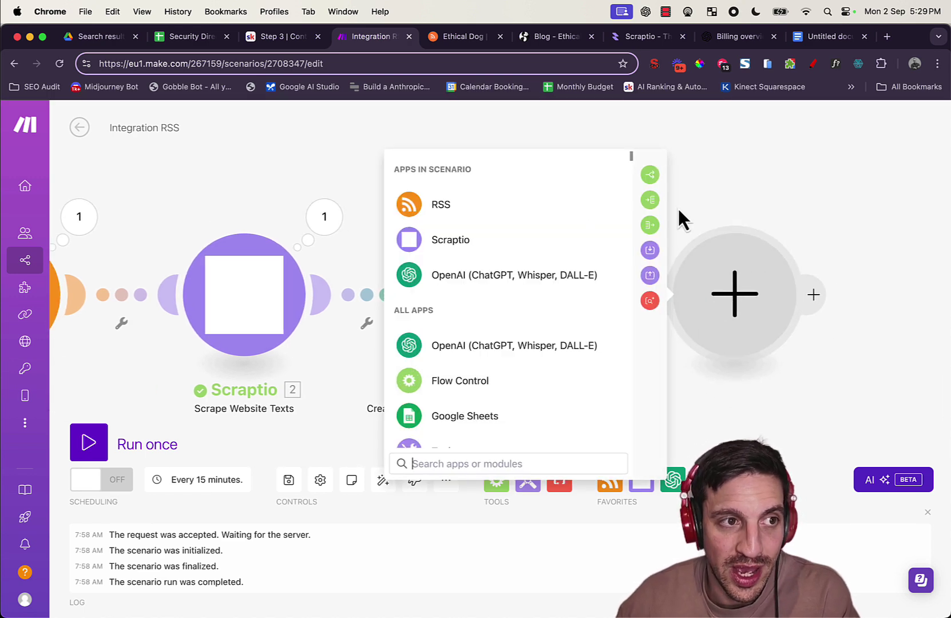
type("linked")
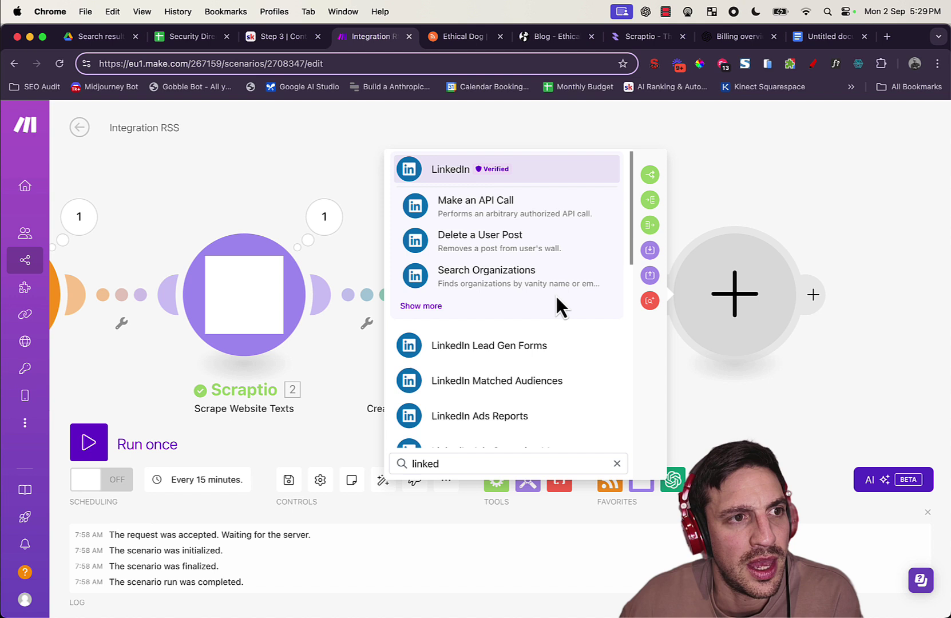
left_click(430, 308)
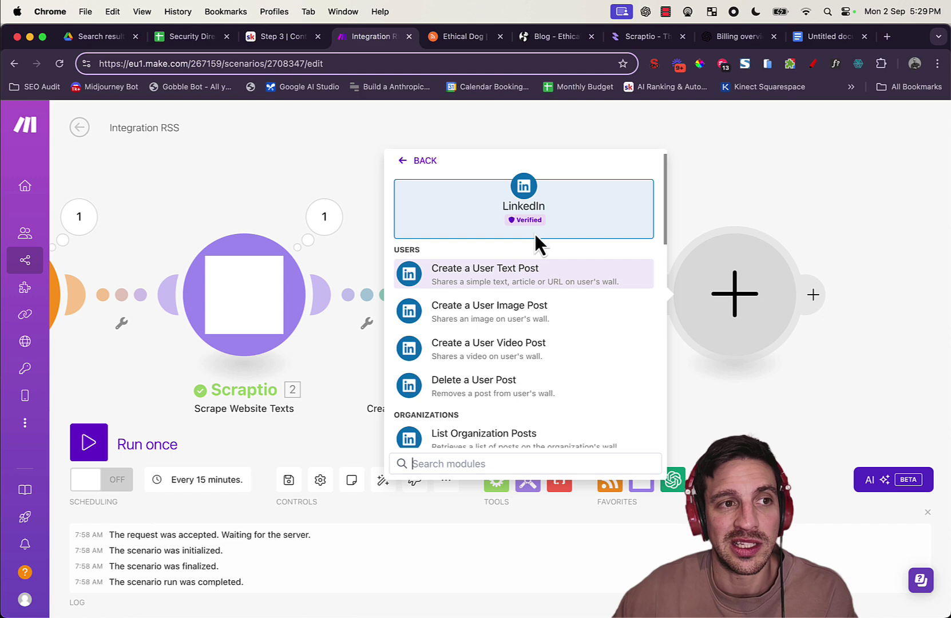
left_click(502, 281)
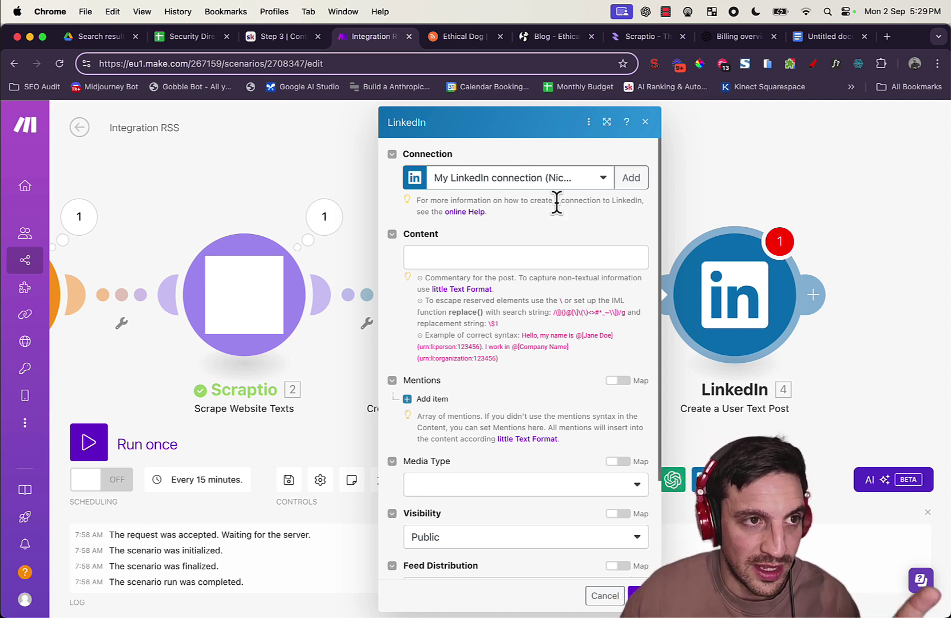
Step: Map the Rewriter's 3. Result into the post Content, leave Media Type empty, and confirm
left_click(524, 257)
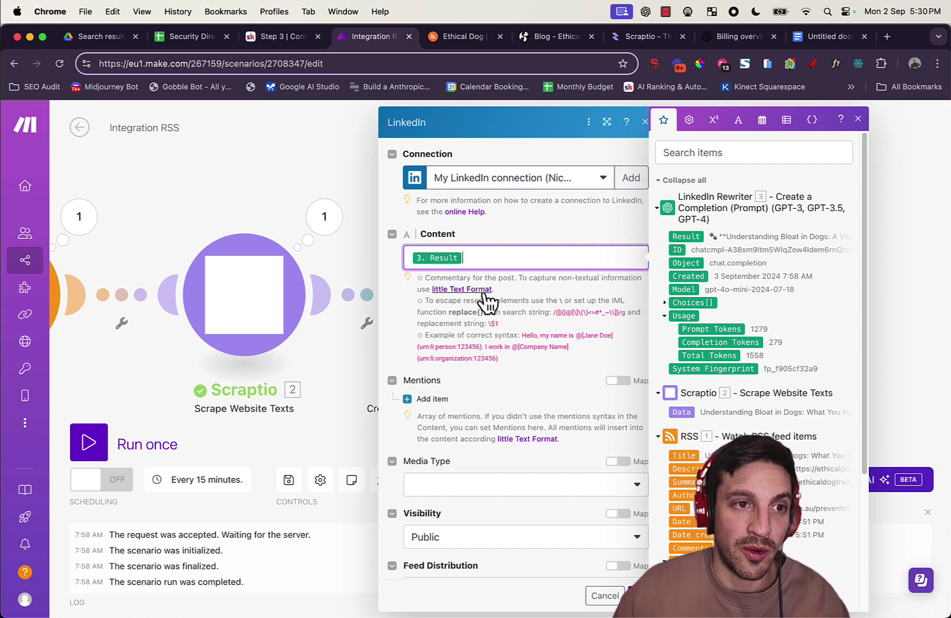
left_click_drag(330, 353, 341, 328)
left_click(341, 326)
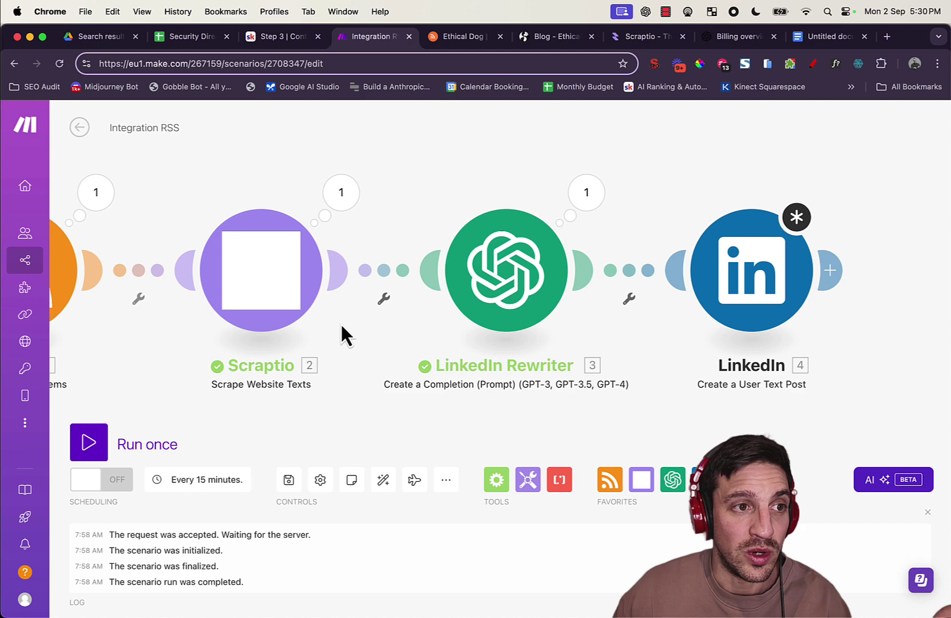
left_click(734, 299)
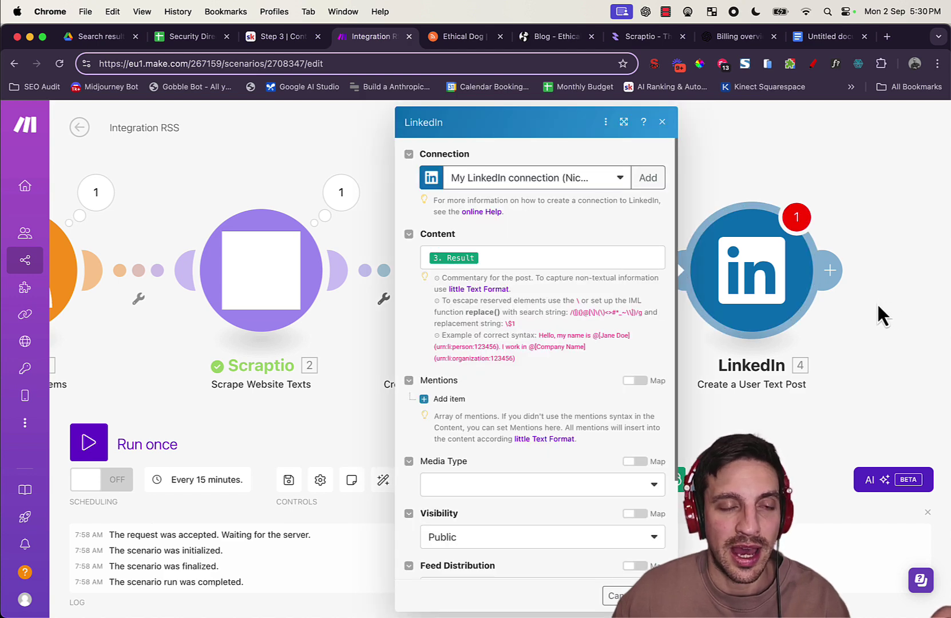
left_click(711, 255)
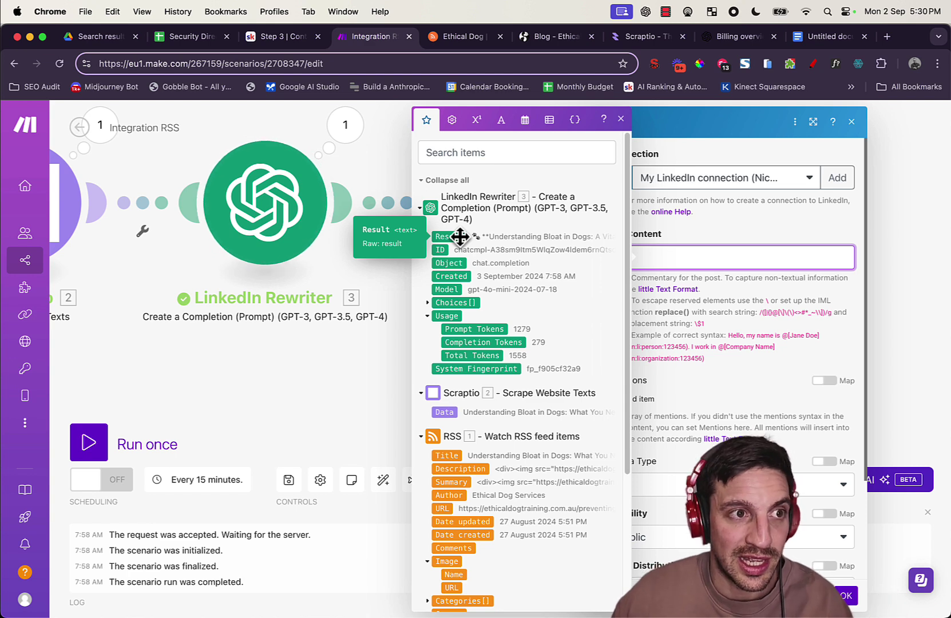
left_click(460, 236)
left_click(719, 294)
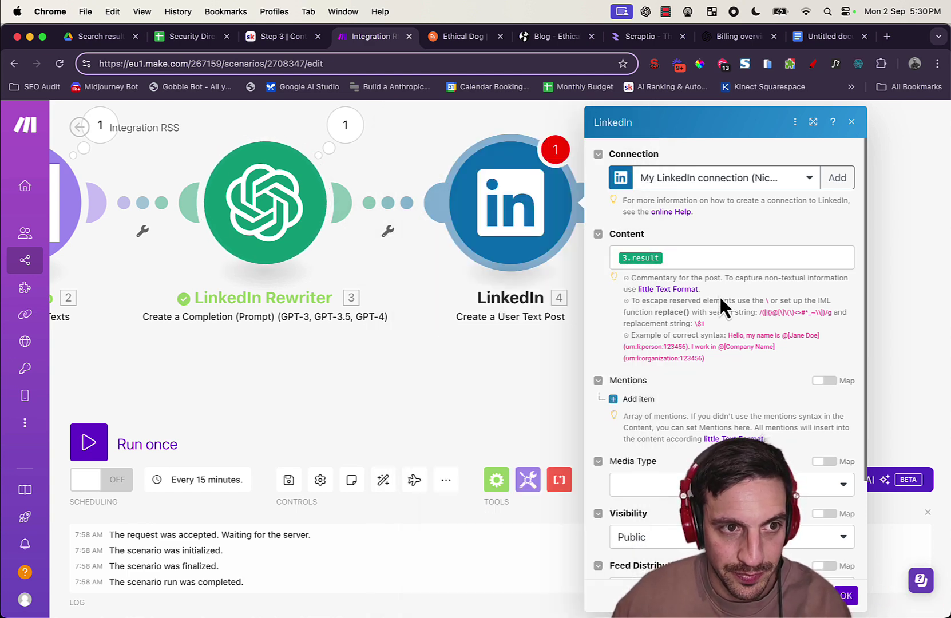
scroll(719, 294, "down", 5)
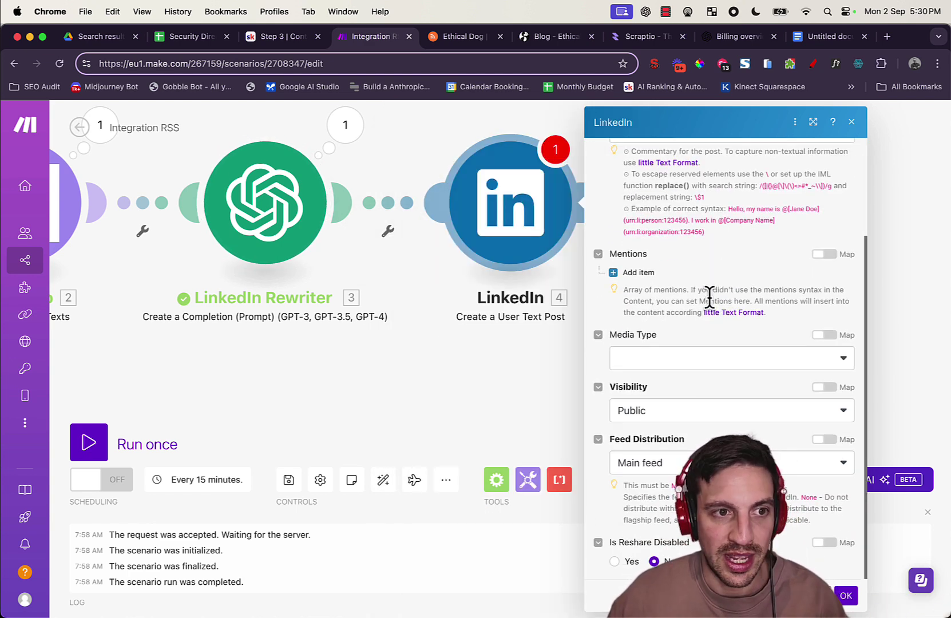
left_click(714, 360)
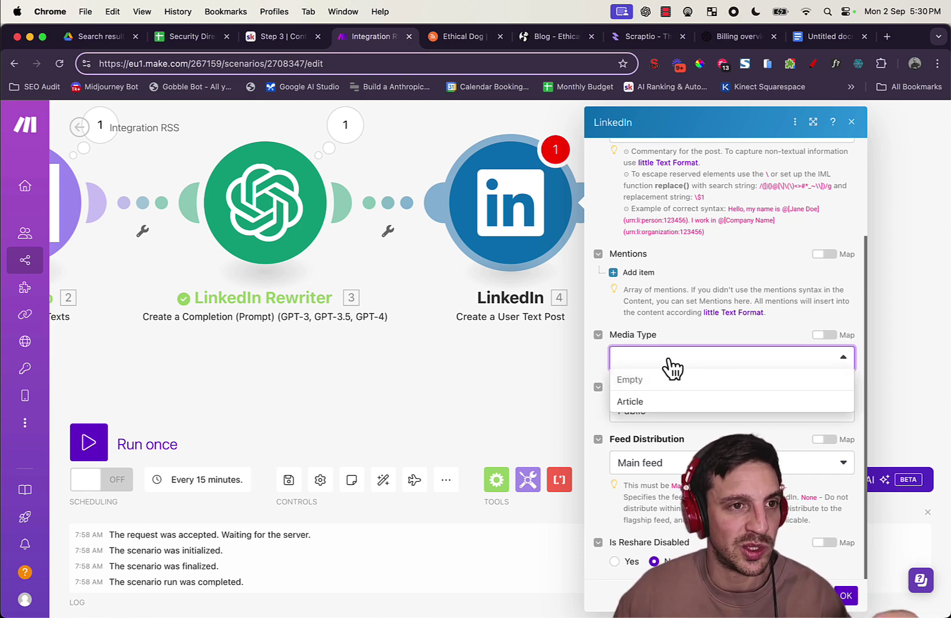
left_click(622, 305)
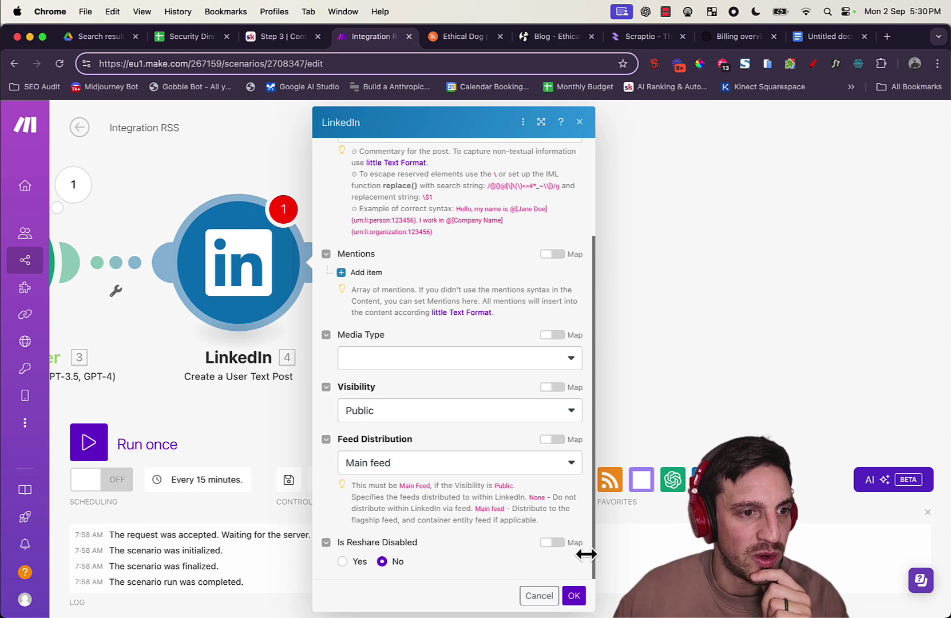
left_click(573, 600)
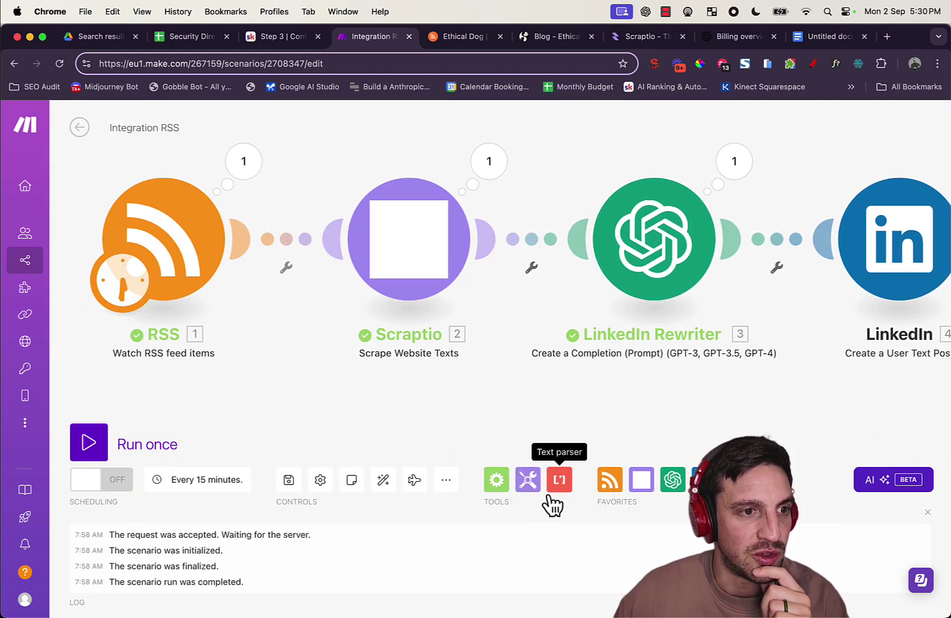
Step: Save the Integration RSS scenario
left_click(297, 481)
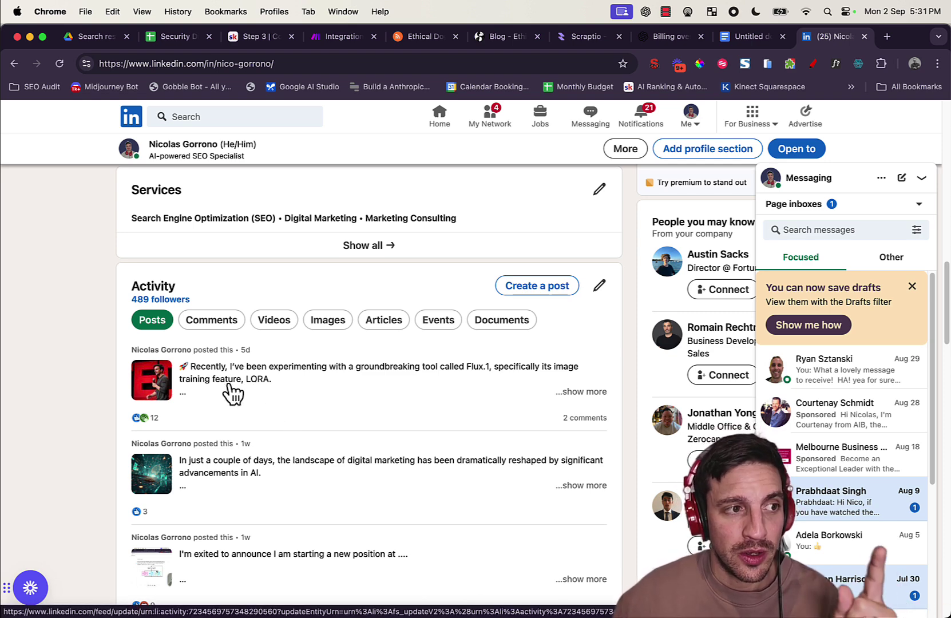
Step: Start the RSS module from all feed items and run the scenario once
left_click(343, 37)
left_click_drag(658, 400, 542, 391)
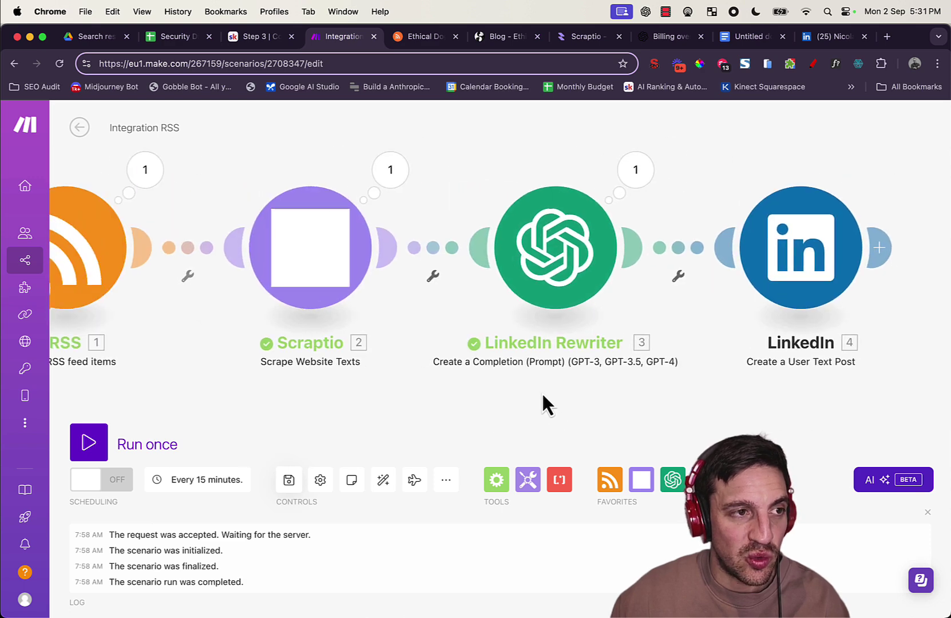
right_click(75, 273)
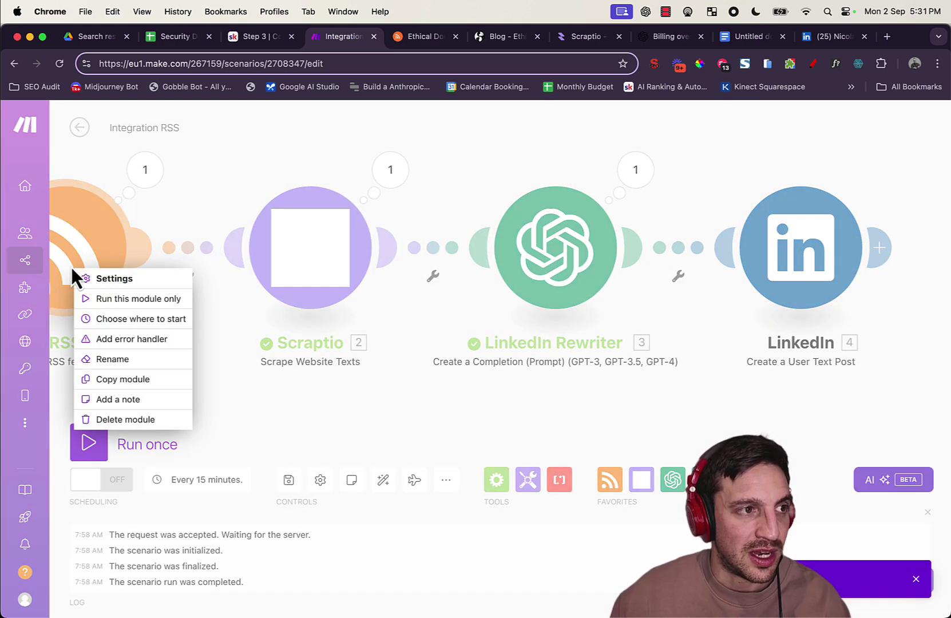
left_click(129, 320)
left_click(188, 259)
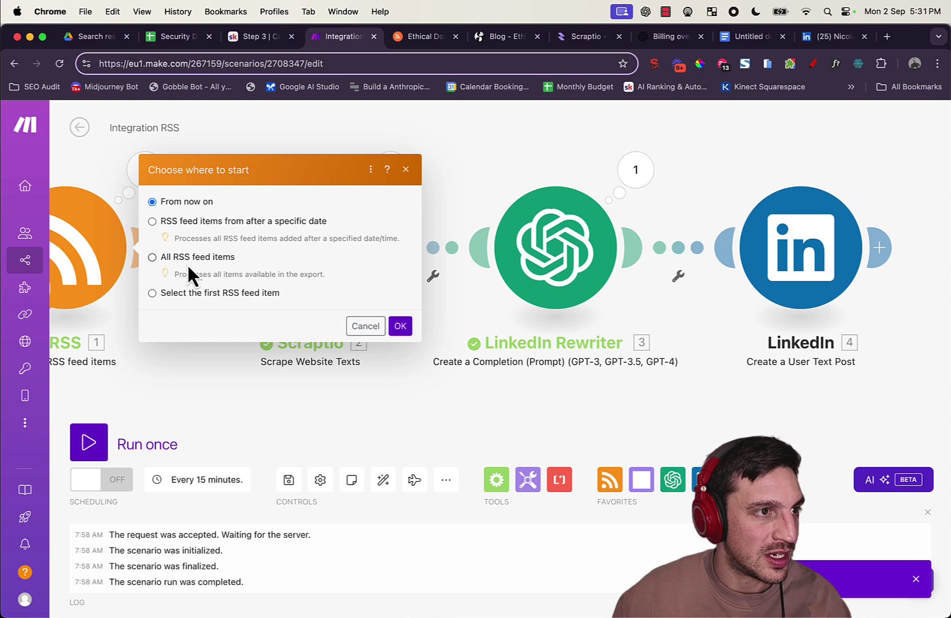
left_click(399, 327)
left_click(89, 444)
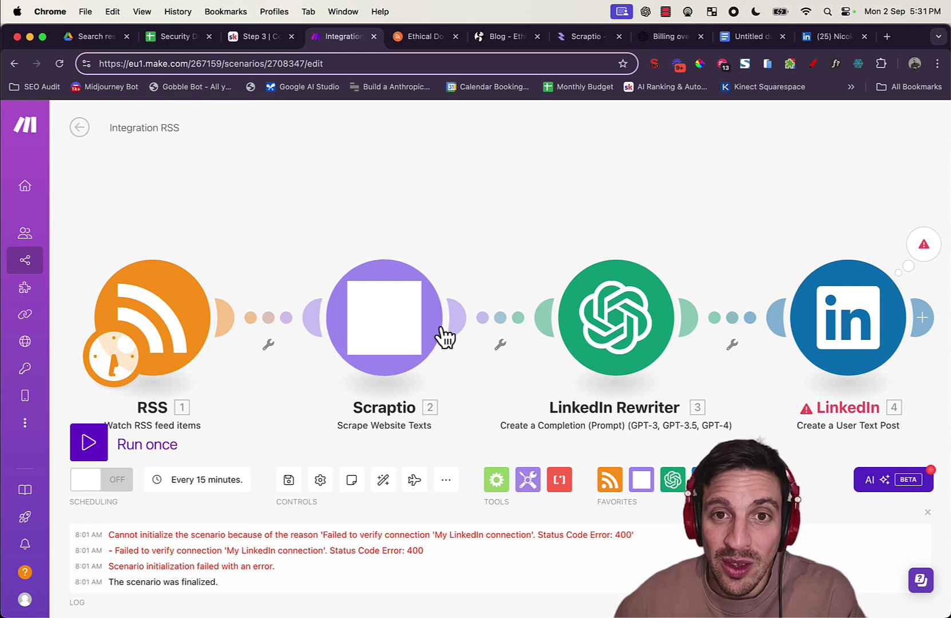
scroll(562, 183, "down", 1)
scroll(559, 193, "right", 2)
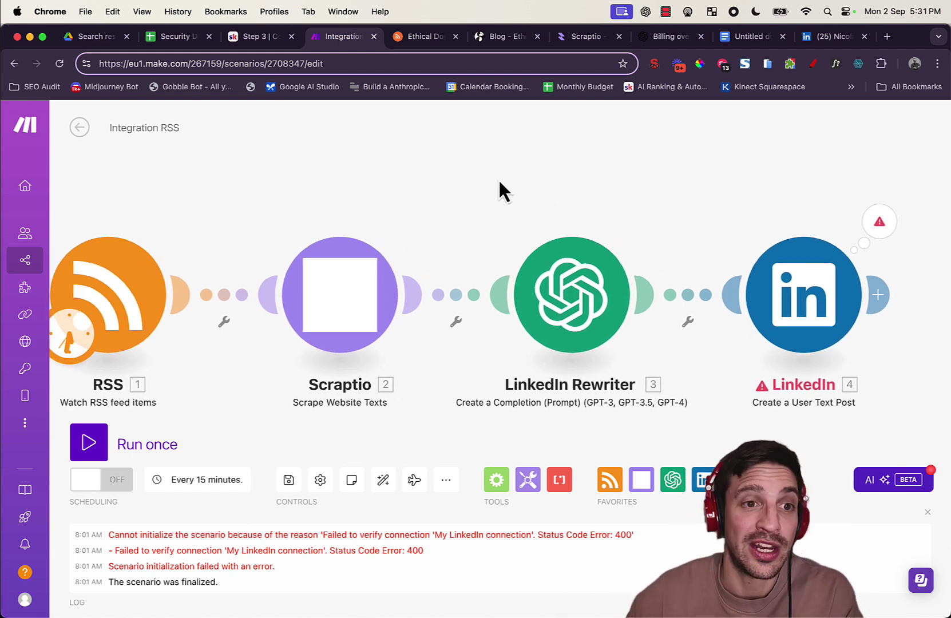
Step: Switch the LinkedIn module to a different LinkedIn connection and rerun the scenario
left_click(824, 290)
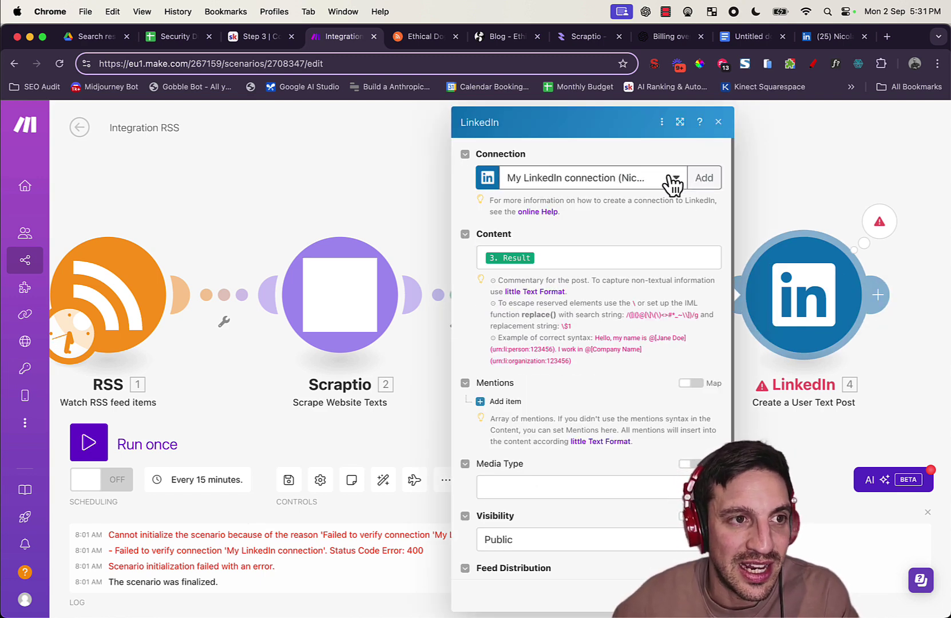
left_click(414, 432)
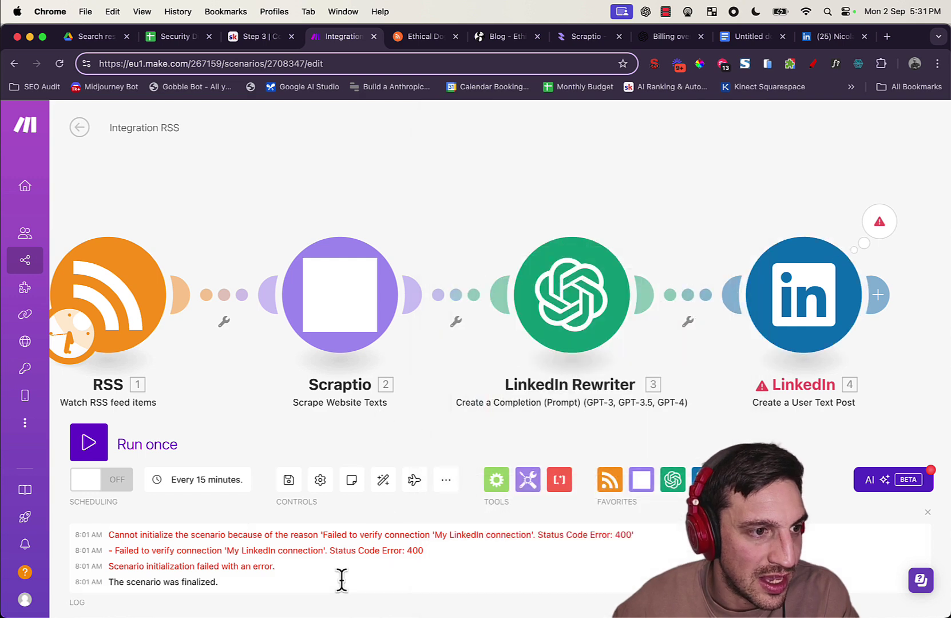
left_click_drag(135, 551, 251, 555)
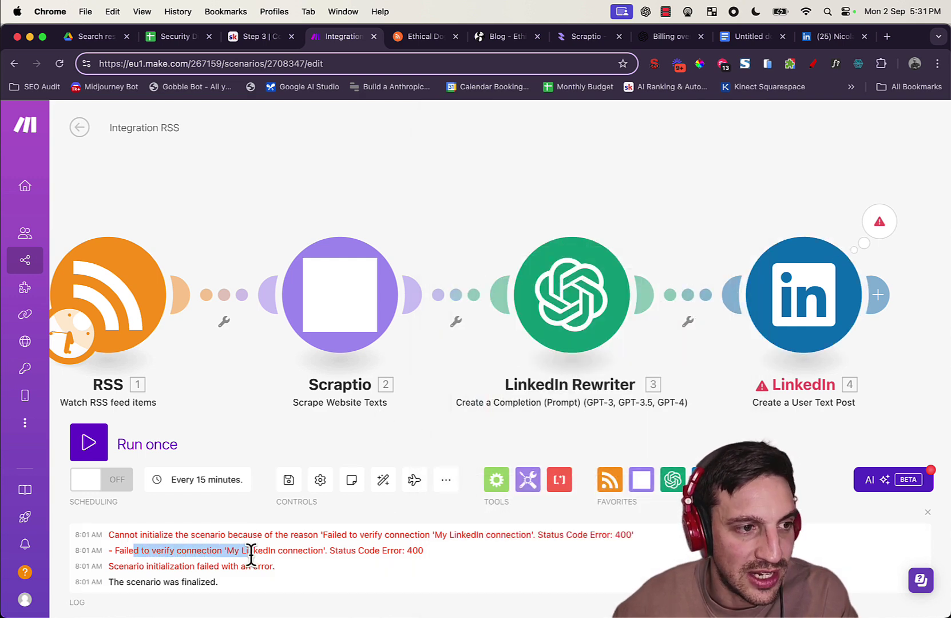
left_click(786, 293)
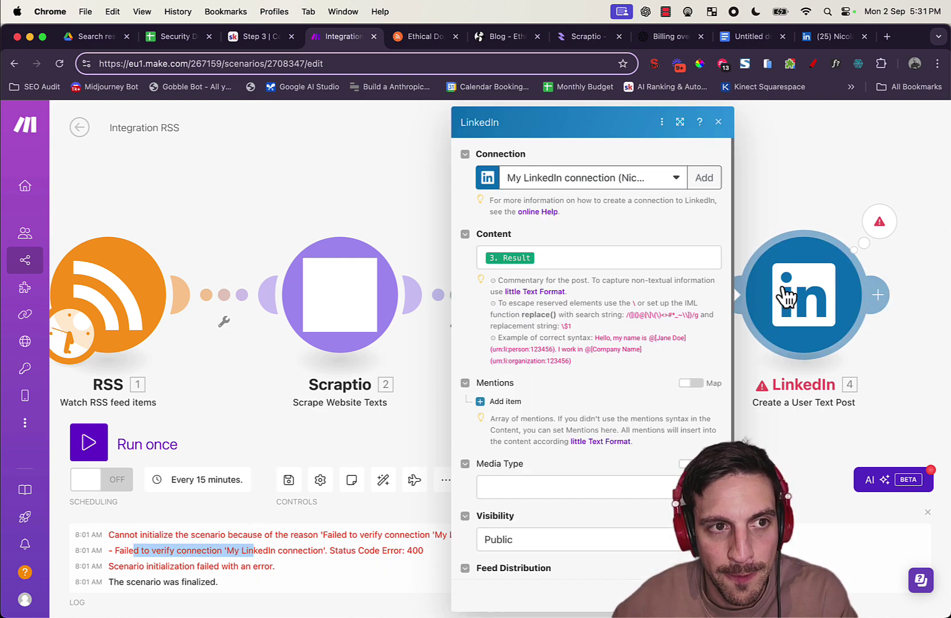
left_click(672, 179)
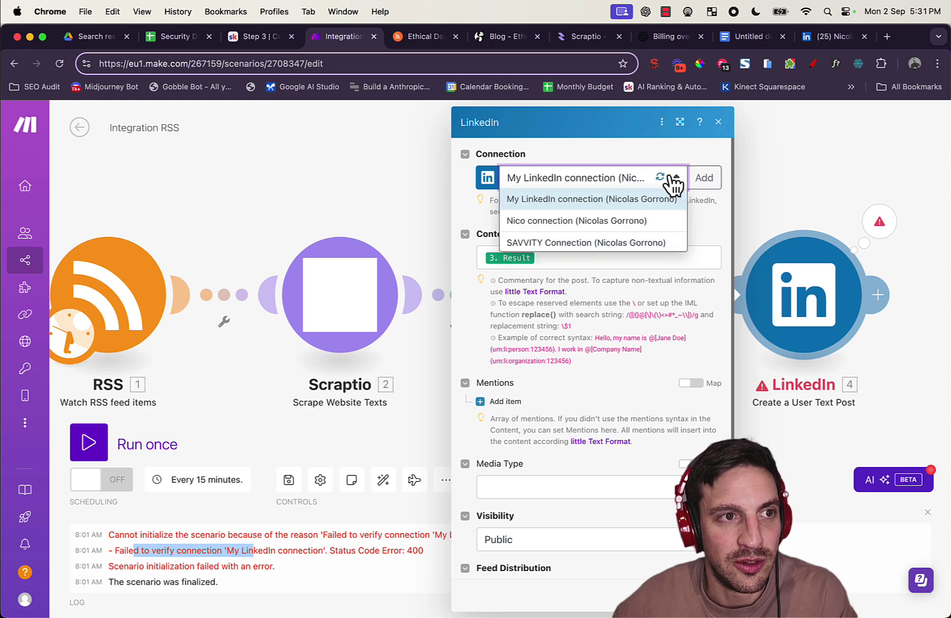
left_click(658, 222)
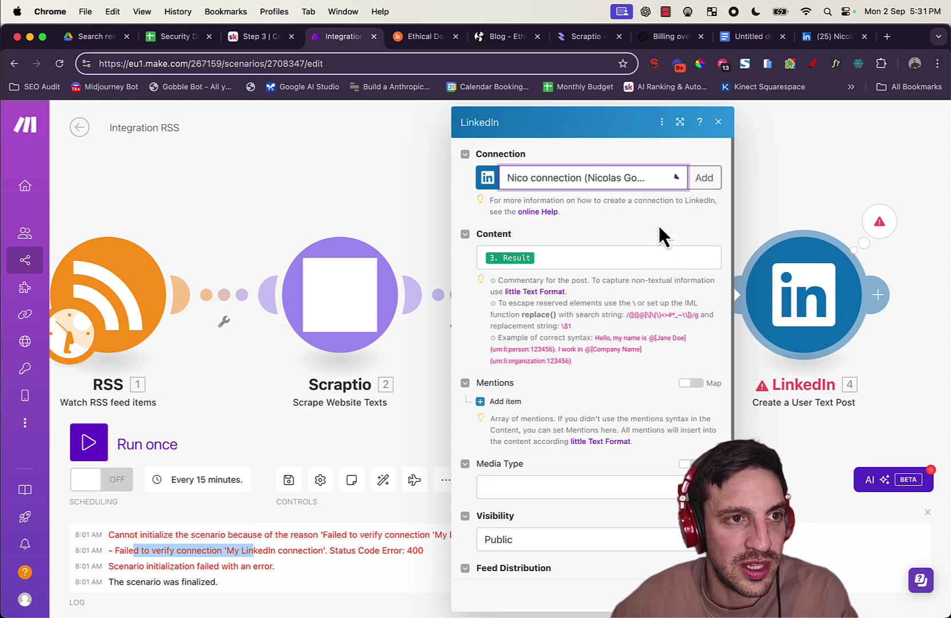
key("Escape")
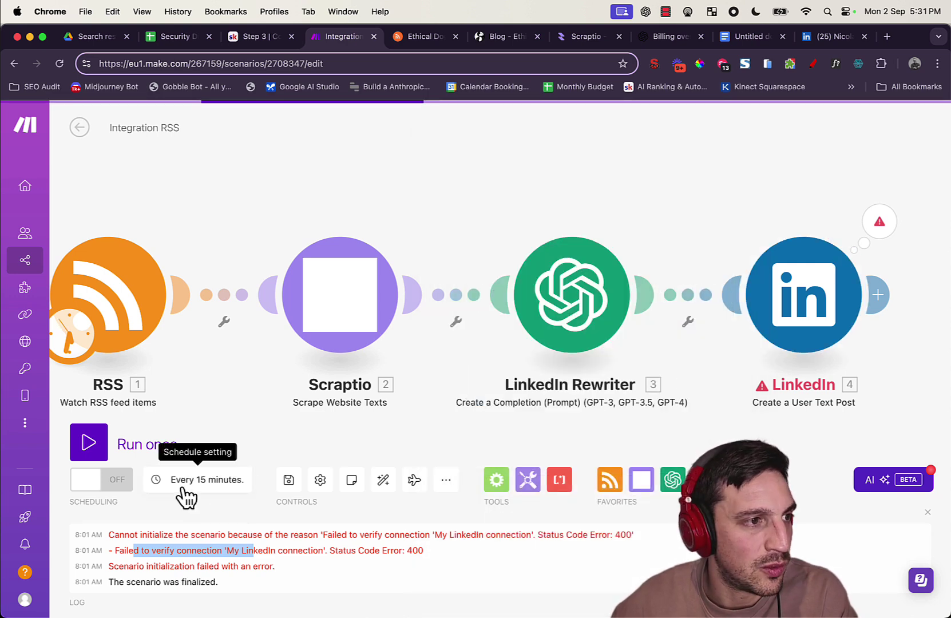
left_click(91, 445)
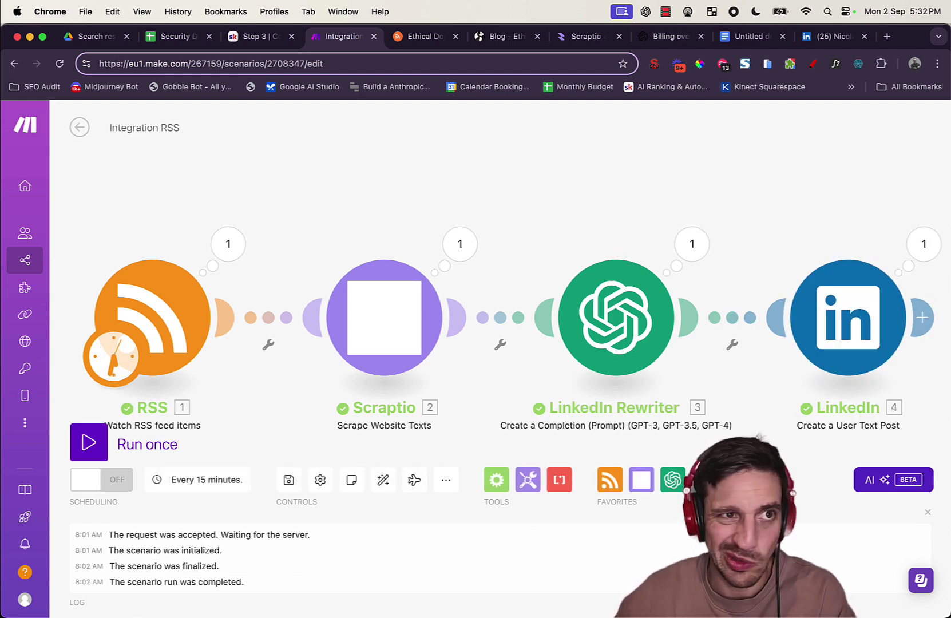
Step: Find the bloat-in-dogs test post on the refreshed LinkedIn profile and delete it
left_click(800, 39)
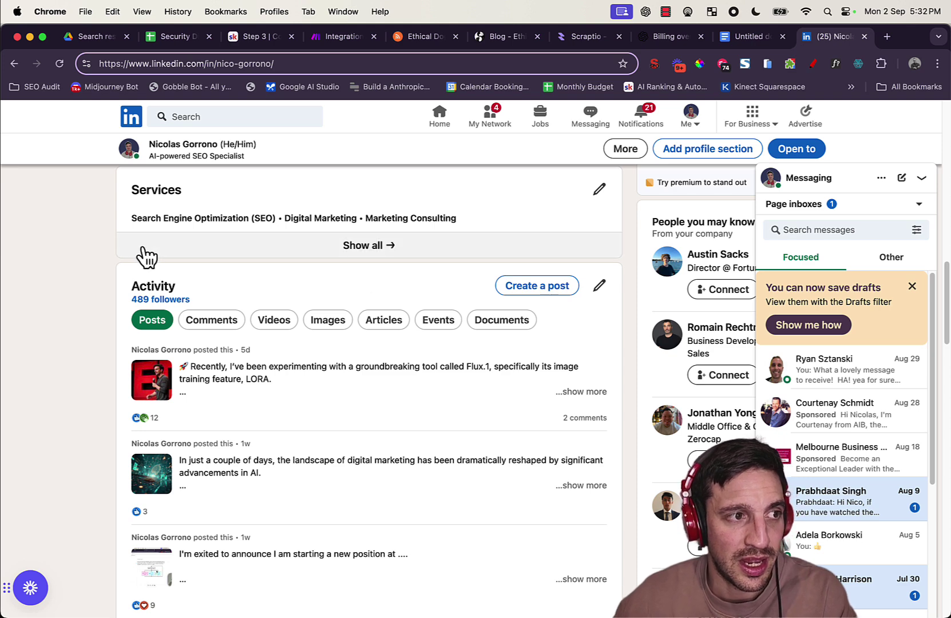
left_click(67, 67)
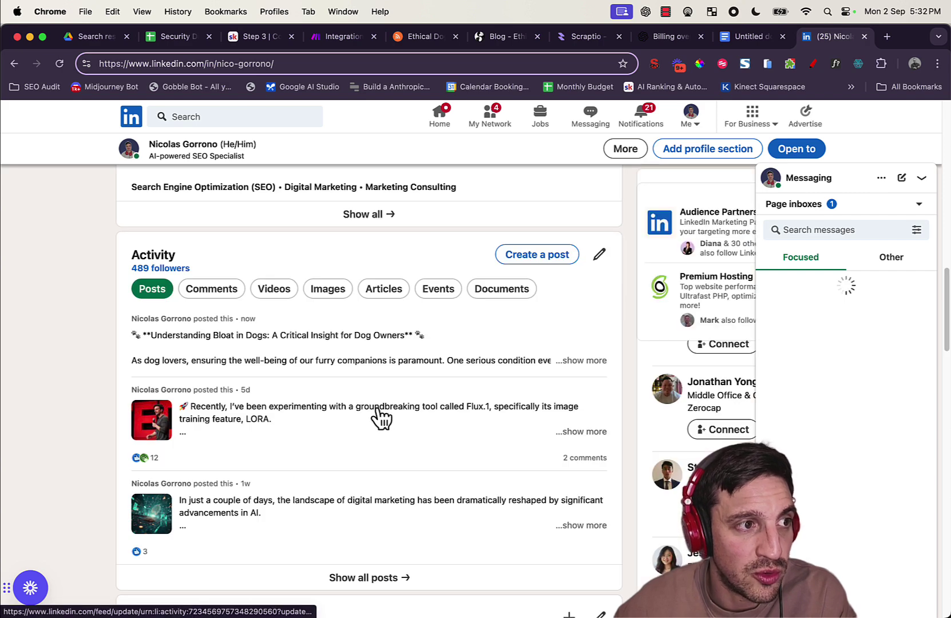
left_click(299, 339)
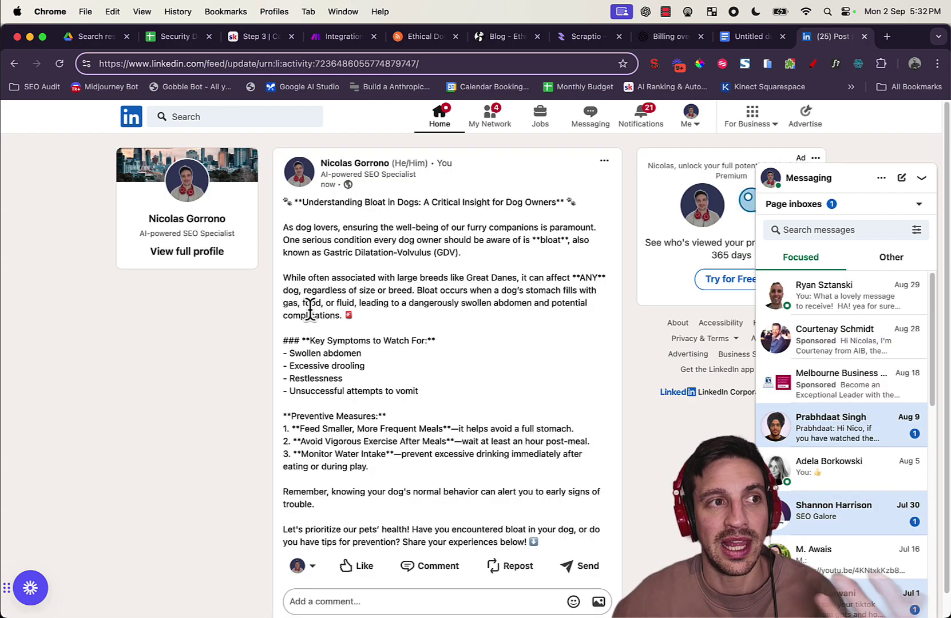
scroll(352, 320, "down", 1)
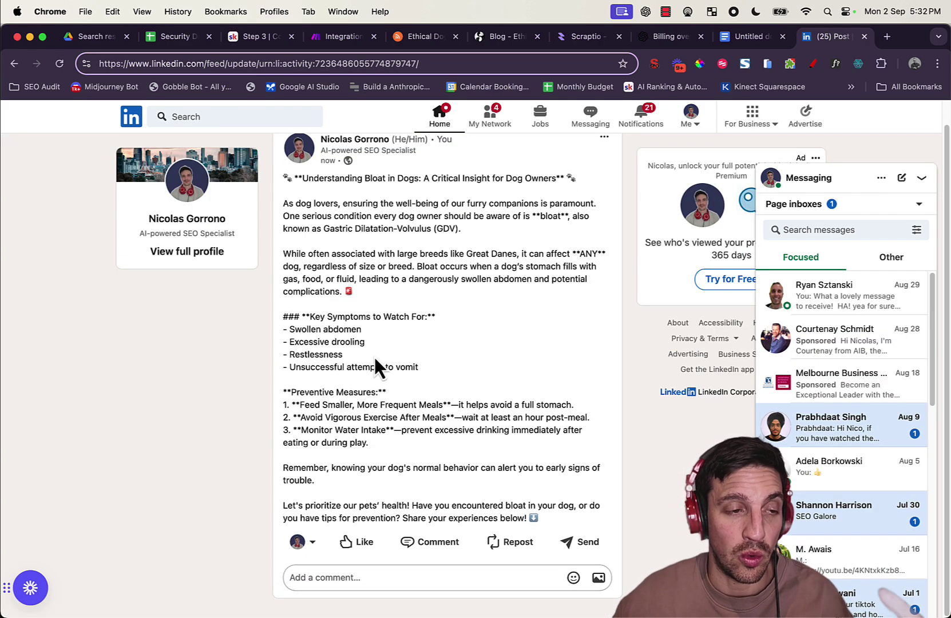
scroll(396, 333, "up", 1)
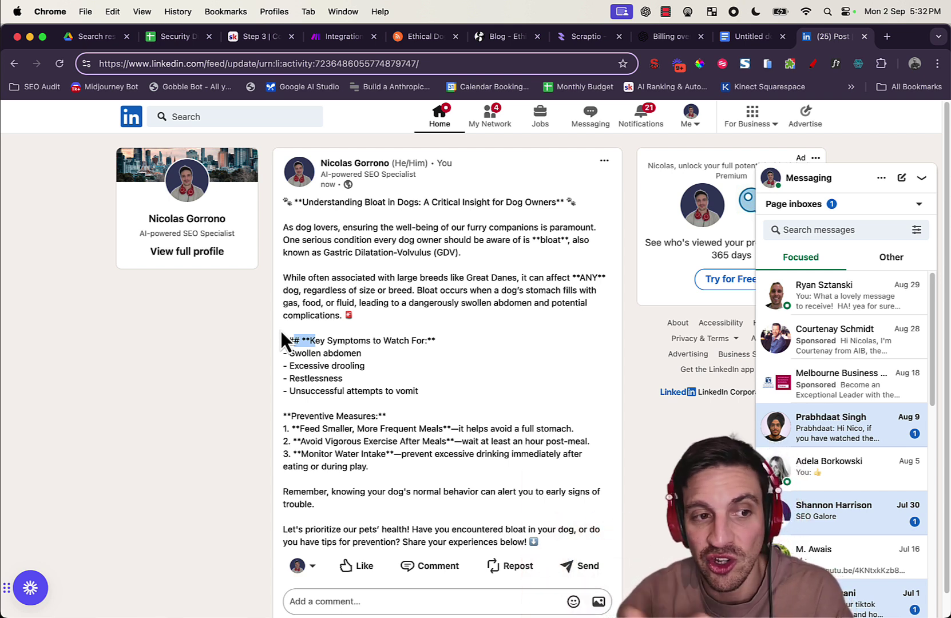
left_click(605, 161)
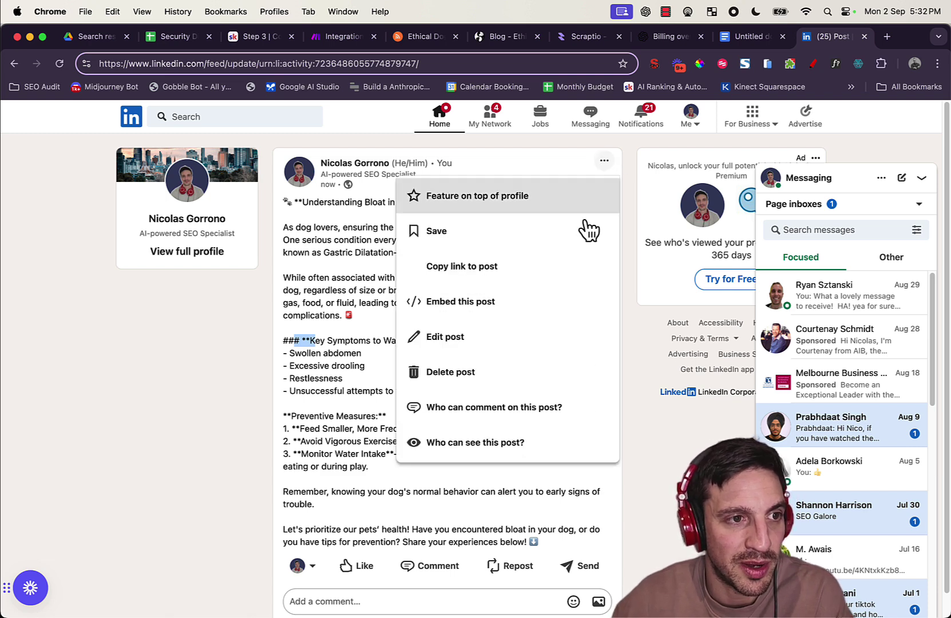
left_click(541, 368)
left_click(544, 207)
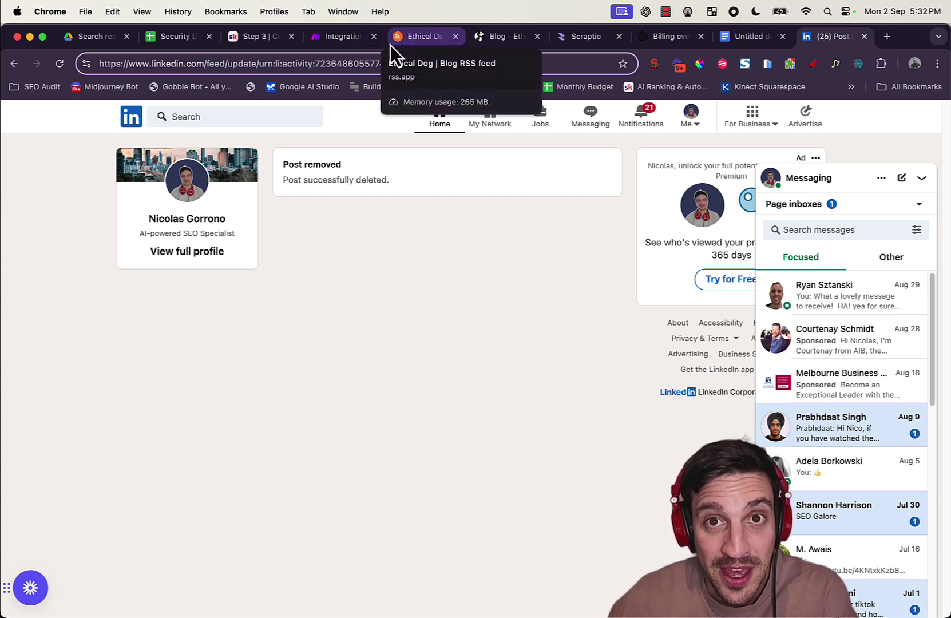
Step: Schedule the scenario on Days of the week with all days selected at 17:32
left_click(341, 39)
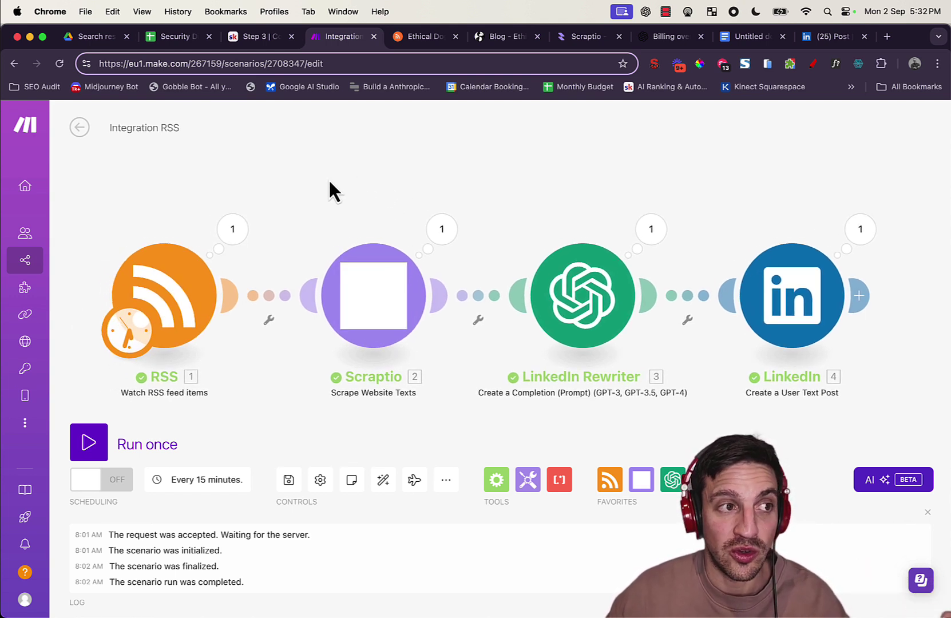
left_click_drag(329, 178, 388, 176)
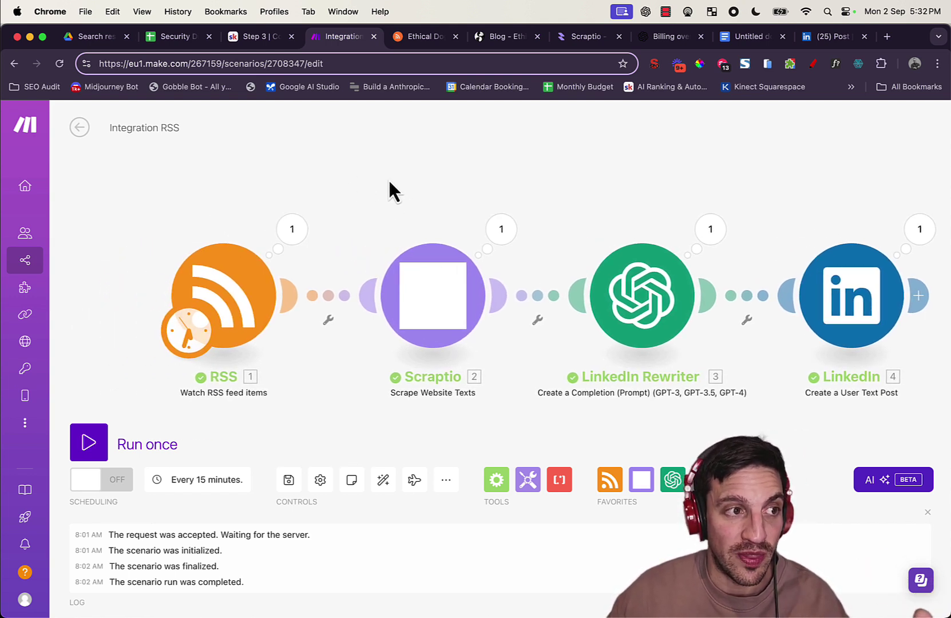
left_click(200, 335)
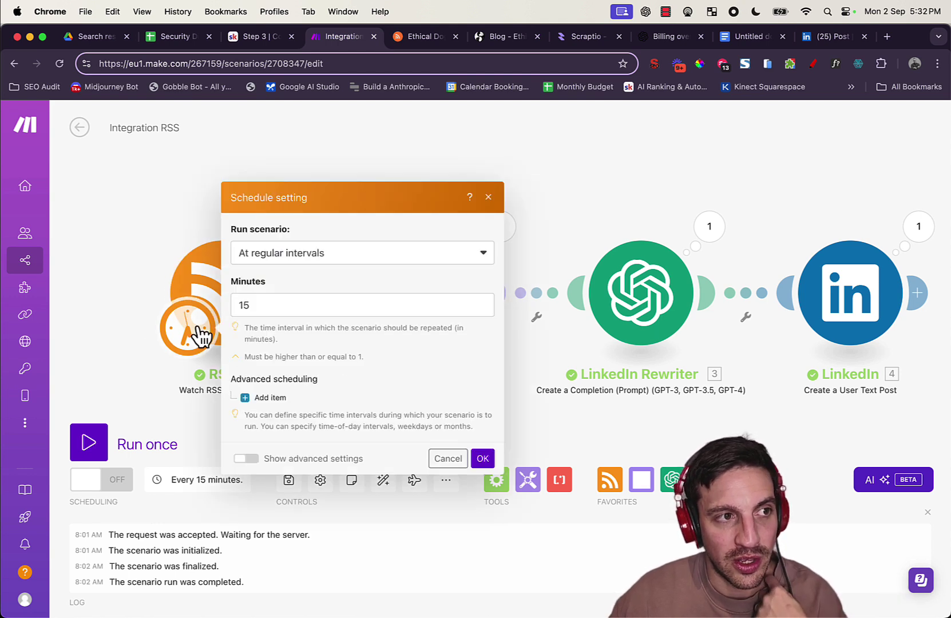
left_click(282, 257)
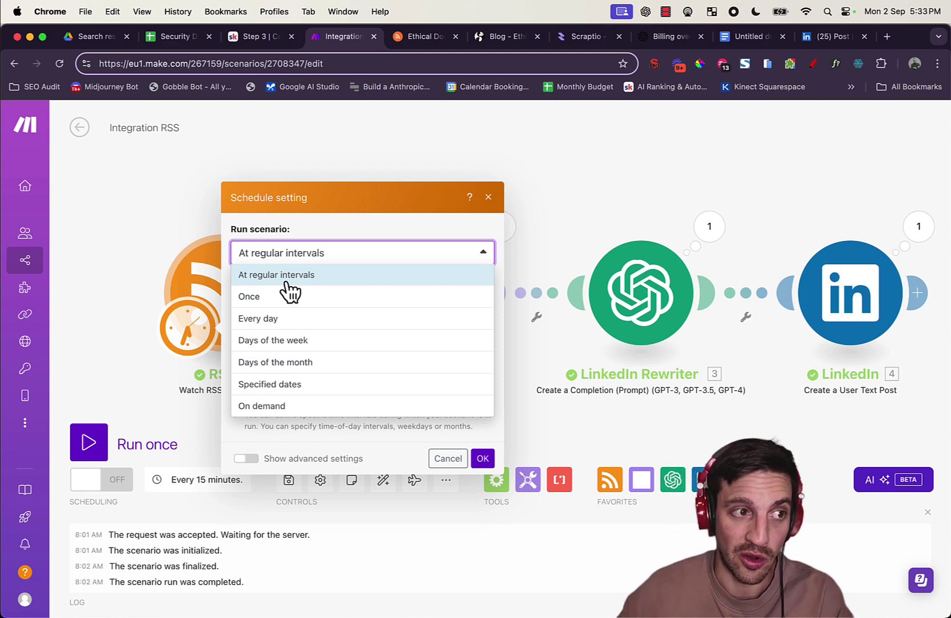
left_click(309, 341)
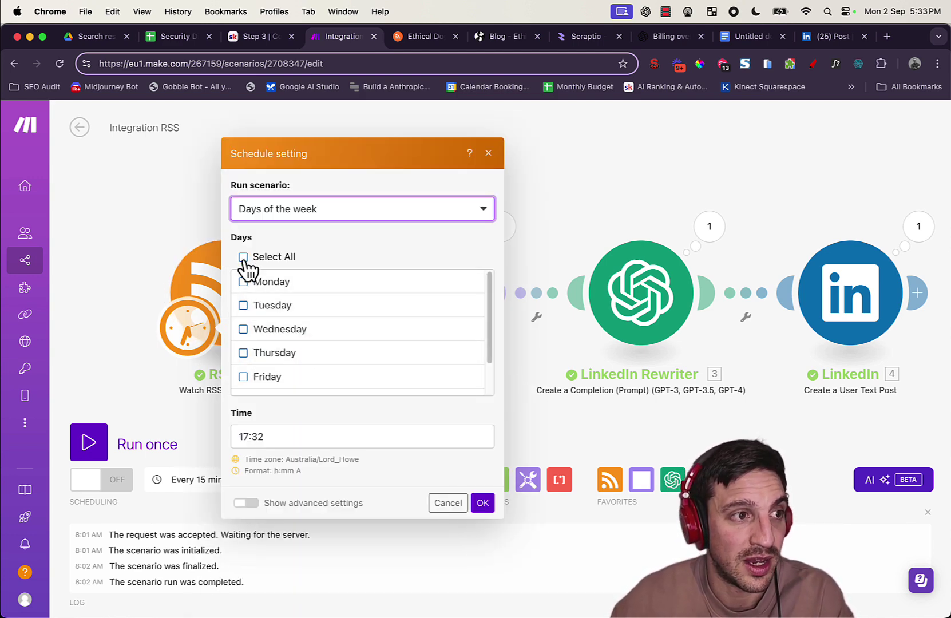
left_click(243, 257)
left_click(267, 436)
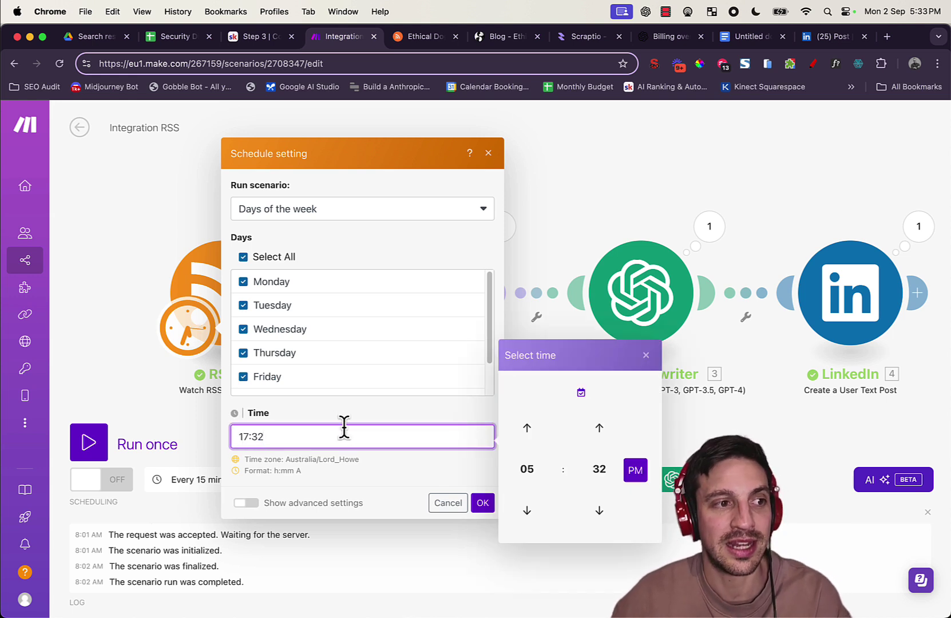
left_click(480, 503)
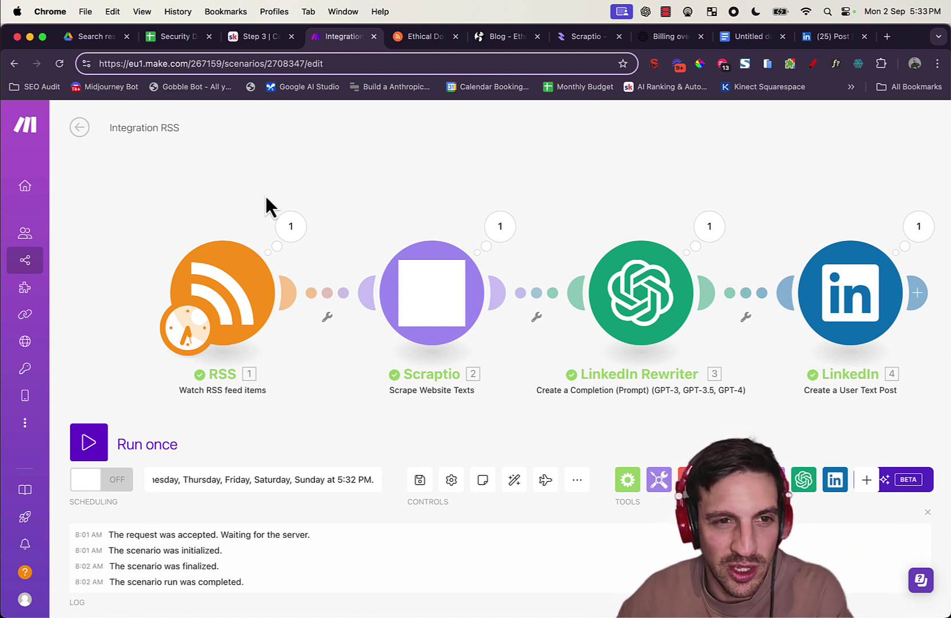
left_click_drag(266, 190, 244, 193)
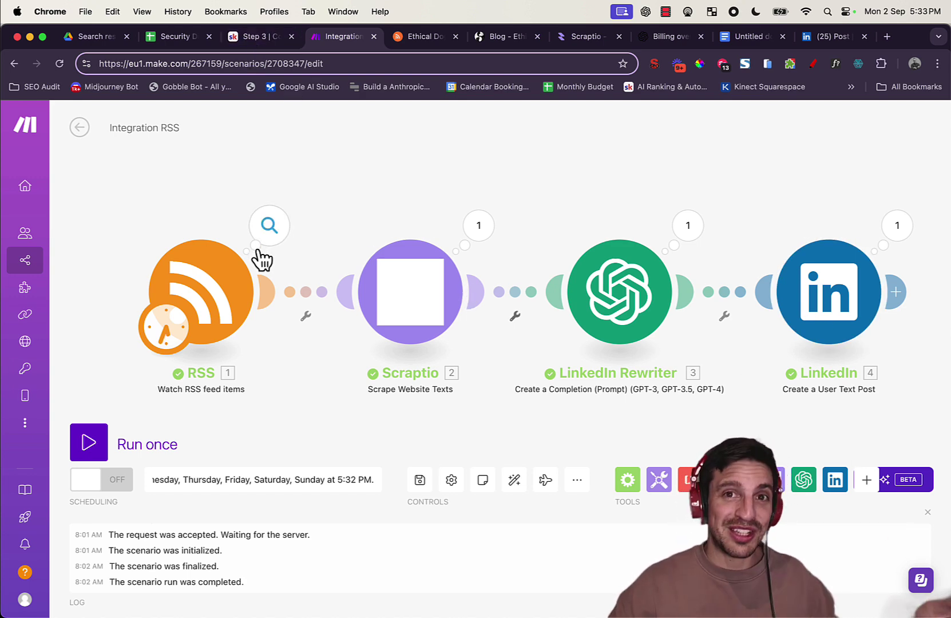
Step: Go back from the Step 3 lesson to Step 2 | The AI Written Blogs in Skool
left_click(268, 38)
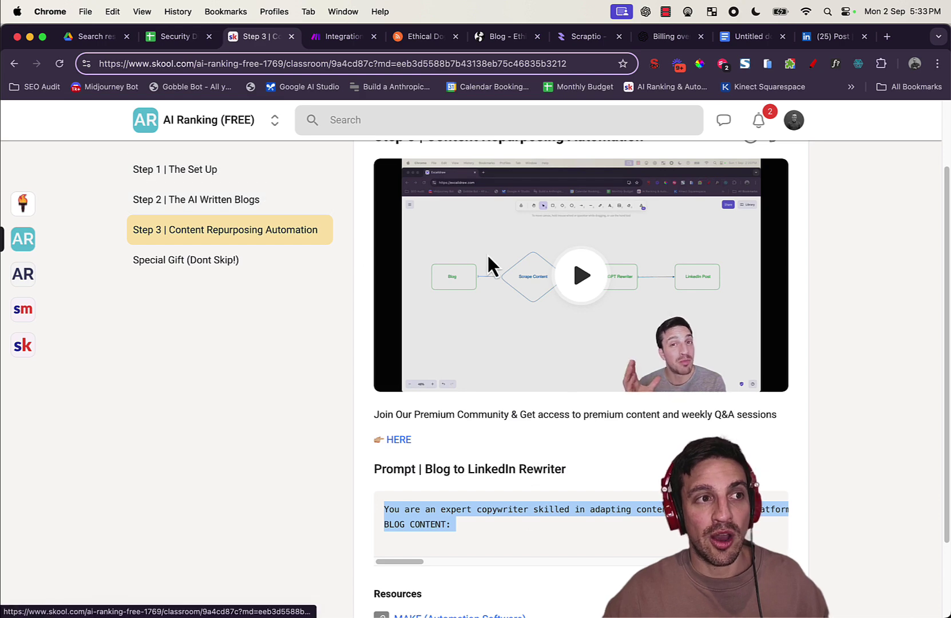
key("super+bracketleft")
scroll(487, 382, "down", 2)
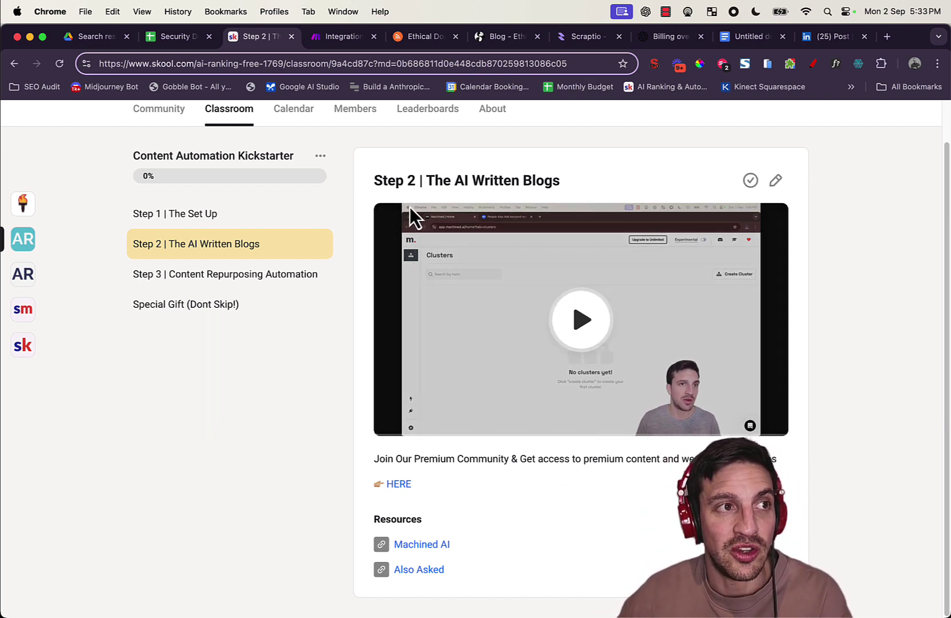
Step: Bring the Make Integration RSS scenario editor back to the front
left_click(324, 38)
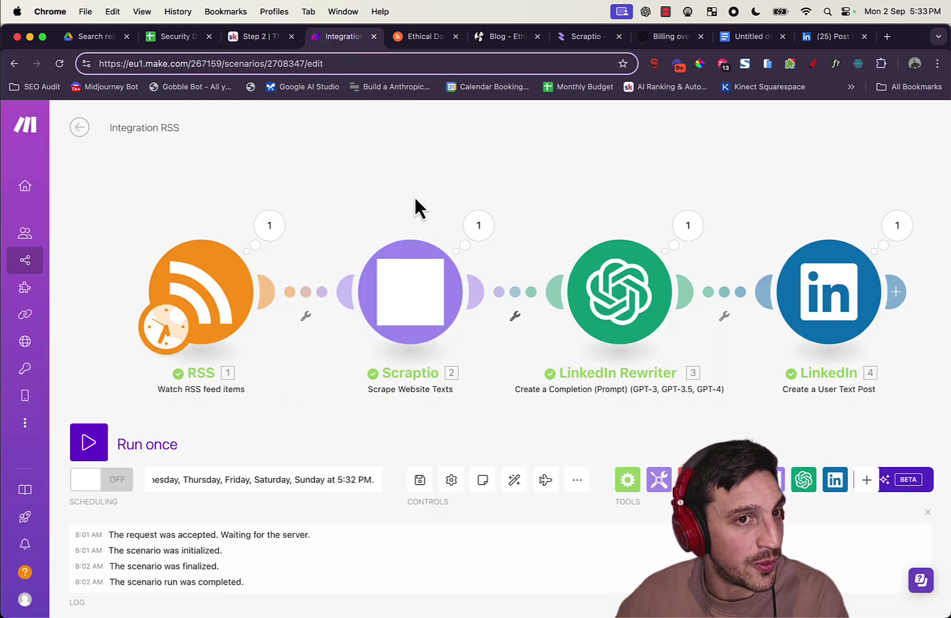